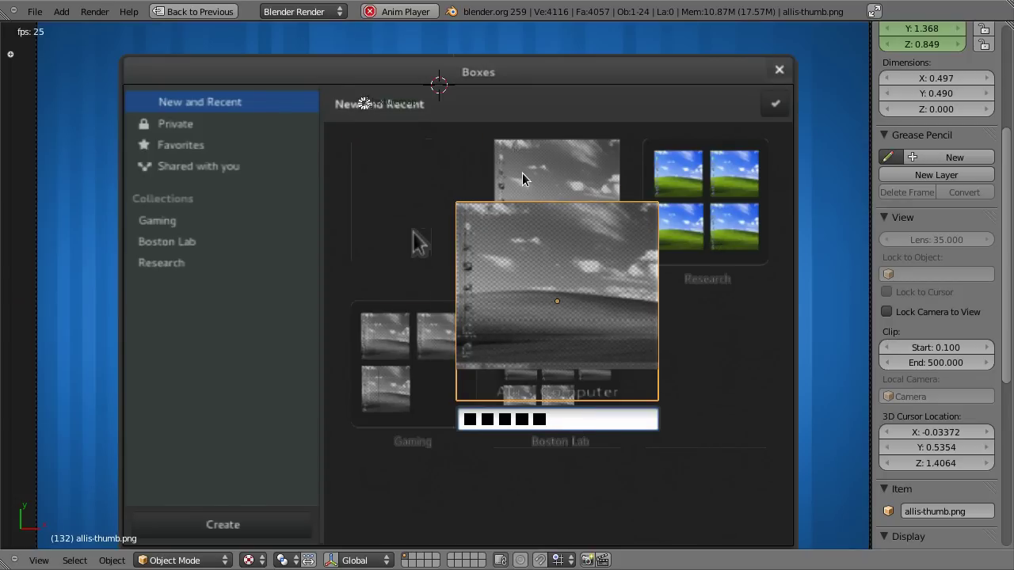
Leave the Anim Player and move to the workspace holding the Files windows.
key("ctrl+alt+Up")
Arrange the 07-texture-animation window on the left and its render folder window on the right.
left_click(806, 293)
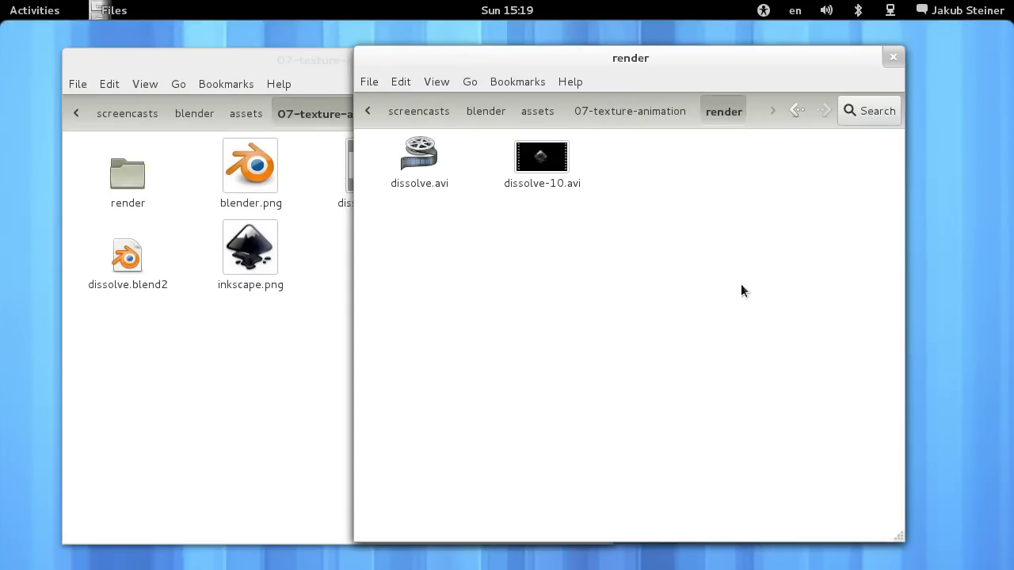
left_click_drag(575, 305, 658, 319, "super")
left_click(234, 350)
left_click_drag(233, 350, 204, 328, "super")
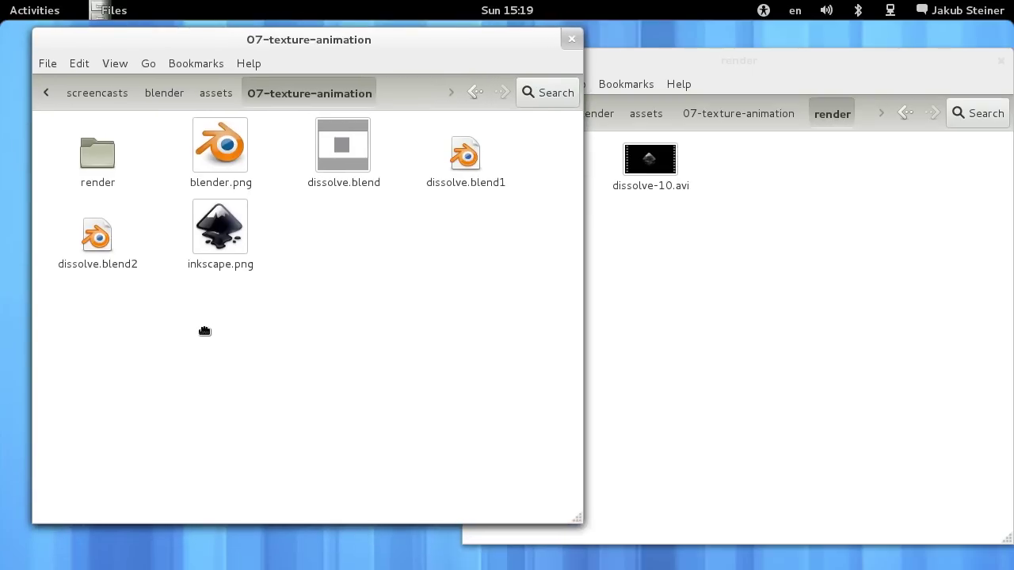
middle_click_drag(203, 328, 386, 413, "super")
left_click_drag(257, 367, 232, 370, "super")
left_click(580, 424)
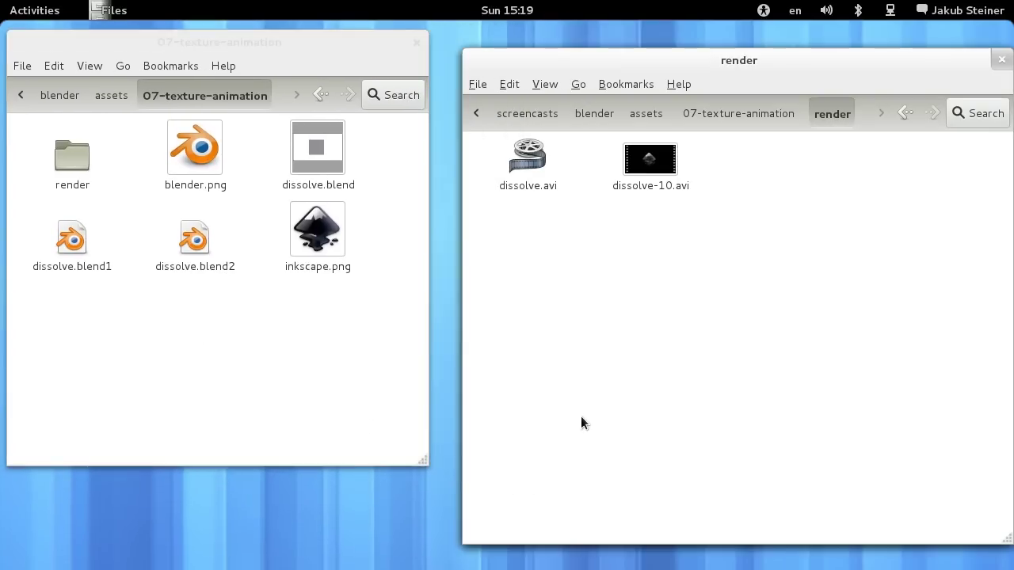
Play dissolve-10.avi full screen in Movie Player.
double_click(656, 154)
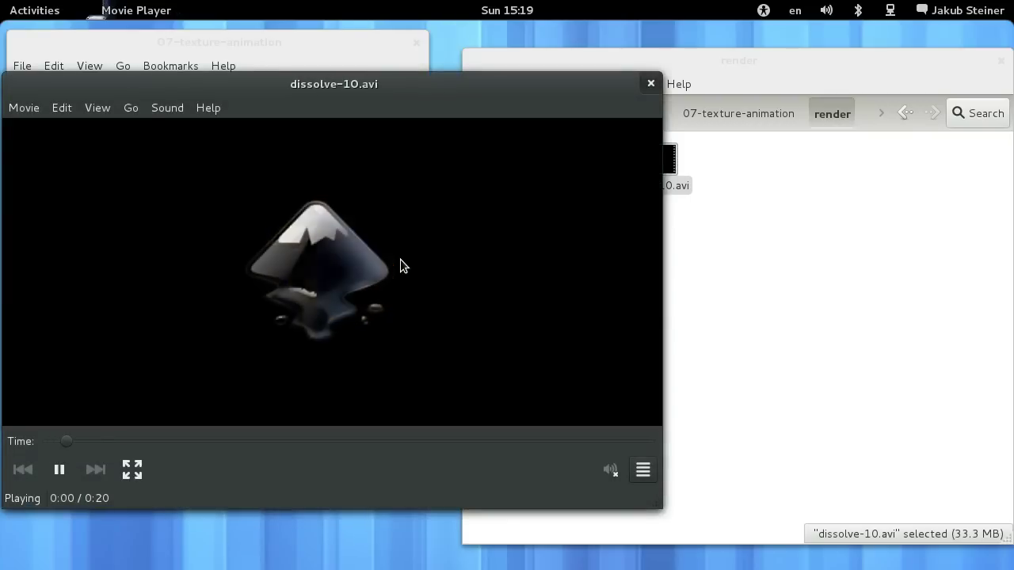
double_click(400, 259)
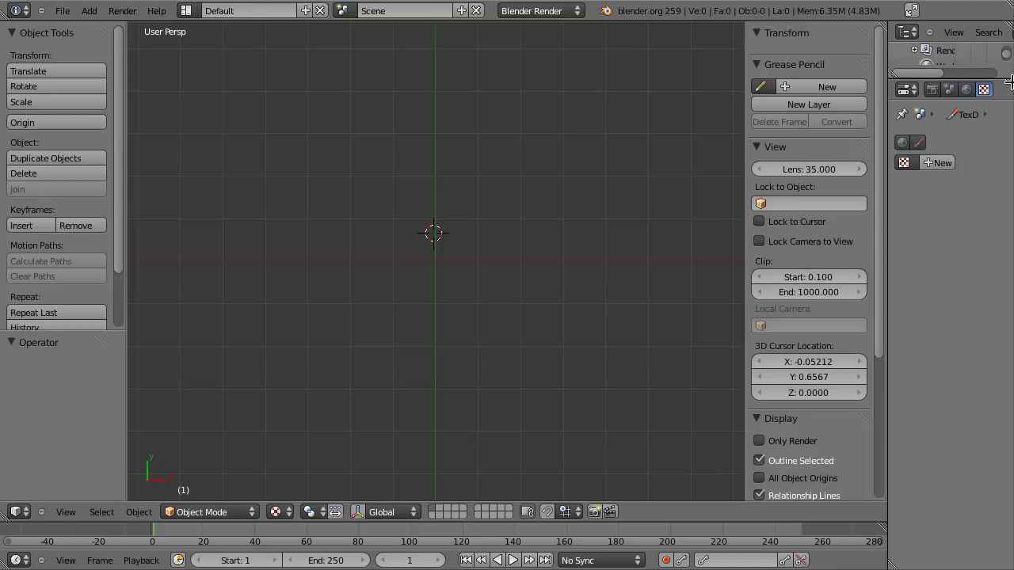
Enlarge the Properties area and set the render resolution to 1280×720.
left_click_drag(1009, 80, 990, 48)
left_click_drag(887, 104, 783, 108)
left_click(827, 31)
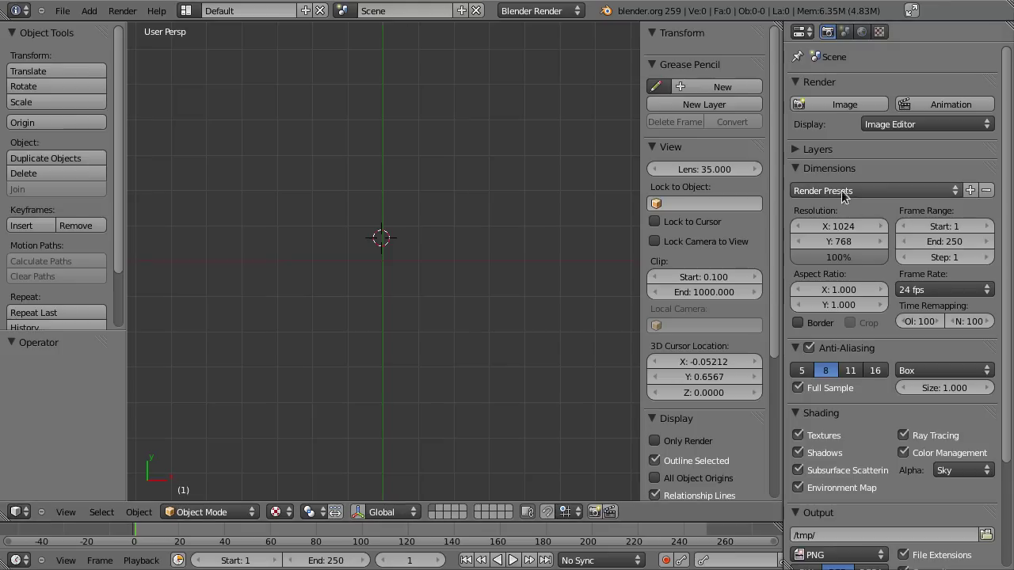
left_click(853, 225)
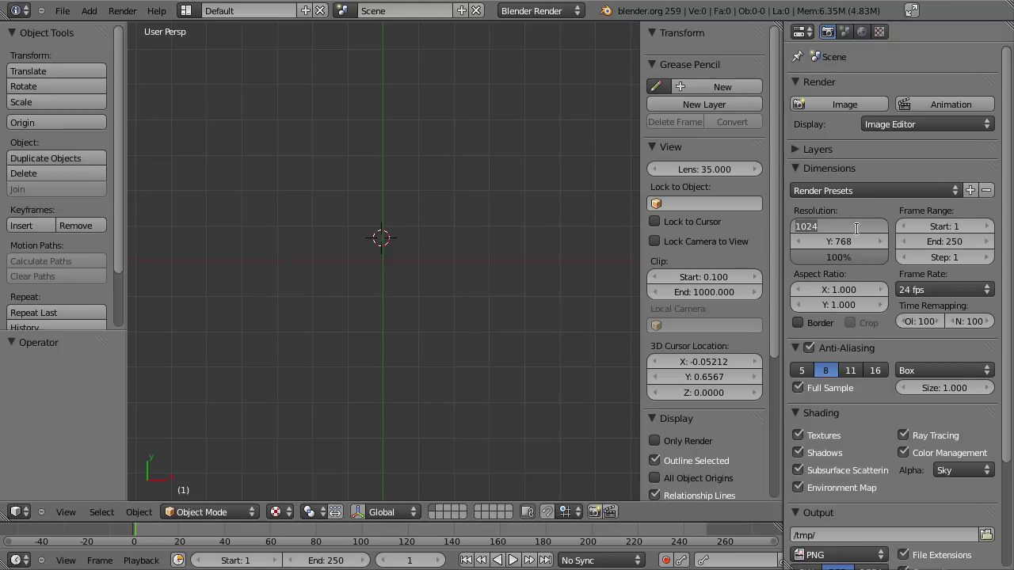
type("1280")
key("Tab")
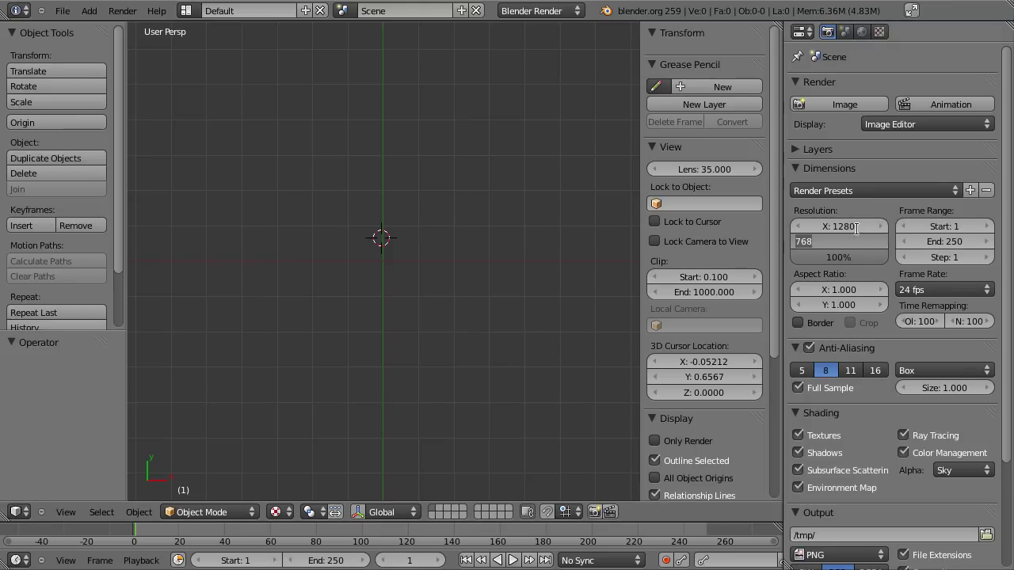
type("720")
key("Return")
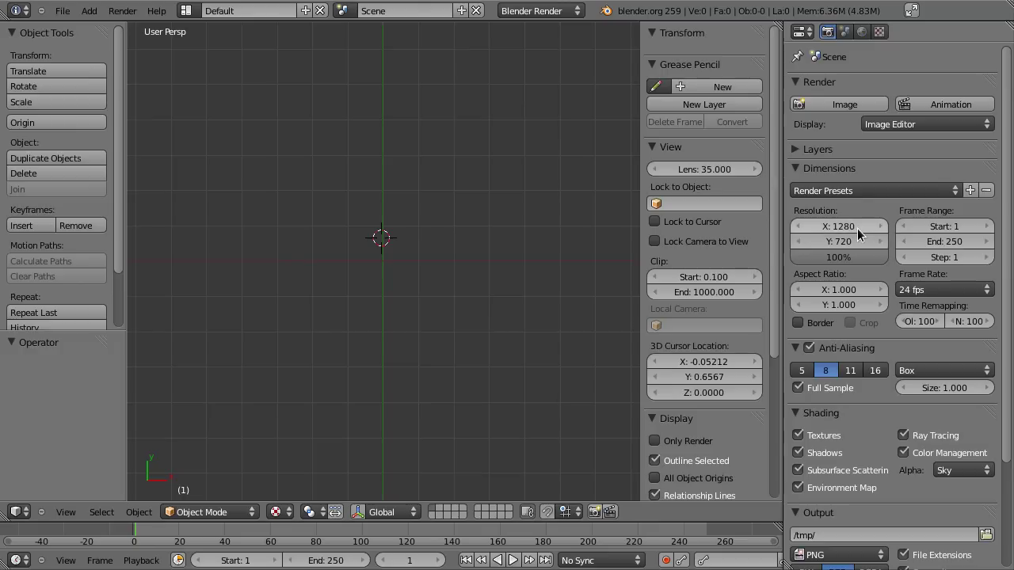
Turn off Anti-Aliasing, Shadows, Subsurface Scattering, Ray Tracing and Color Management.
left_click(861, 31)
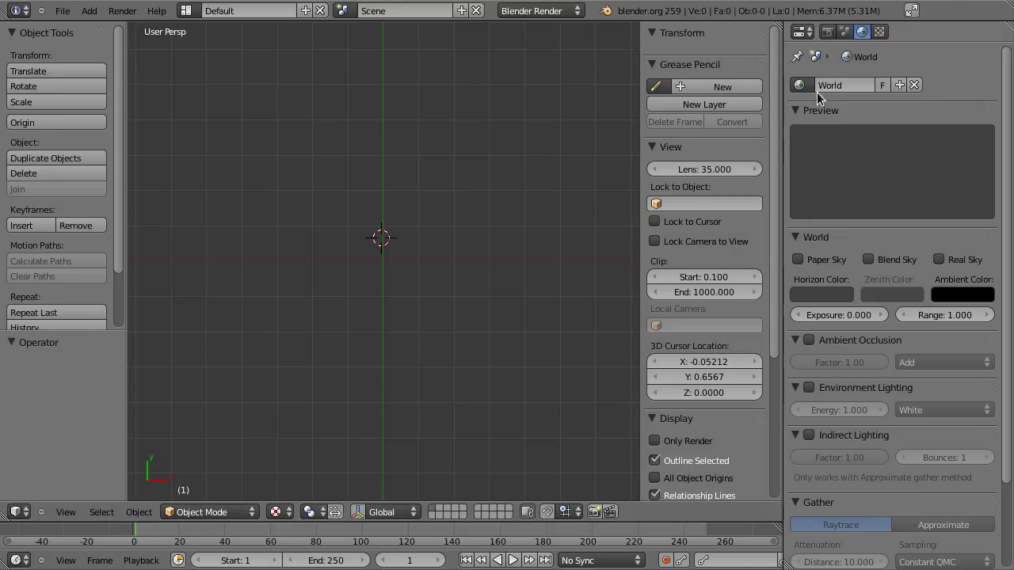
left_click(827, 30)
scroll(903, 411, "down", 4)
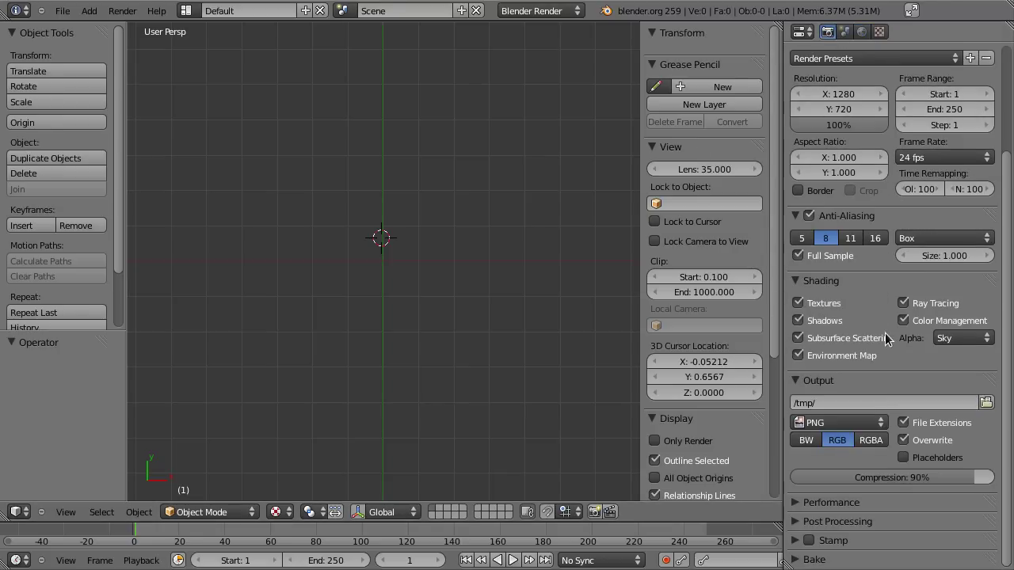
left_click(822, 217)
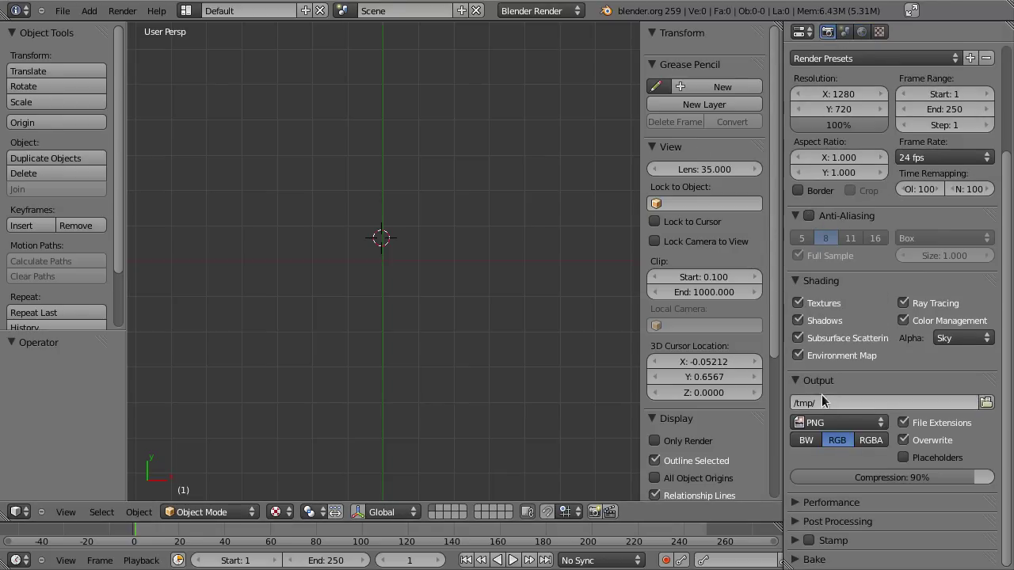
left_click(798, 320)
left_click(798, 338)
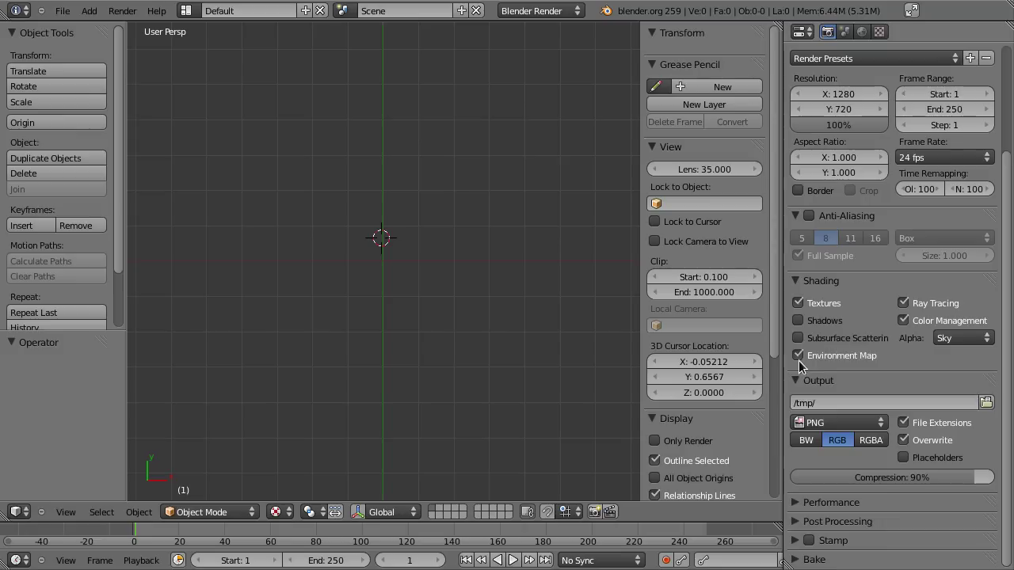
left_click(903, 304)
left_click(902, 320)
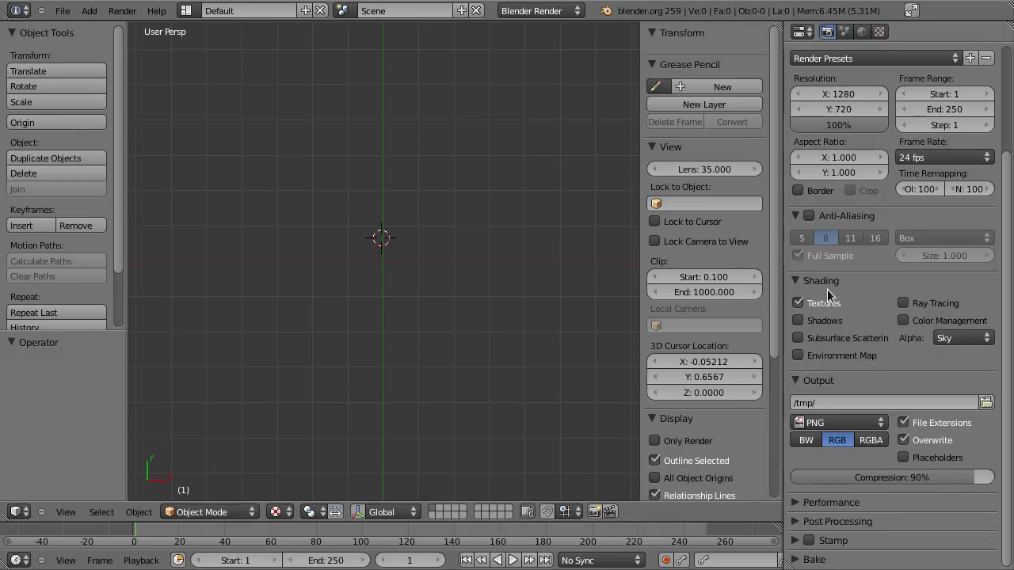
Add a camera with cleared rotation and look through it.
key("F12")
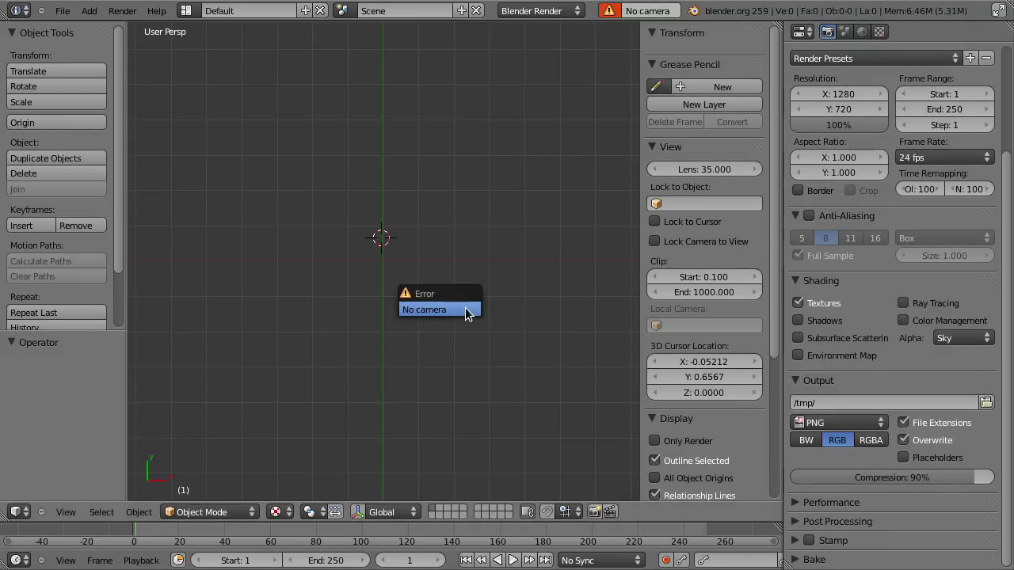
key("shift+a")
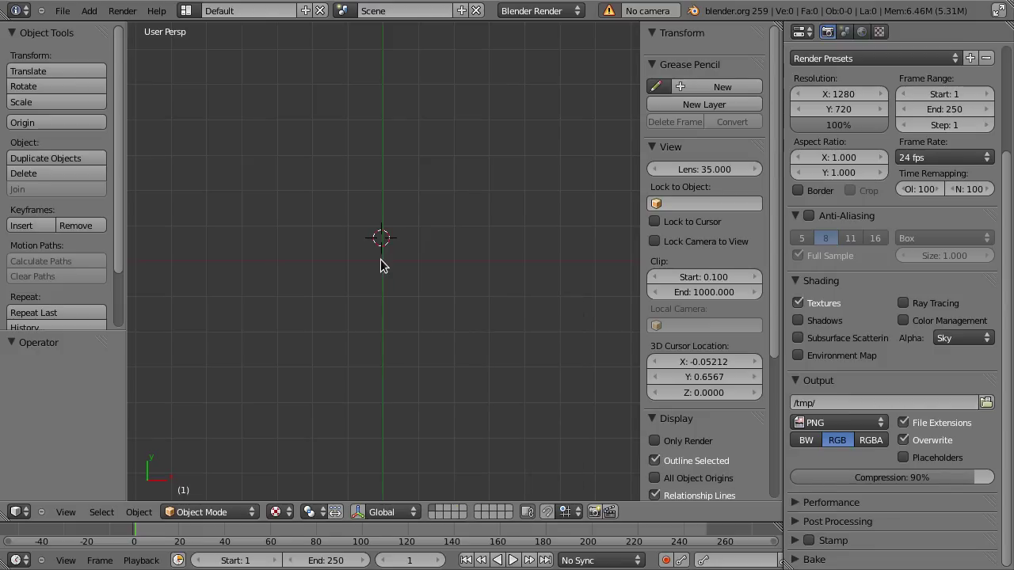
key("shift+a")
left_click(376, 400)
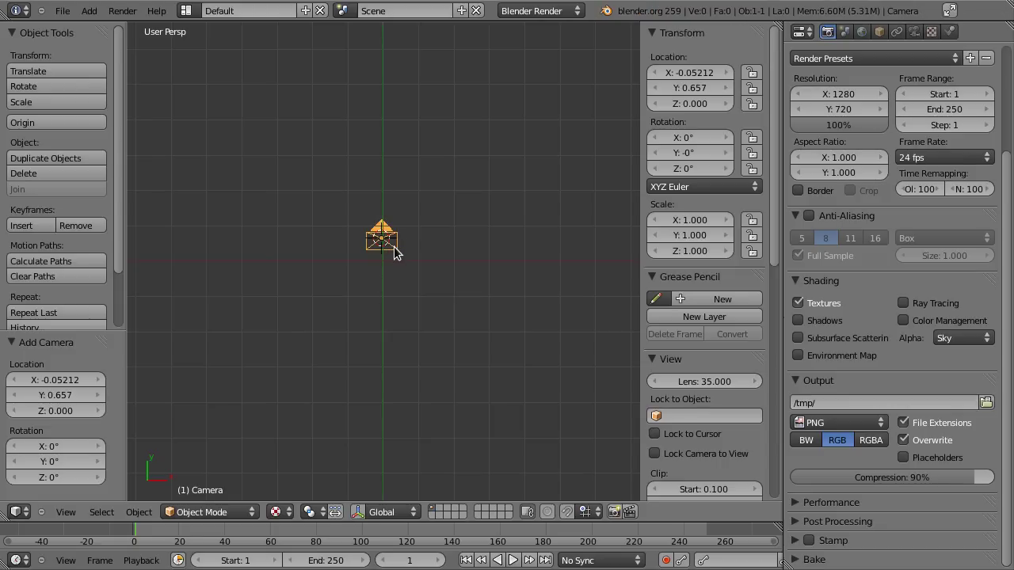
key("alt+r")
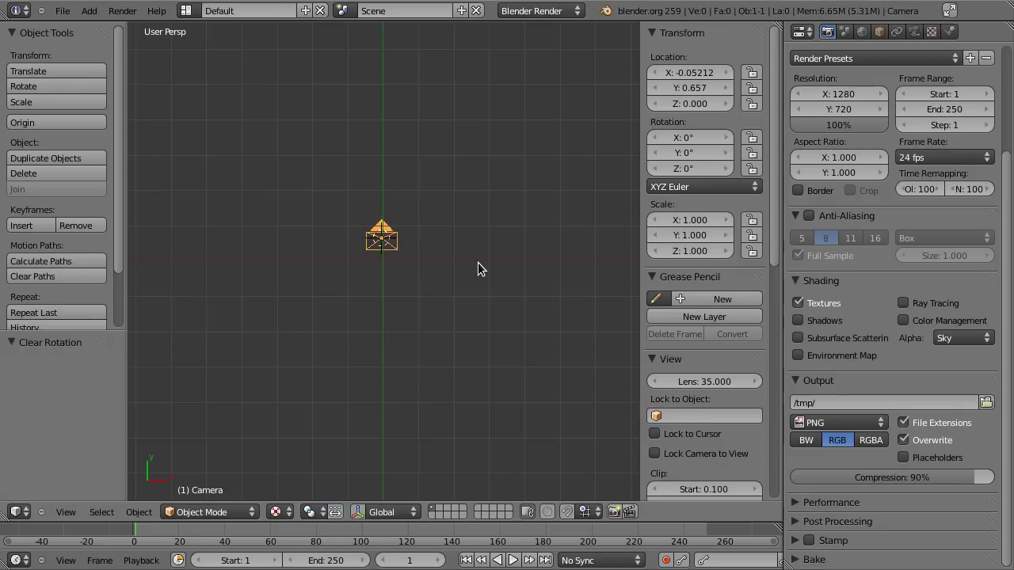
key("KP_0")
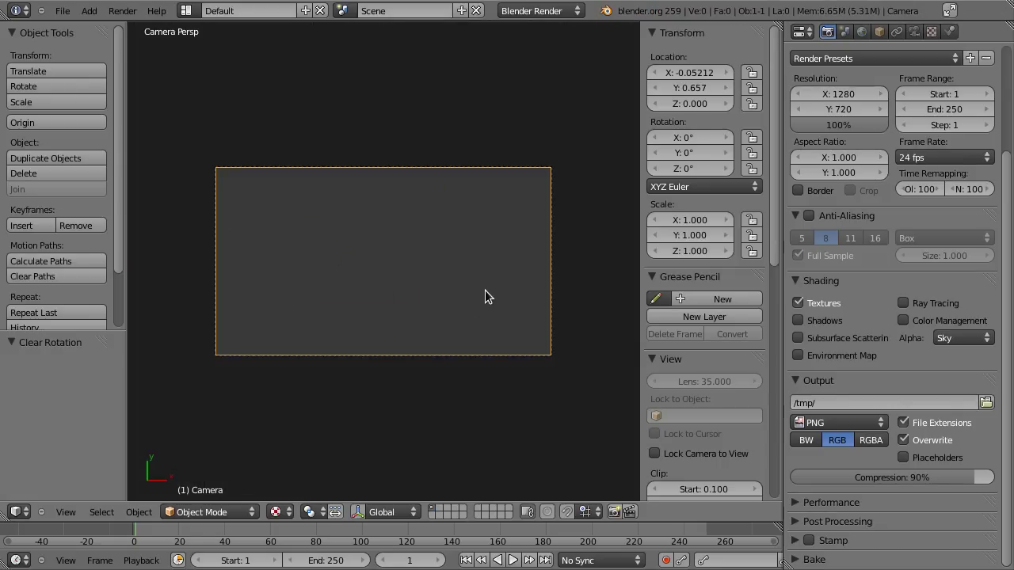
Test-render the frame, re-enable Color Management, and render again.
key("F12")
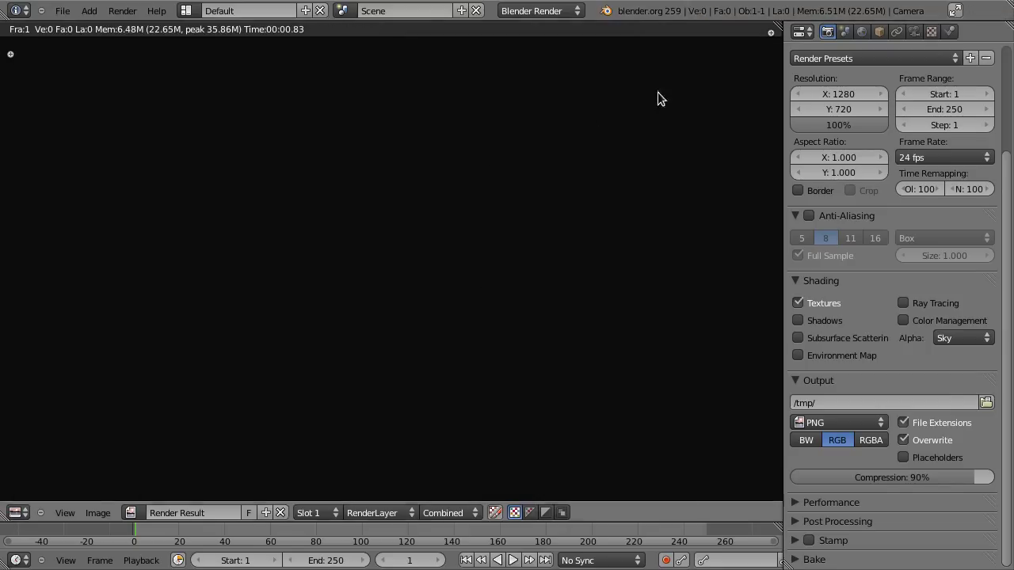
key("Escape")
left_click(904, 321)
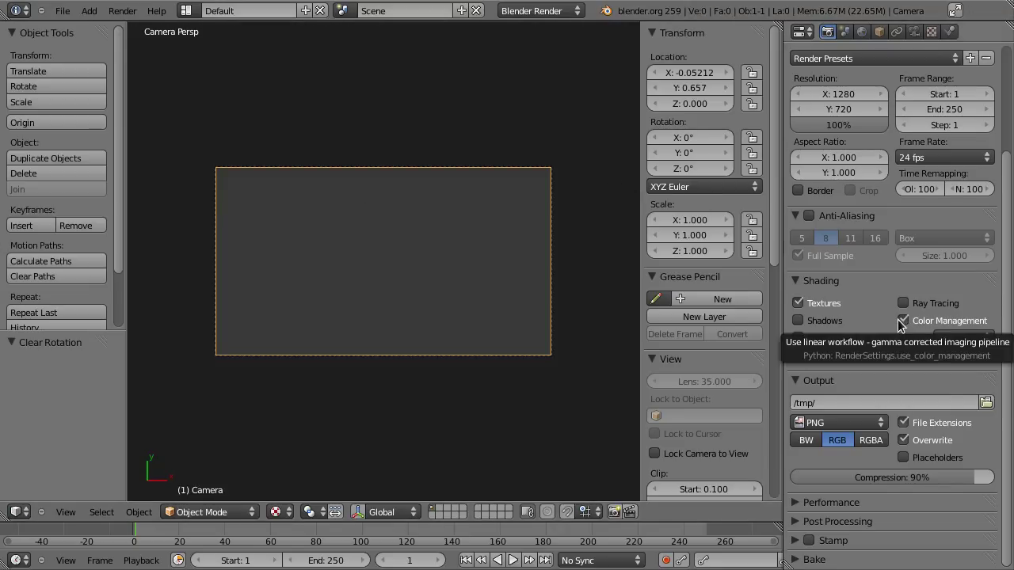
key("F12")
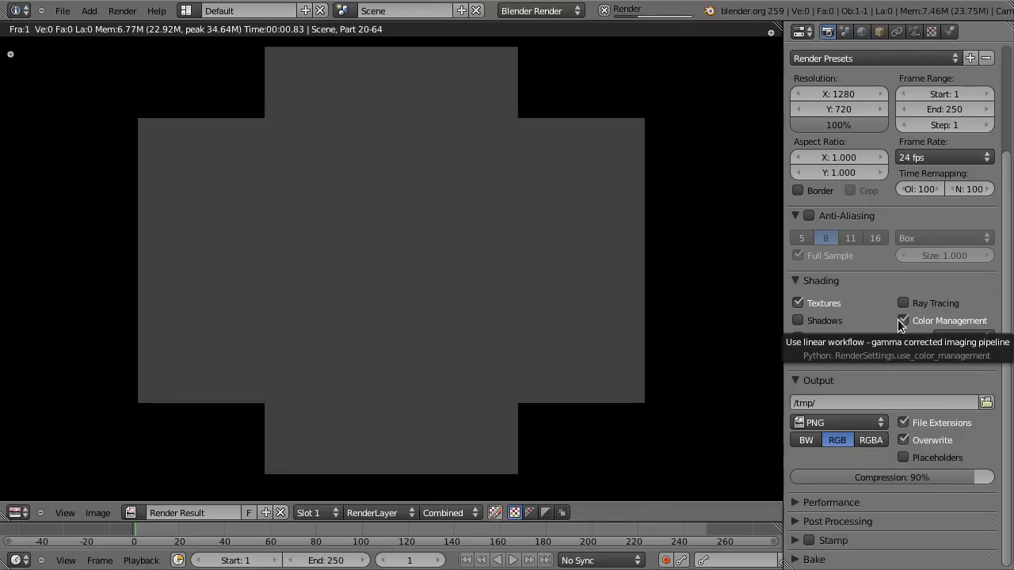
key("Escape")
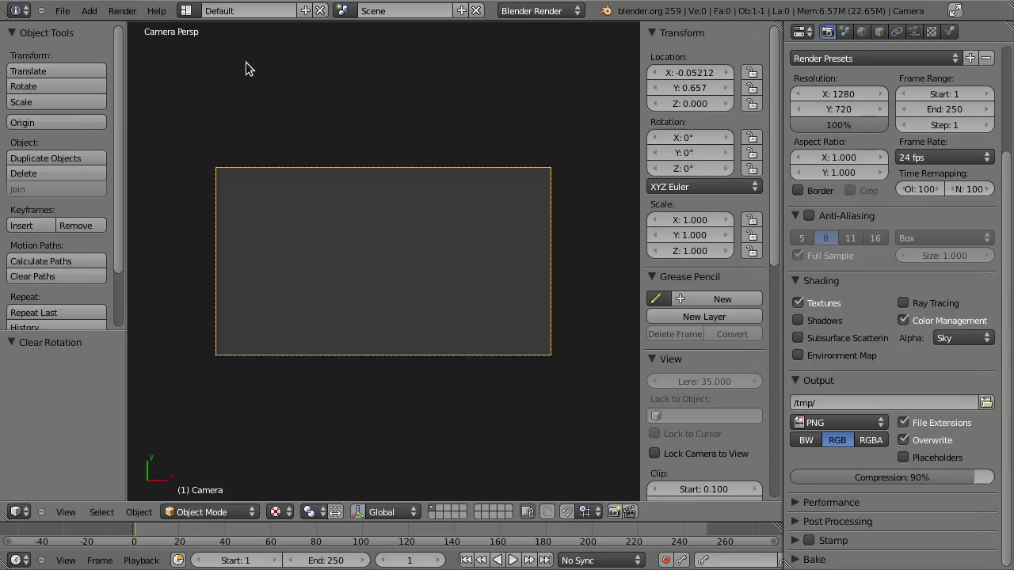
Start an Images as Planes import from the File menu.
left_click(63, 10)
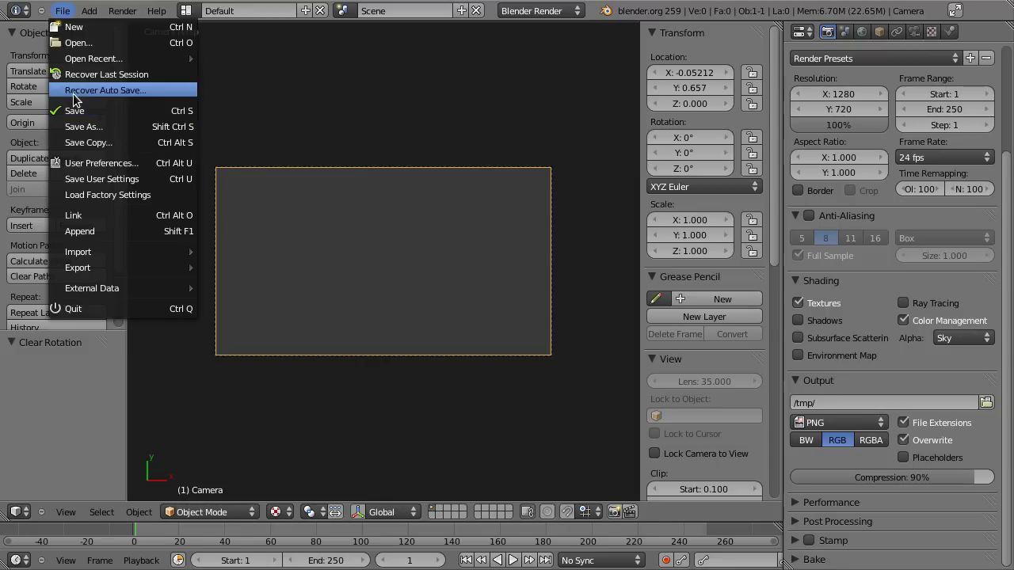
mouse_move(91, 60)
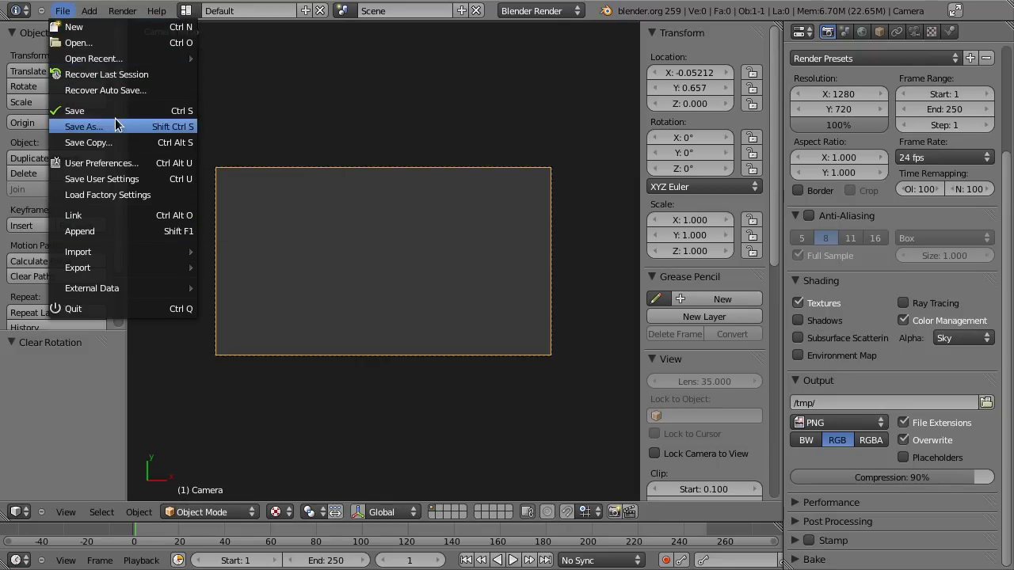
mouse_move(125, 255)
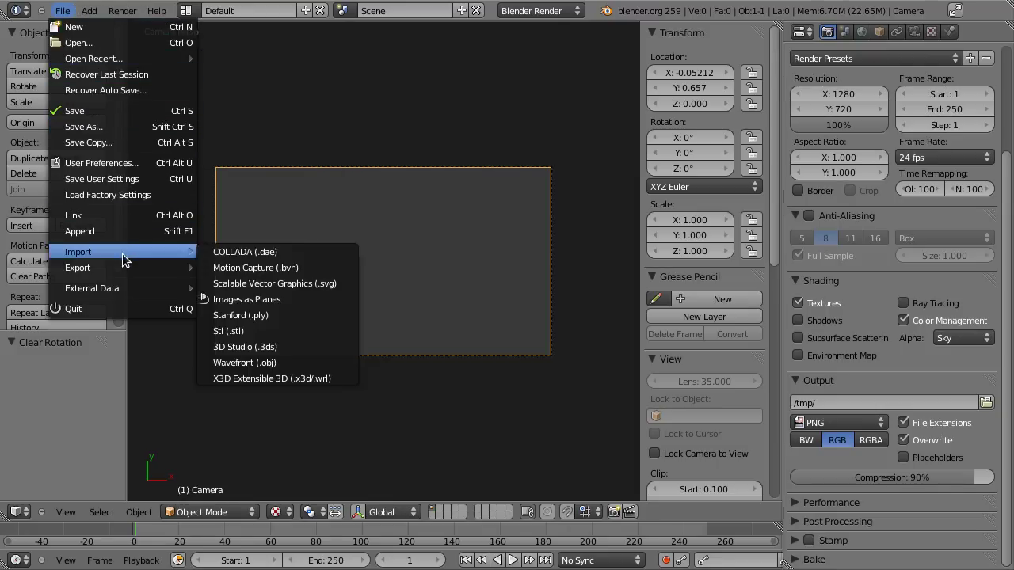
left_click(286, 301)
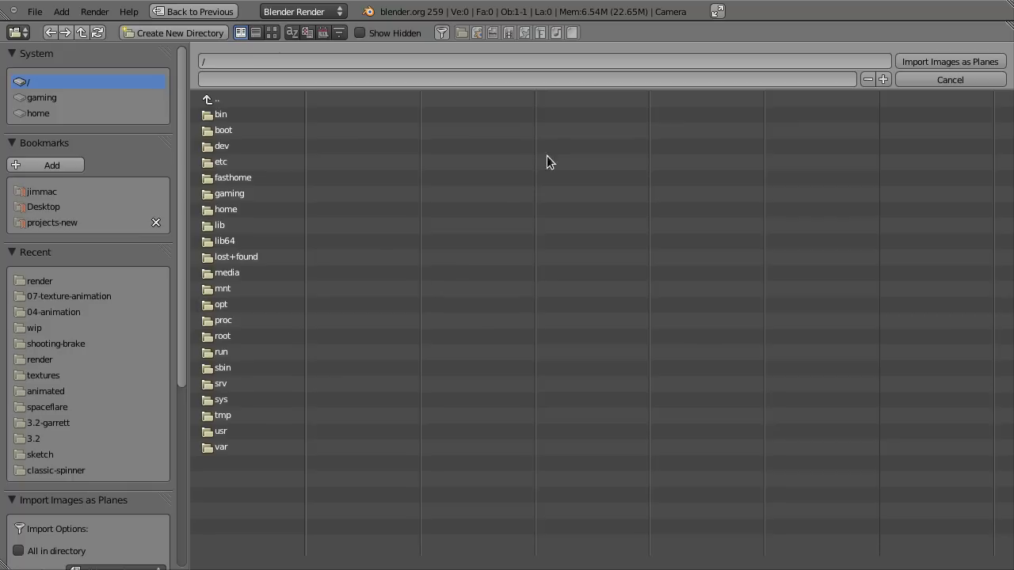
Import blender.png from blender/assets/07-texture-animation as an image plane.
left_click(247, 210)
left_click(249, 147)
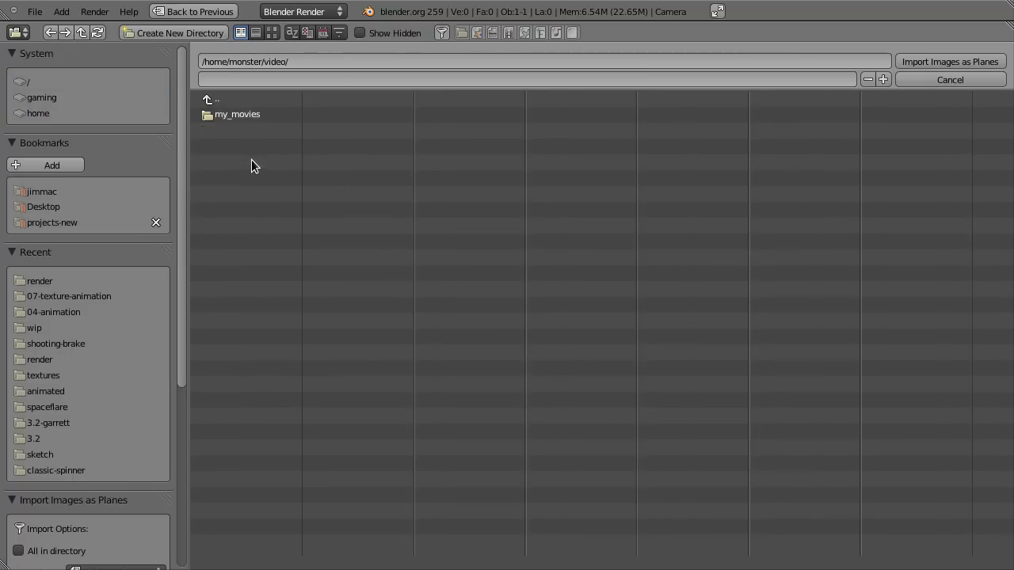
left_click(252, 114)
left_click(255, 255)
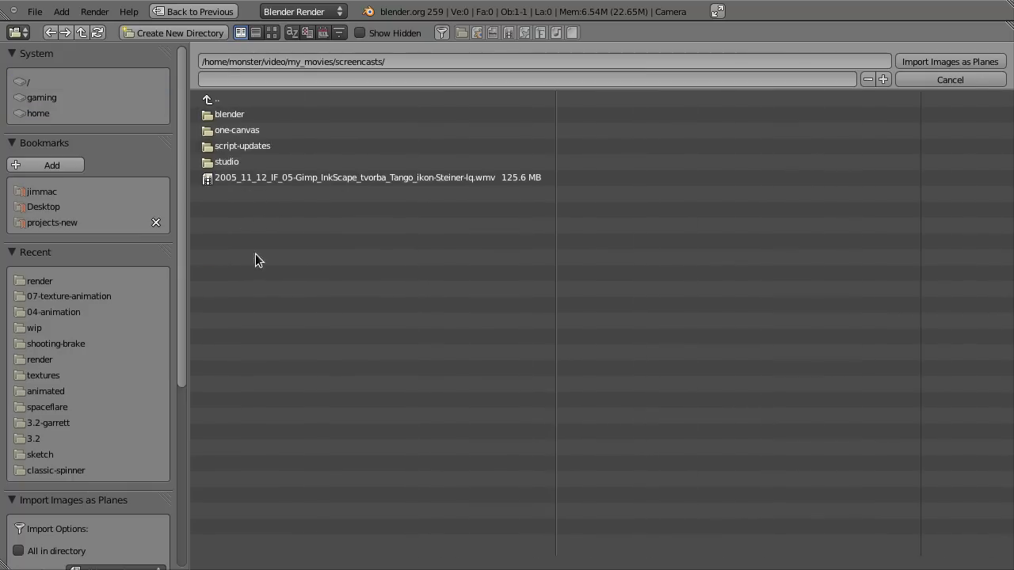
left_click(257, 117)
left_click(242, 115)
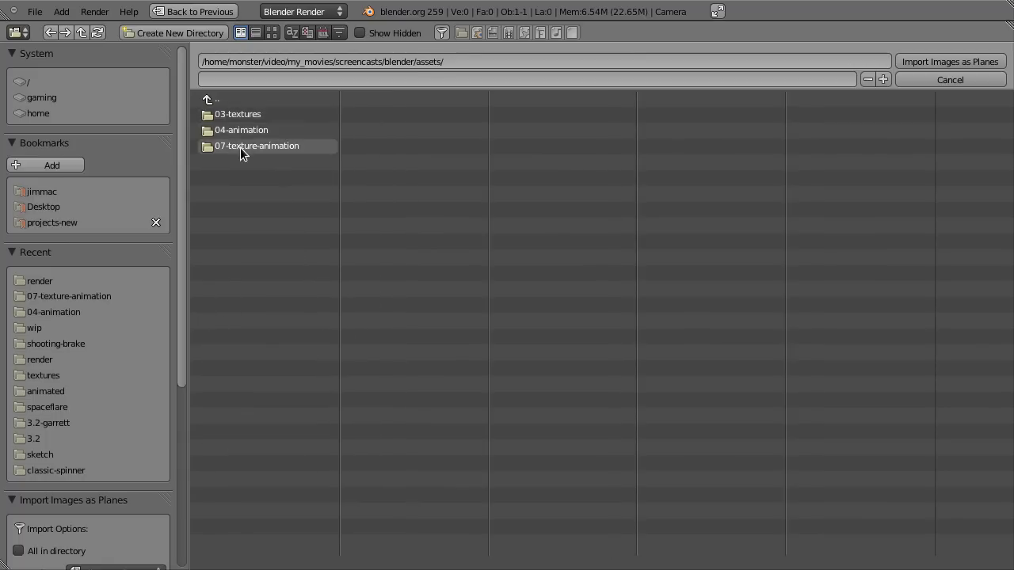
left_click(240, 147)
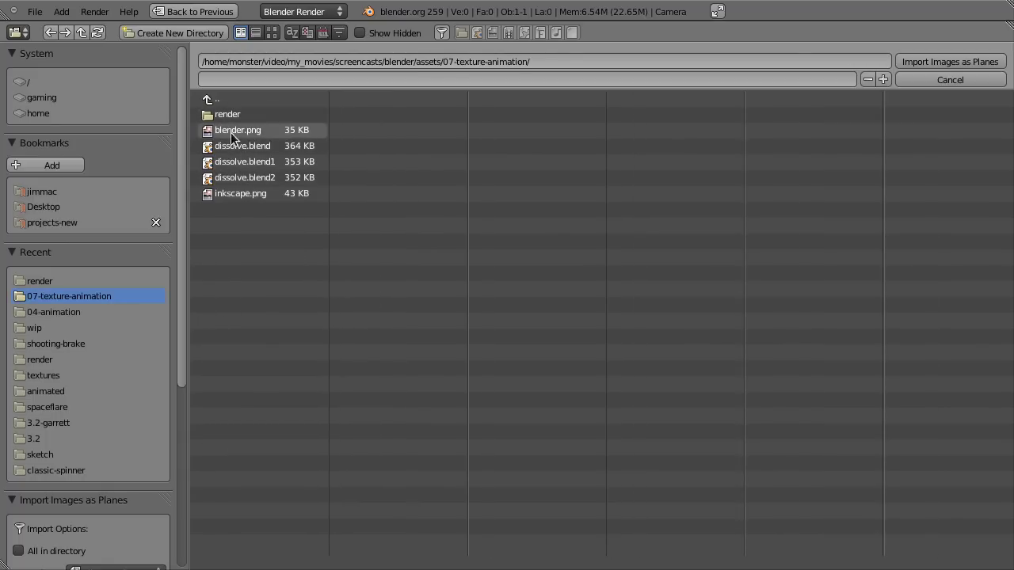
left_click(230, 132)
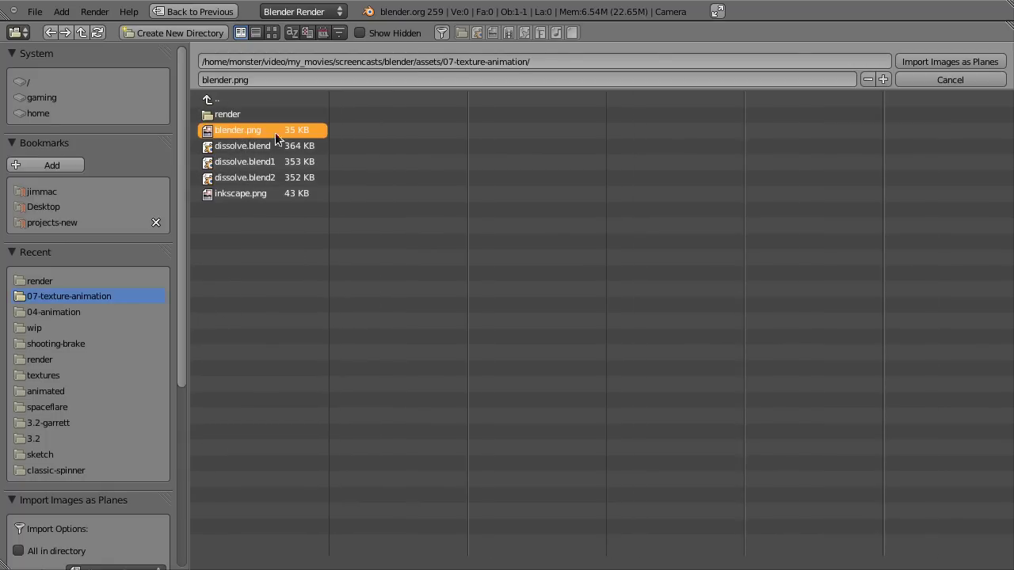
key("Return")
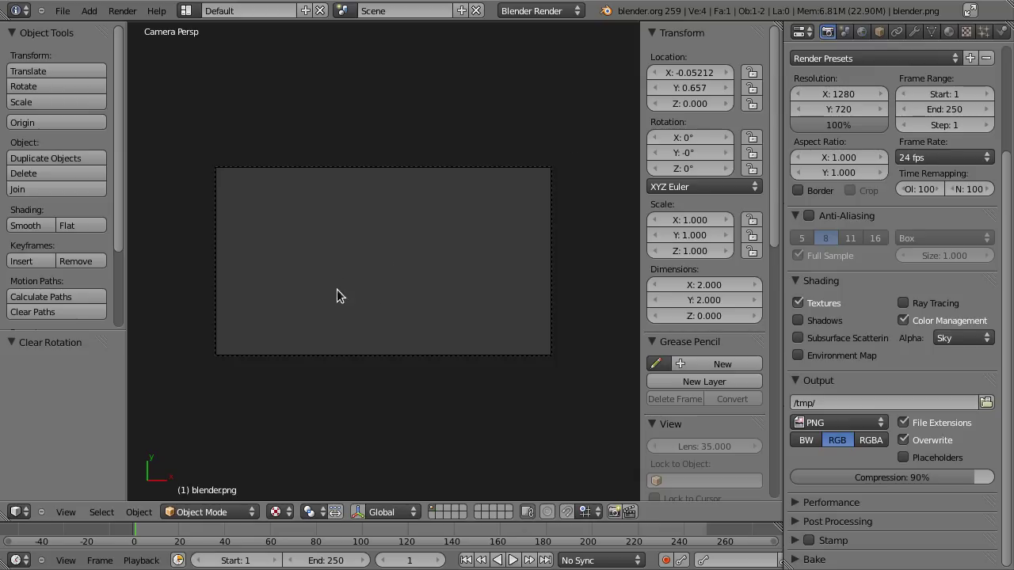
Switch to a front orthographic view centred on the scene.
middle_click_drag(340, 296, 405, 298)
scroll(382, 262, "up", 10)
scroll(421, 234, "down", 3)
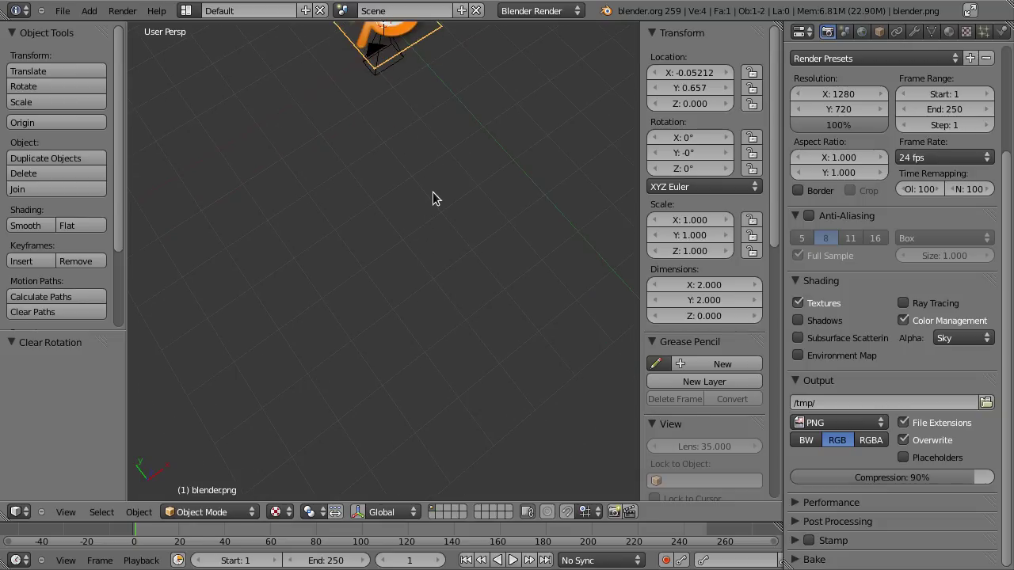
key("KP_1")
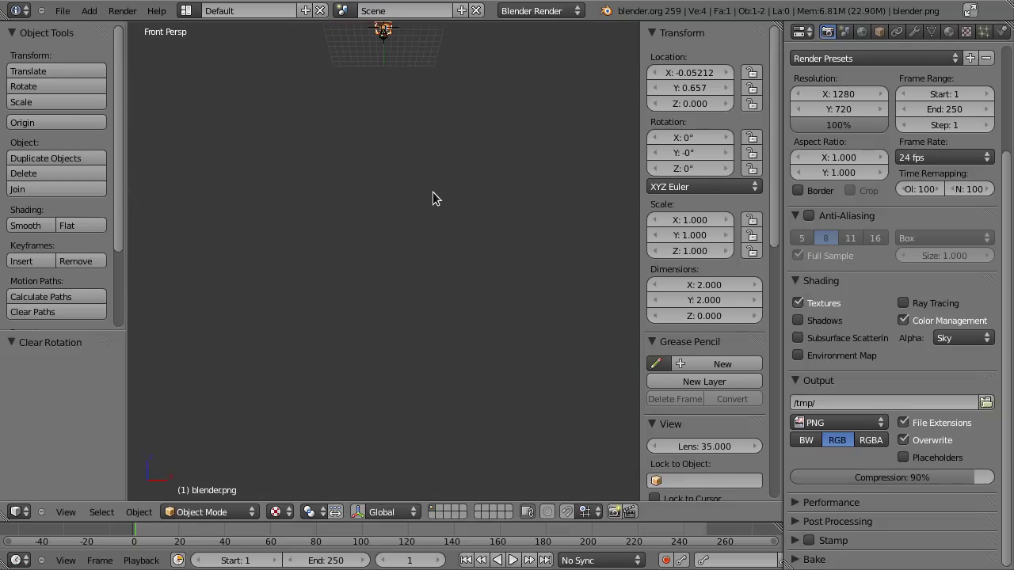
key("KP_5")
middle_click_drag(385, 79, 389, 272, "shift")
scroll(388, 272, "up", 5)
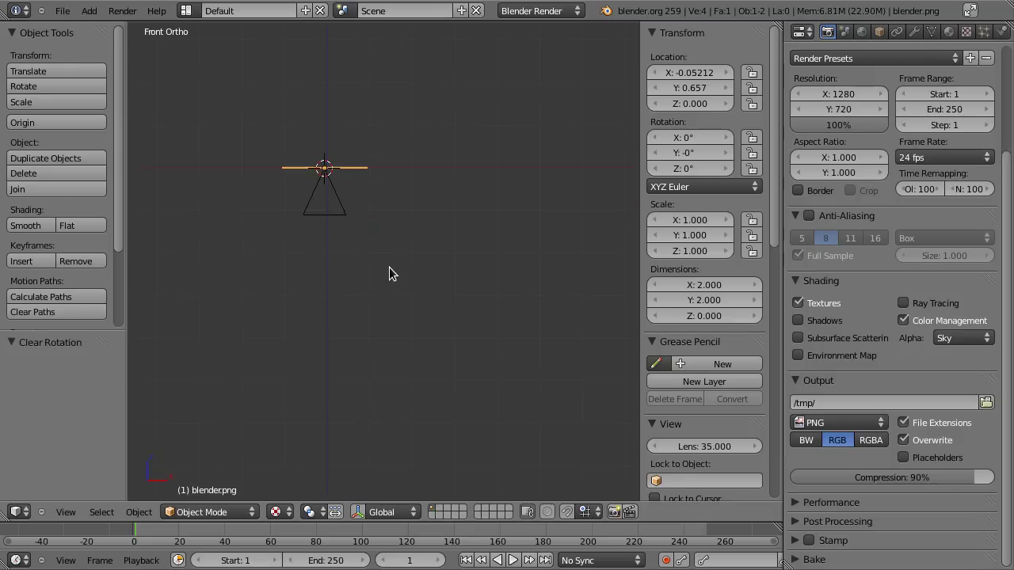
Raise the camera along Z to 7.277 so the logo appears small in frame.
right_click(343, 214)
key("g")
key("z")
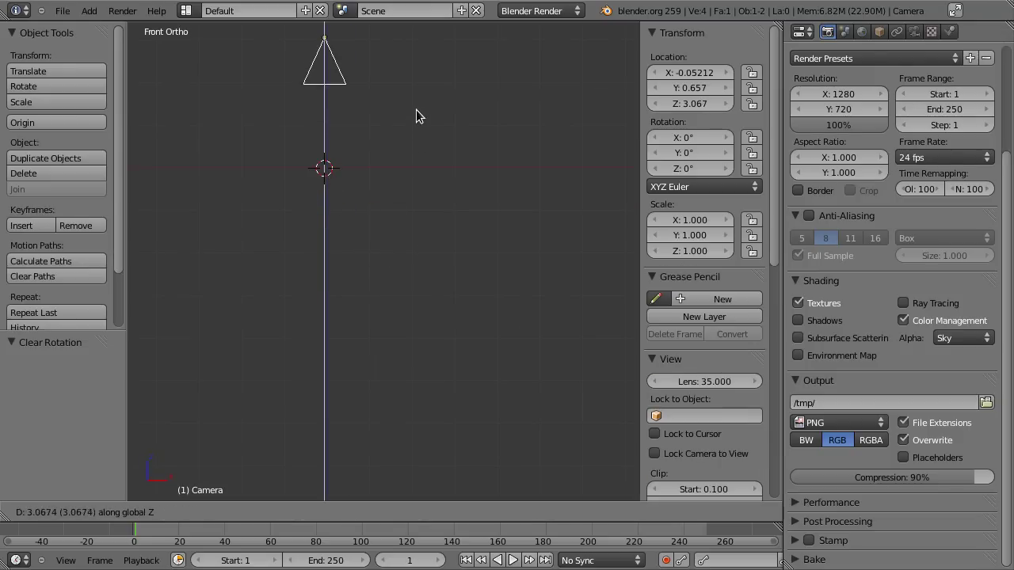
left_click(417, 110)
key("KP_0")
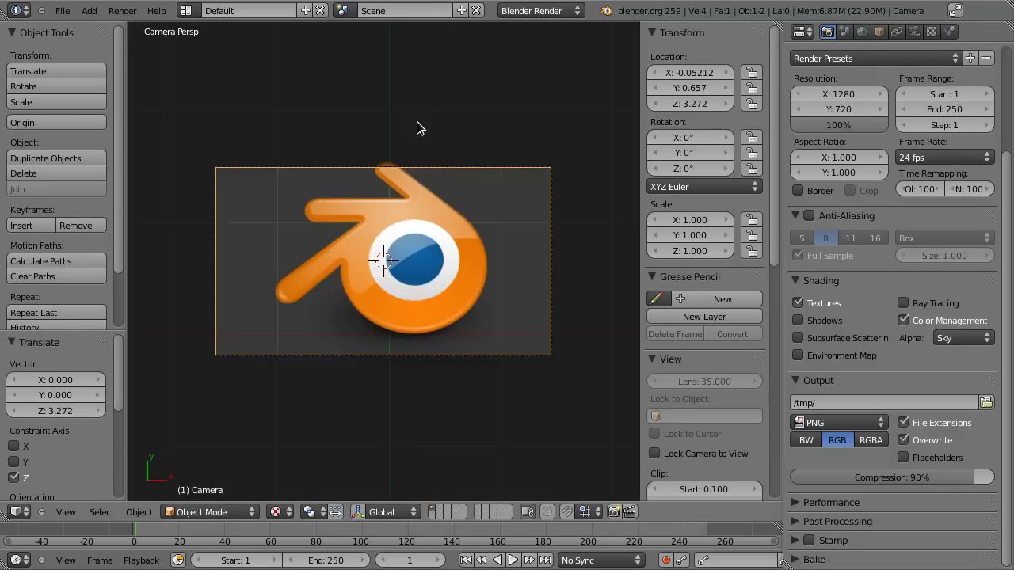
key("g")
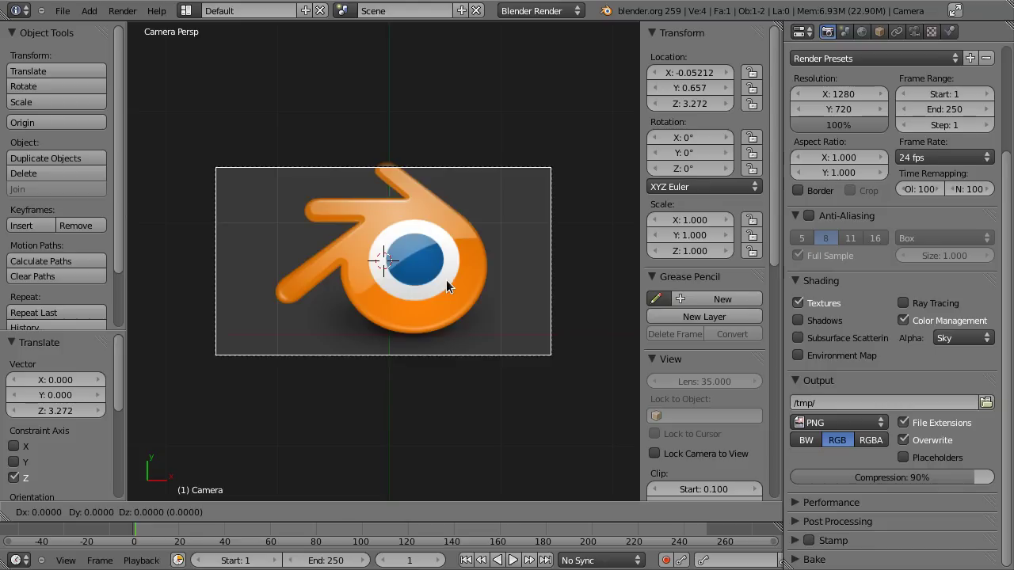
key("z")
key("z")
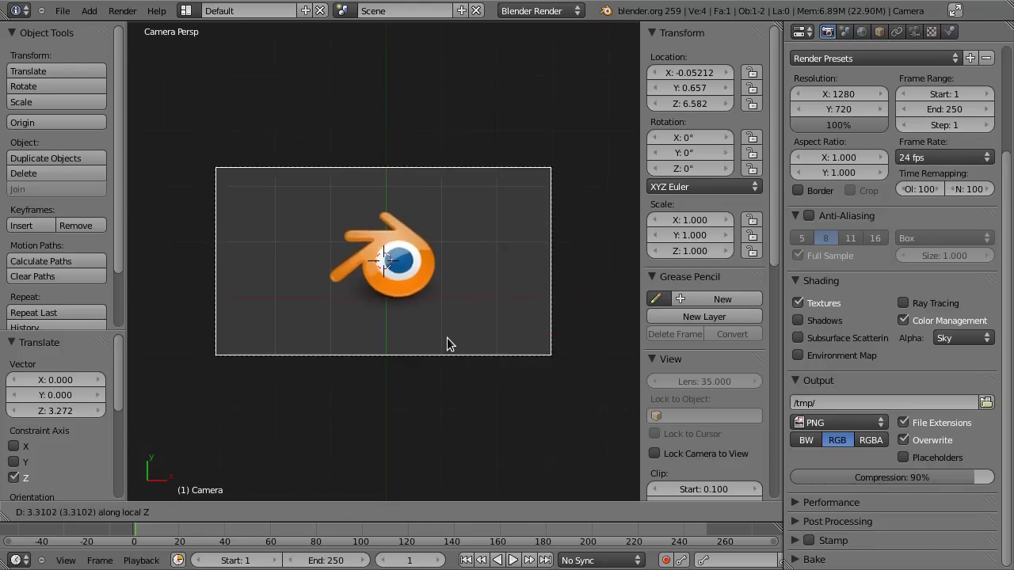
left_click(446, 342)
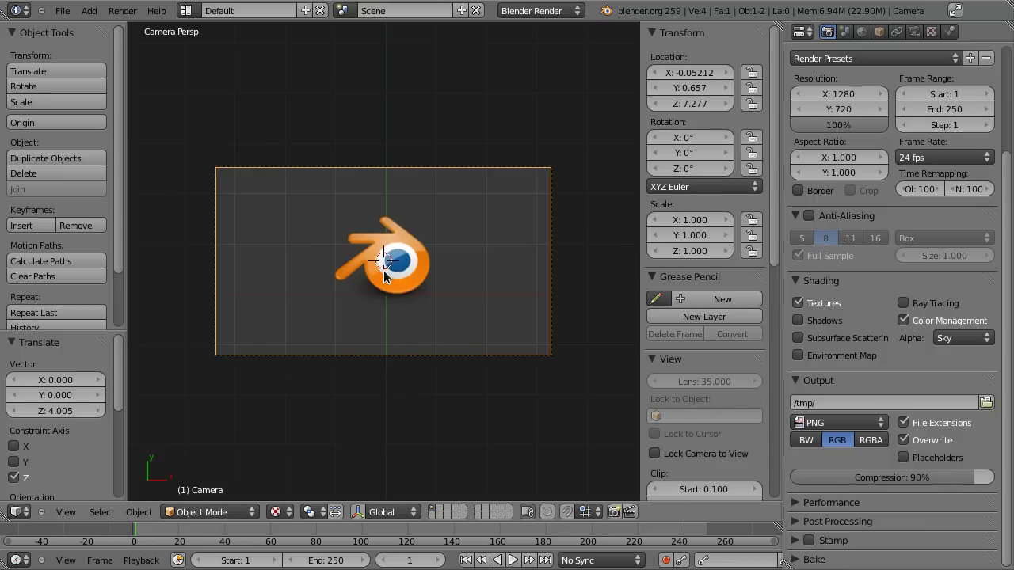
Nudge the camera sideways to X -0.039, Y 0.696, centring the Blender logo.
key("g")
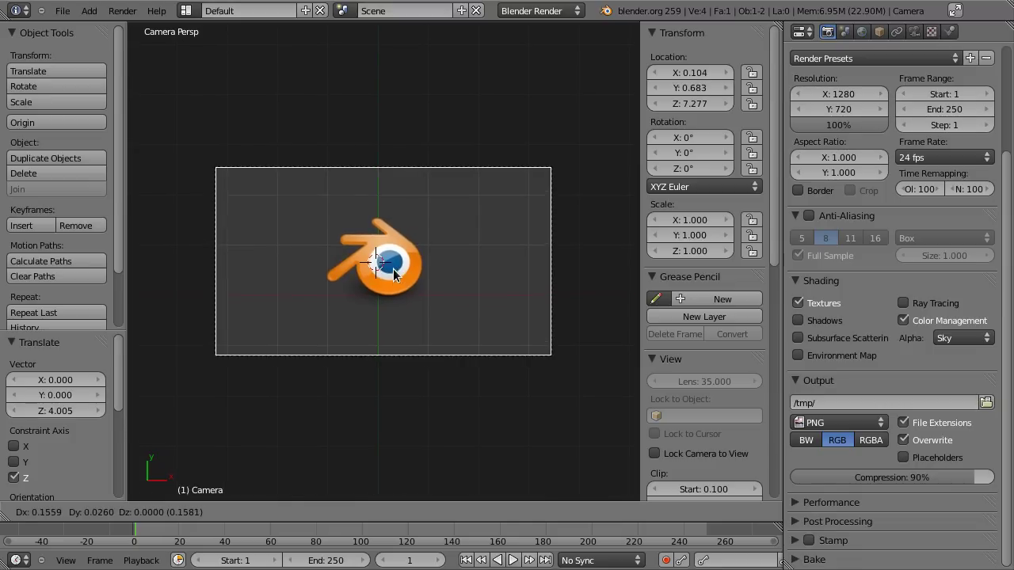
left_click(393, 270)
right_click(396, 271)
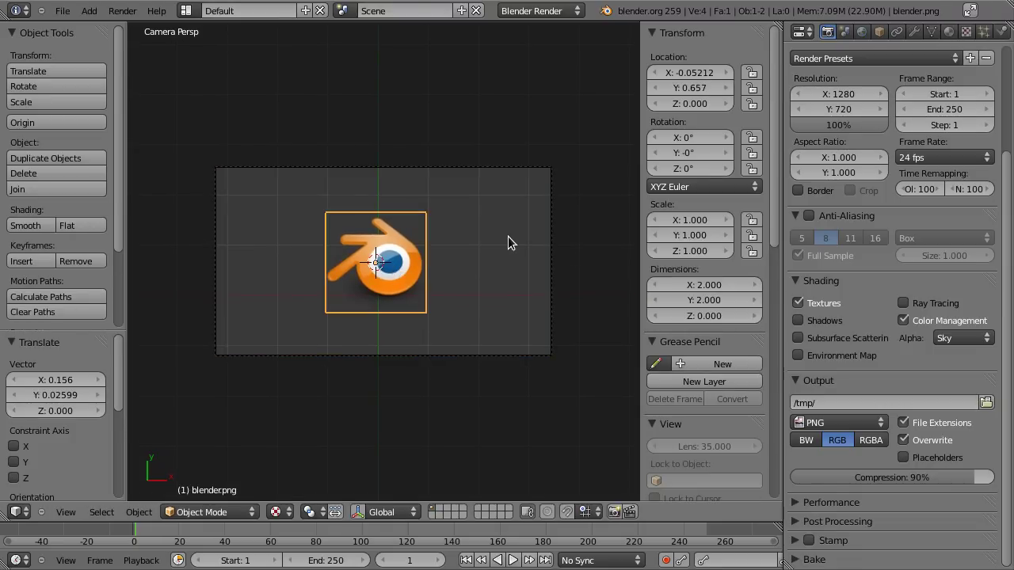
right_click(551, 292)
key("g")
left_click(424, 282)
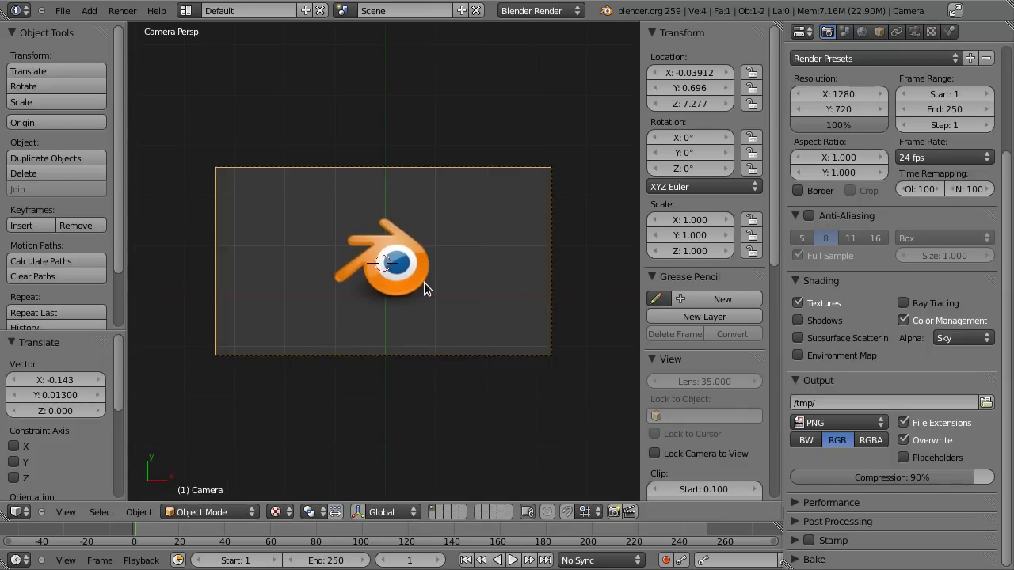
key("F12")
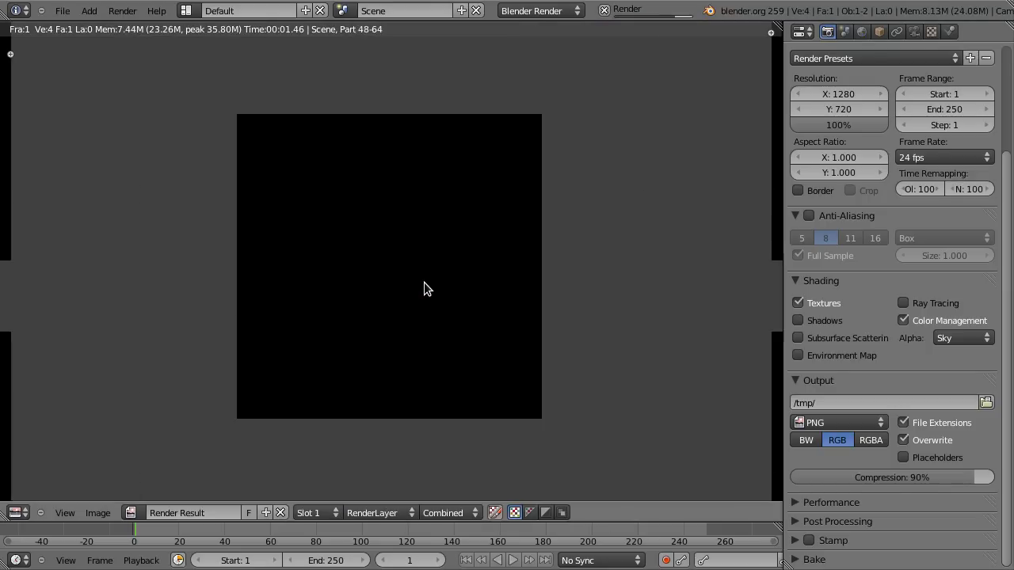
key("Escape")
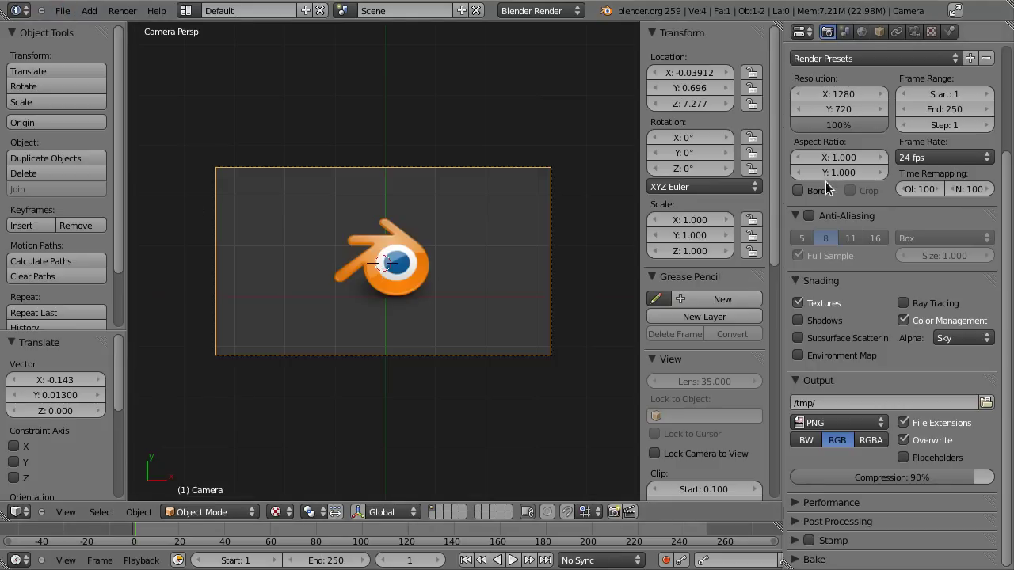
Review the camera's object, lens and texture settings.
left_click(880, 32)
left_click(933, 32)
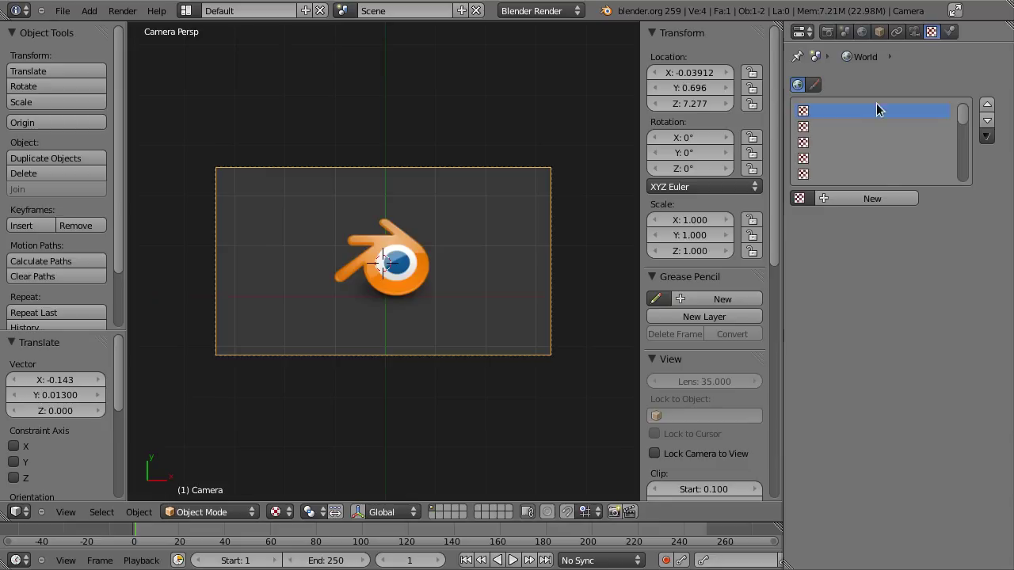
left_click(915, 32)
left_click(881, 33)
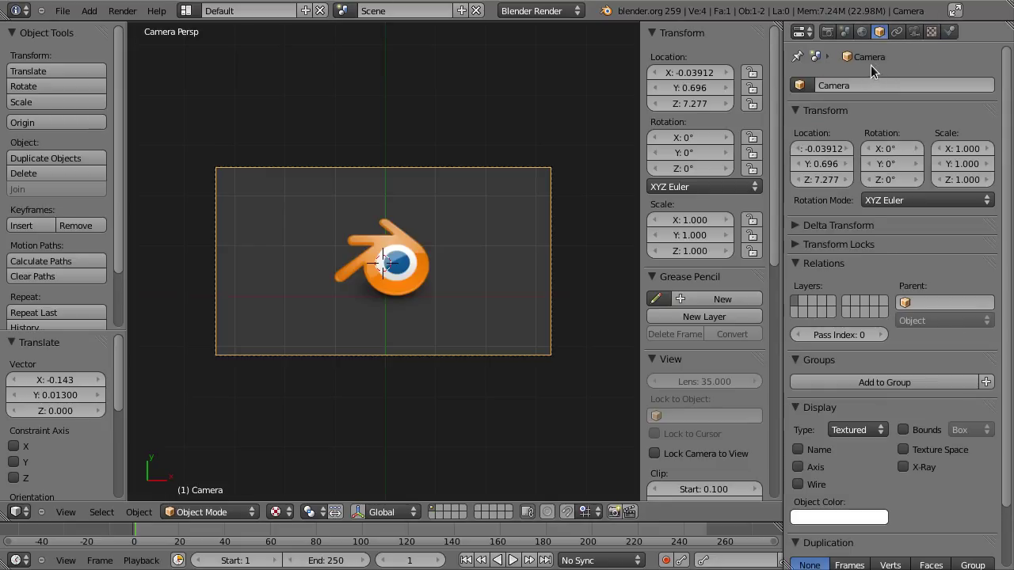
Select the blender.png plane and view its 256×256 blender.png image texture.
right_click(333, 268)
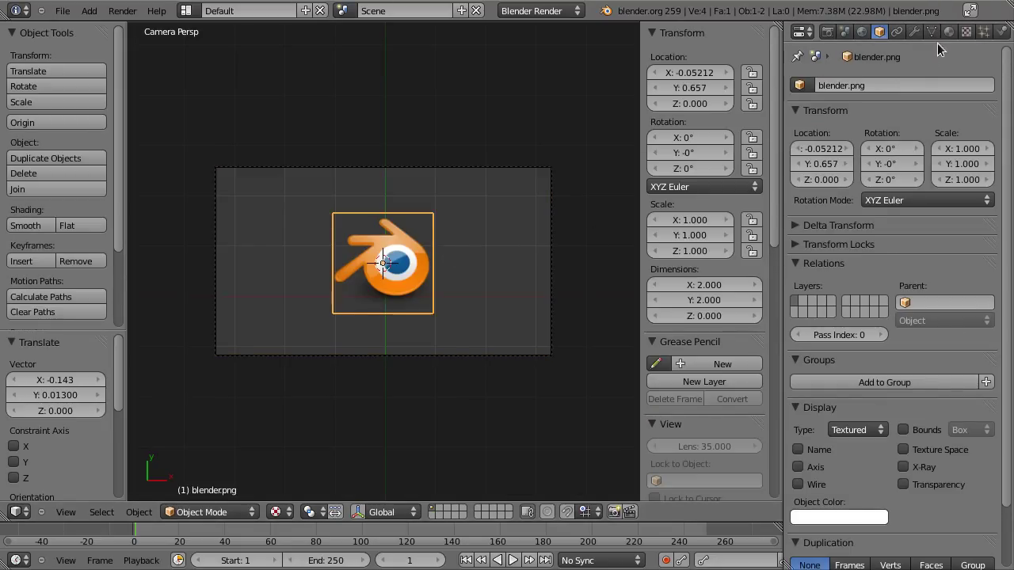
left_click(965, 31)
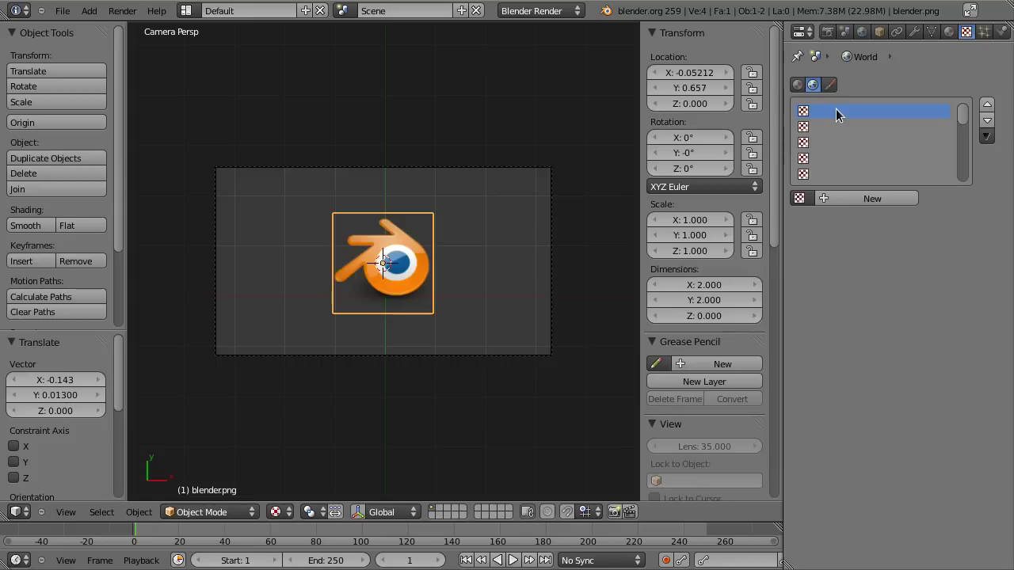
left_click(798, 84)
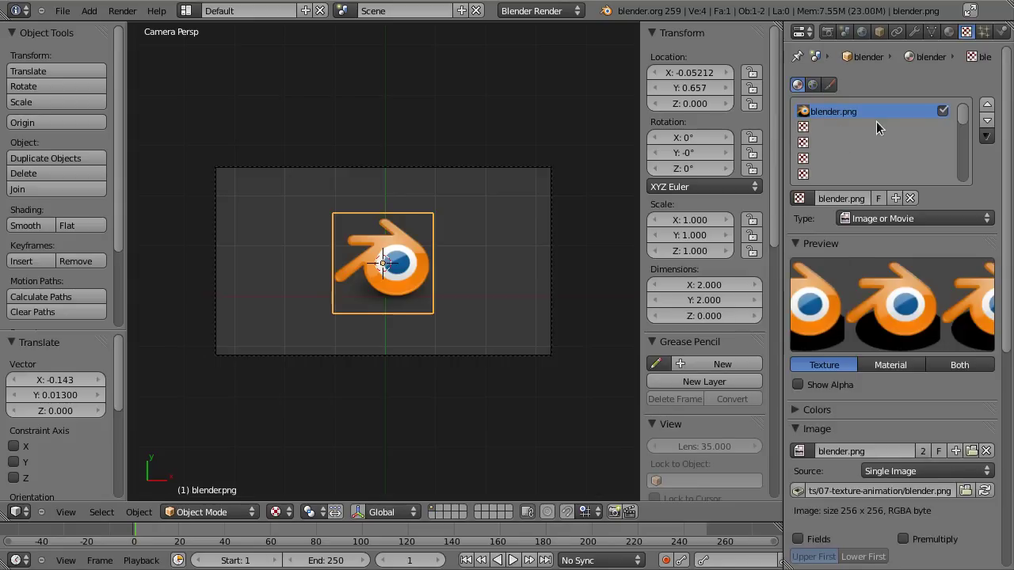
scroll(919, 274, "down", 10)
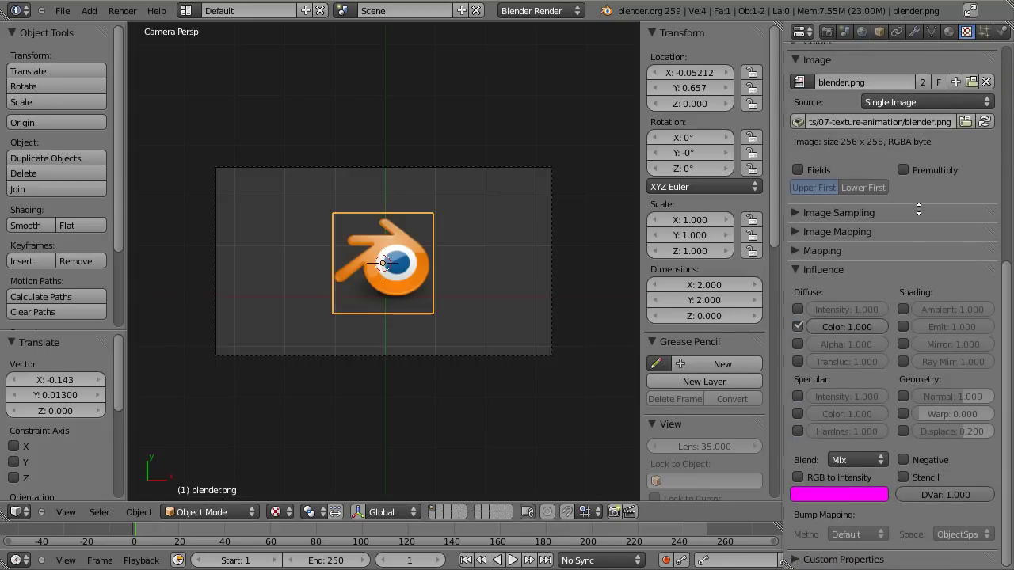
scroll(877, 280, "up", 3)
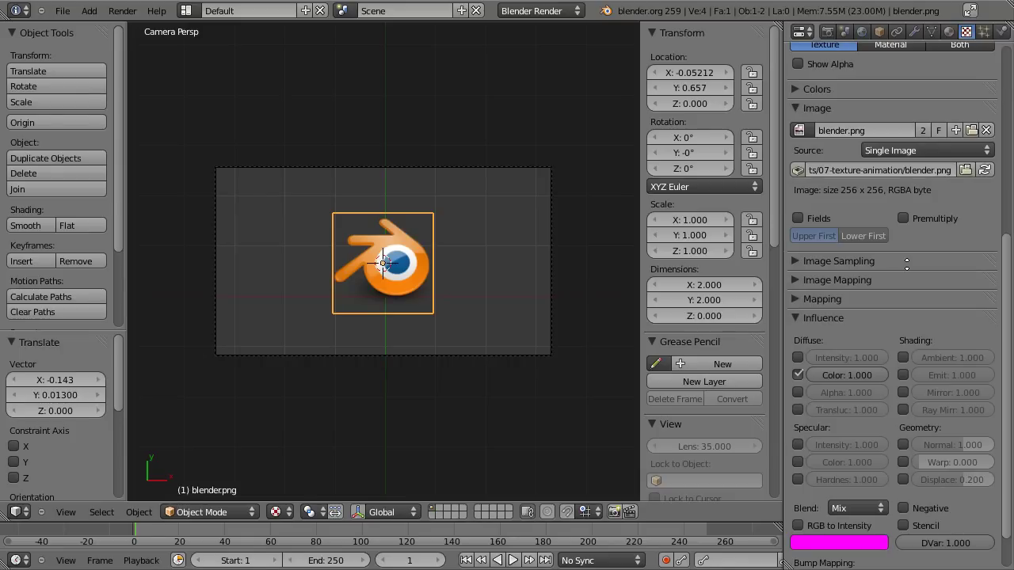
middle_click_drag(911, 260, 913, 412)
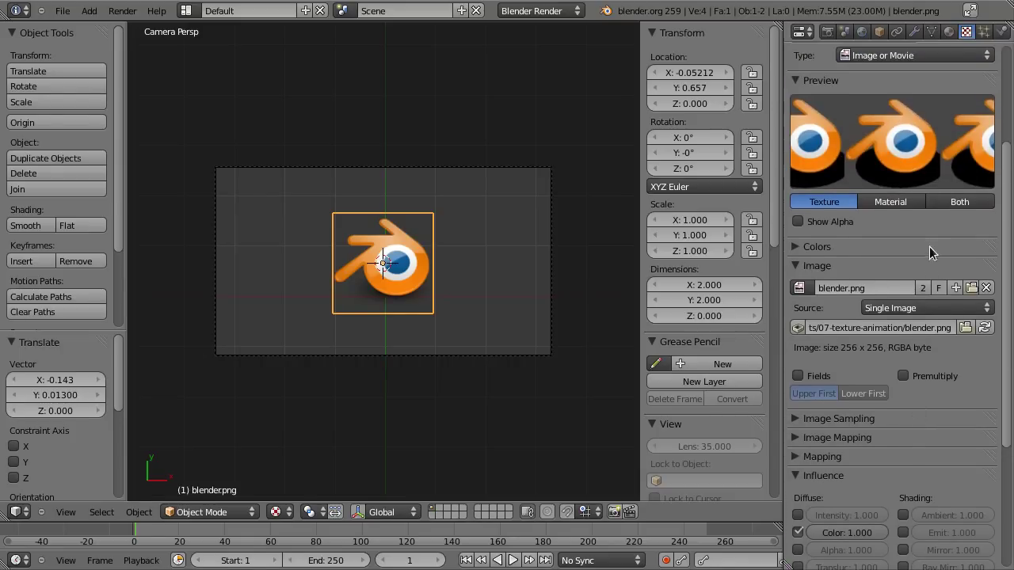
Enable Shadeless in the blender.png material's Shading panel.
left_click(949, 32)
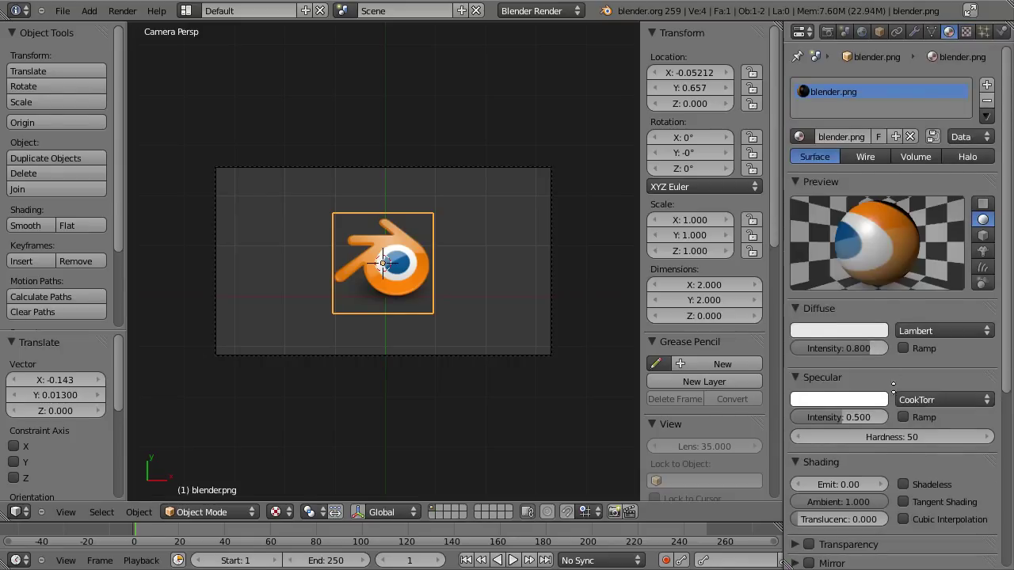
middle_click_drag(907, 387, 907, 171)
scroll(880, 341, "down", 3)
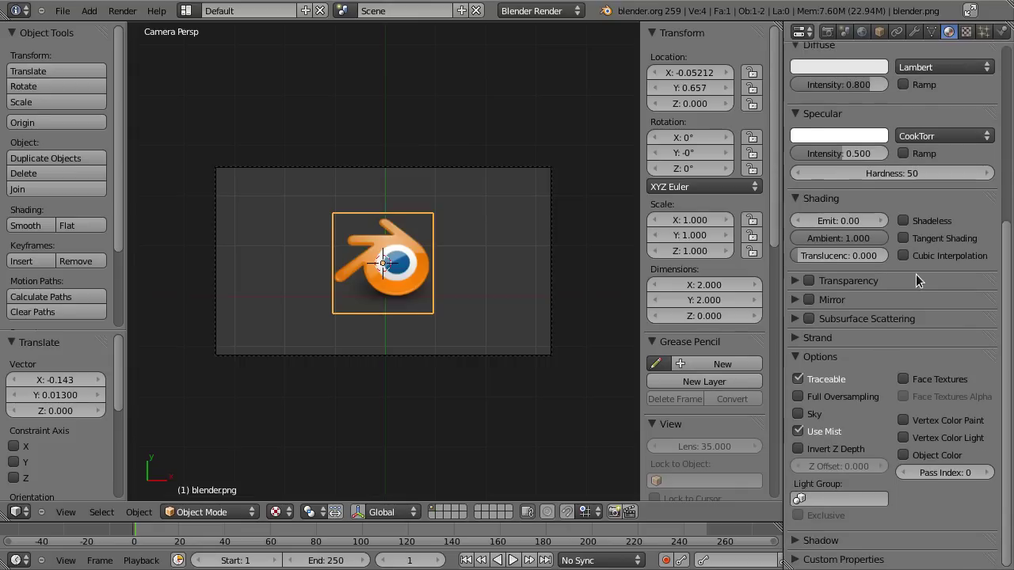
left_click(918, 222)
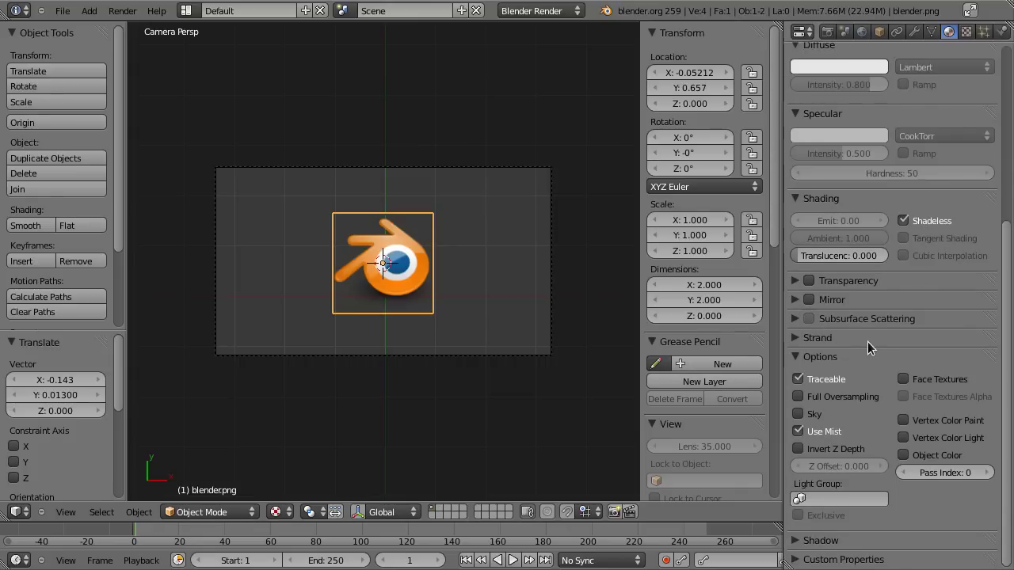
scroll(935, 95, "up", 6)
Let the blender.png texture drive the material's alpha and set its image extension to Clip.
left_click(967, 33)
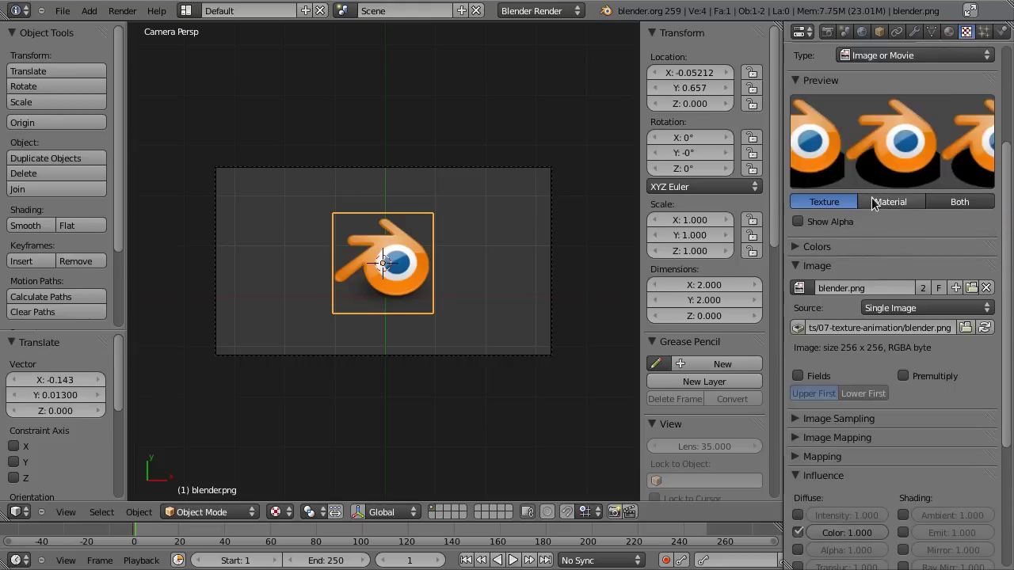
scroll(909, 188, "down", 6)
left_click(798, 344)
scroll(888, 161, "up", 6)
scroll(888, 161, "down", 6)
left_click(800, 232)
left_click(896, 253)
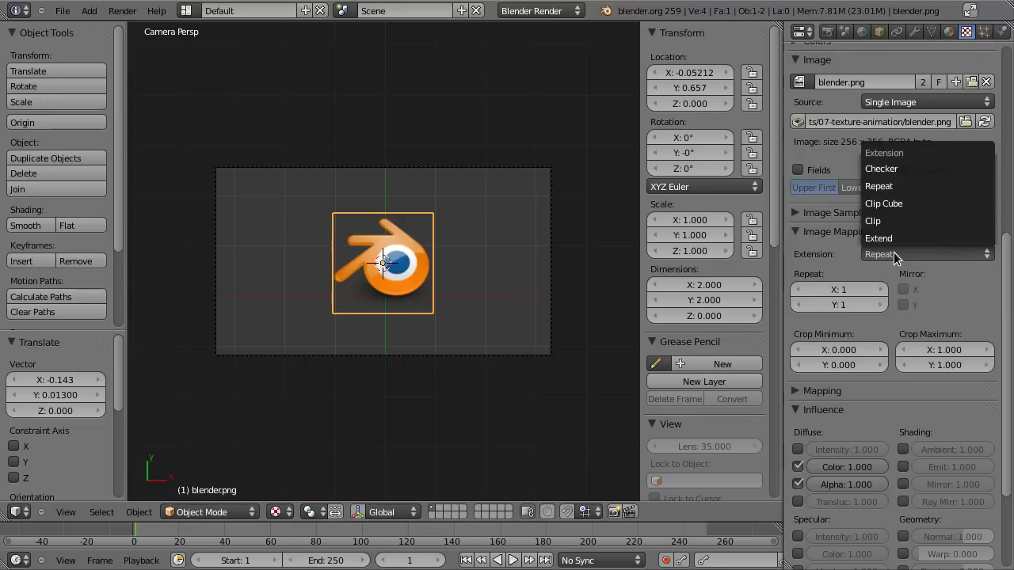
left_click(893, 223)
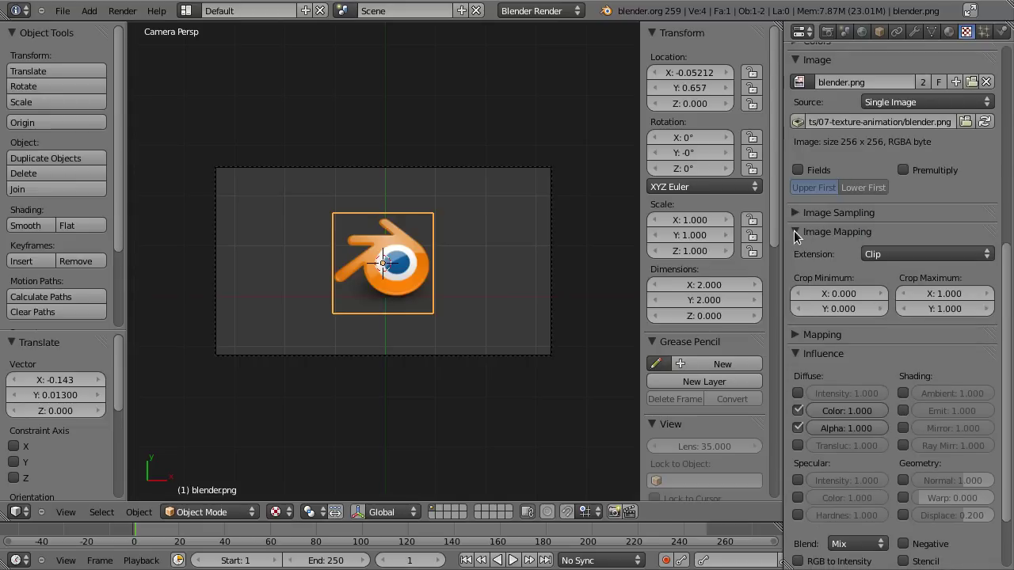
left_click(795, 232)
scroll(834, 315, "up", 6)
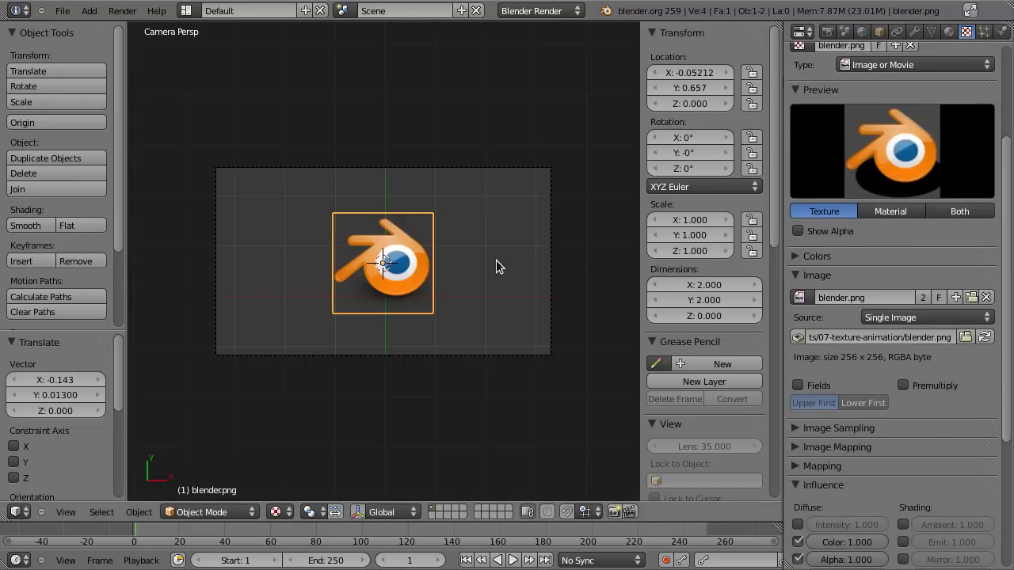
Use blender.png's alpha channel with Premultiply enabled and preview its transparency.
left_click(811, 232)
left_click(811, 233)
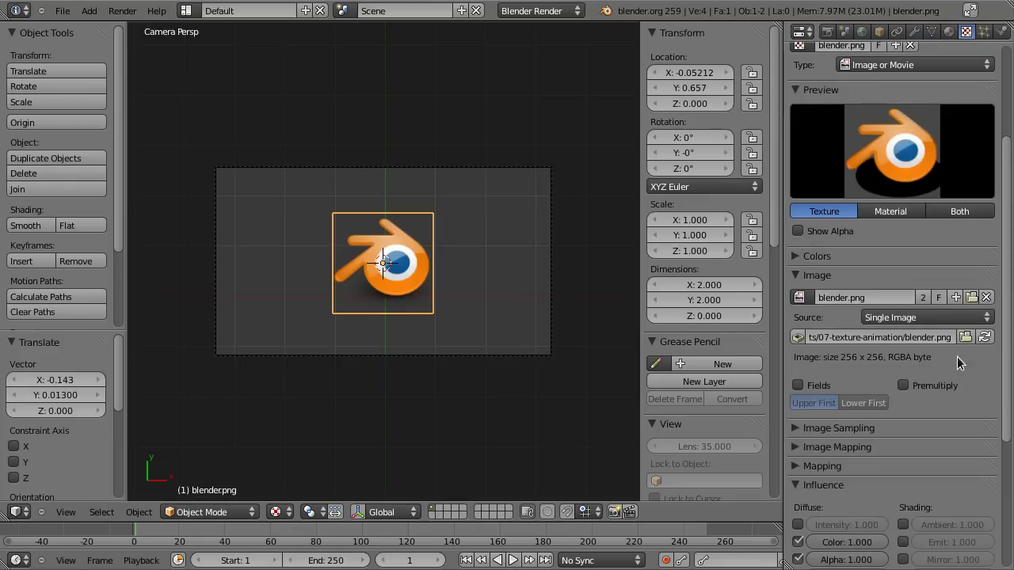
scroll(911, 341, "down", 4)
left_click(796, 306)
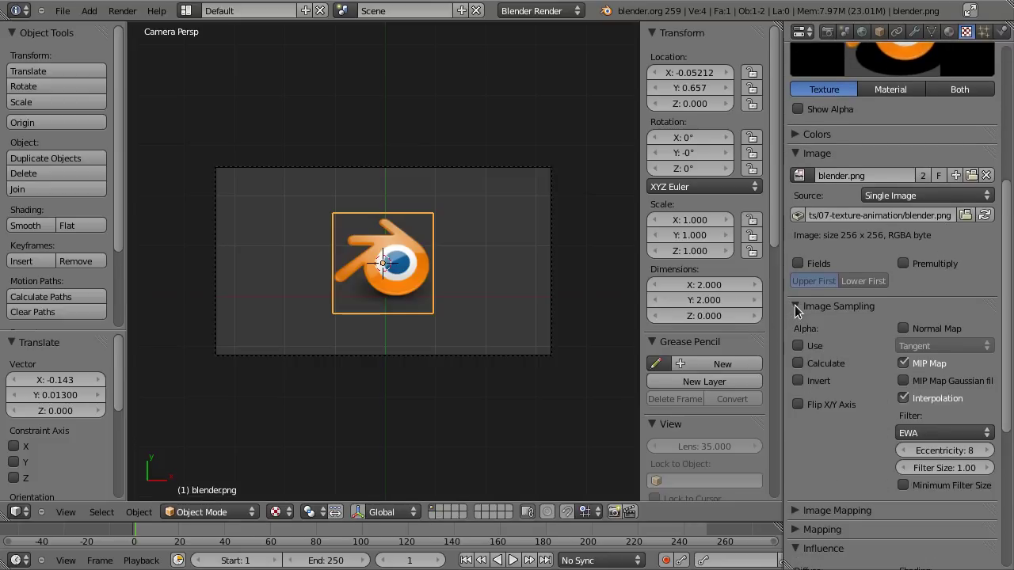
left_click(798, 345)
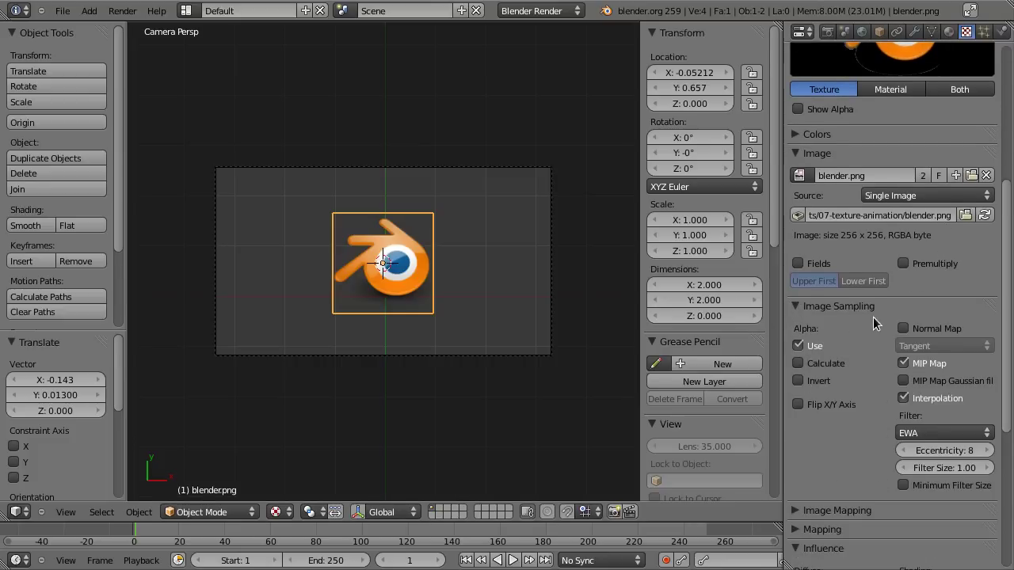
scroll(895, 293, "up", 2)
left_click(851, 176)
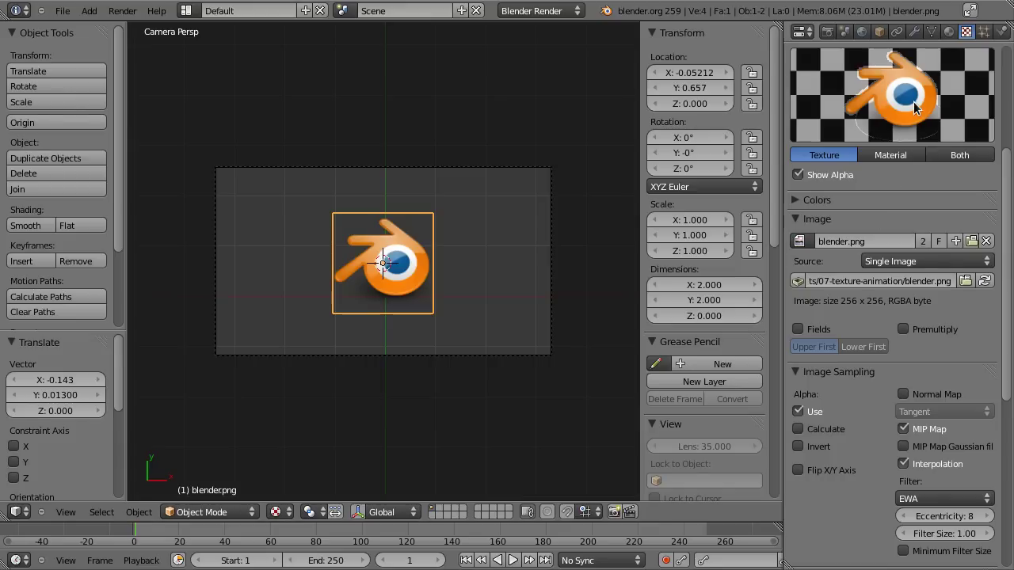
left_click(935, 328)
scroll(896, 241, "up", 5)
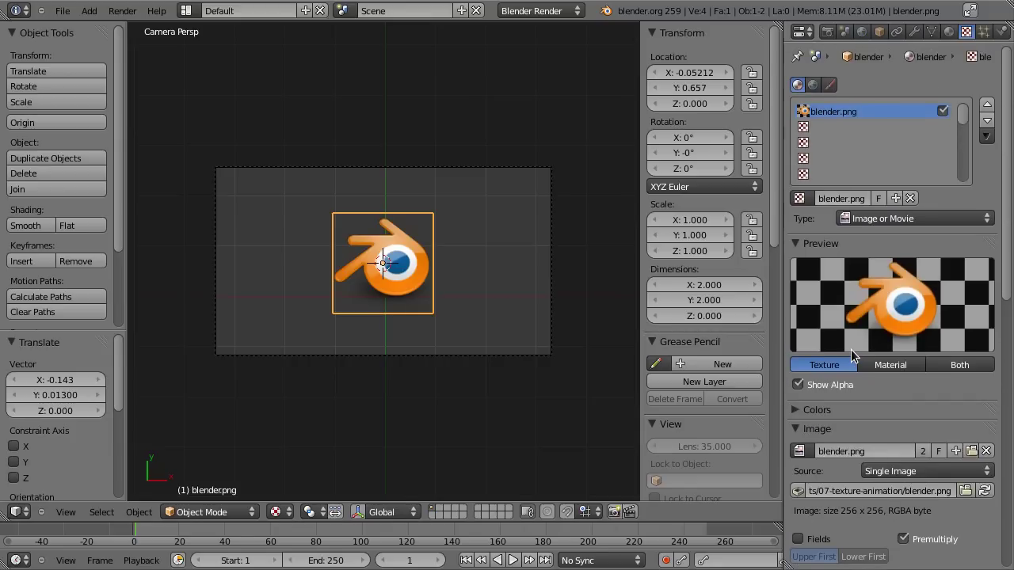
Enable Z Transparency on the material with Alpha 0.000 and re-render to confirm the black background is gone.
key("F12")
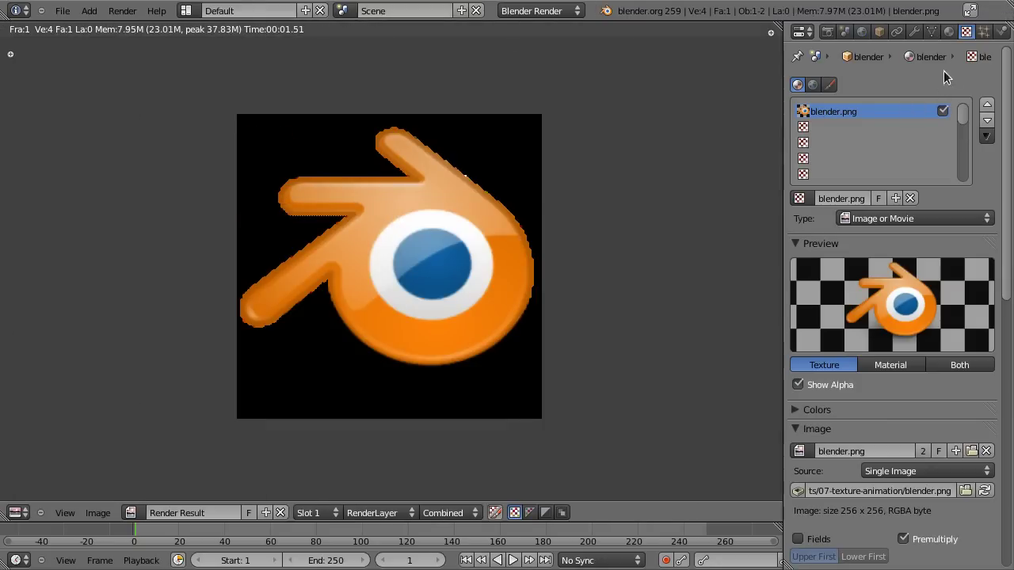
left_click(949, 31)
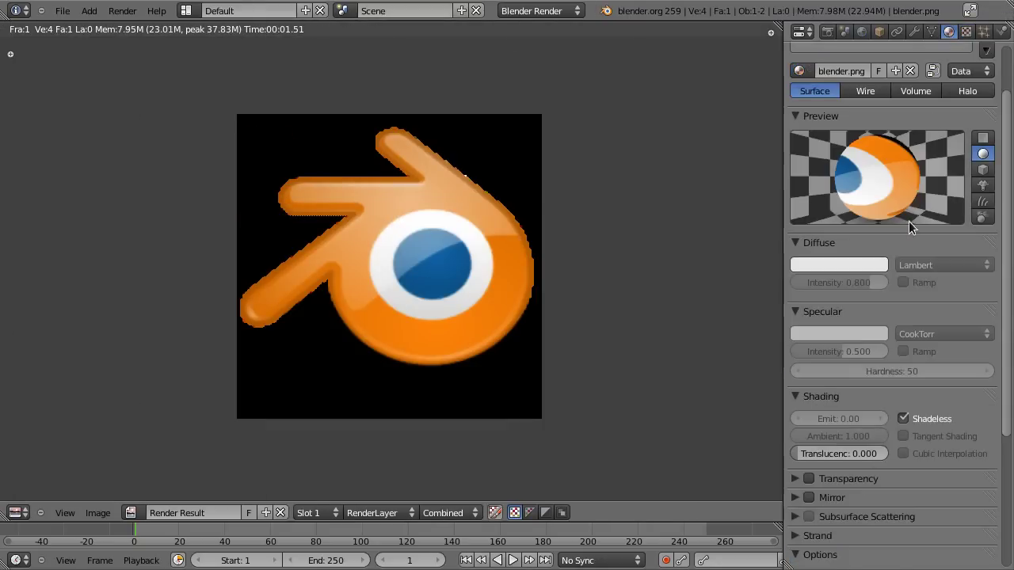
scroll(887, 386, "down", 5)
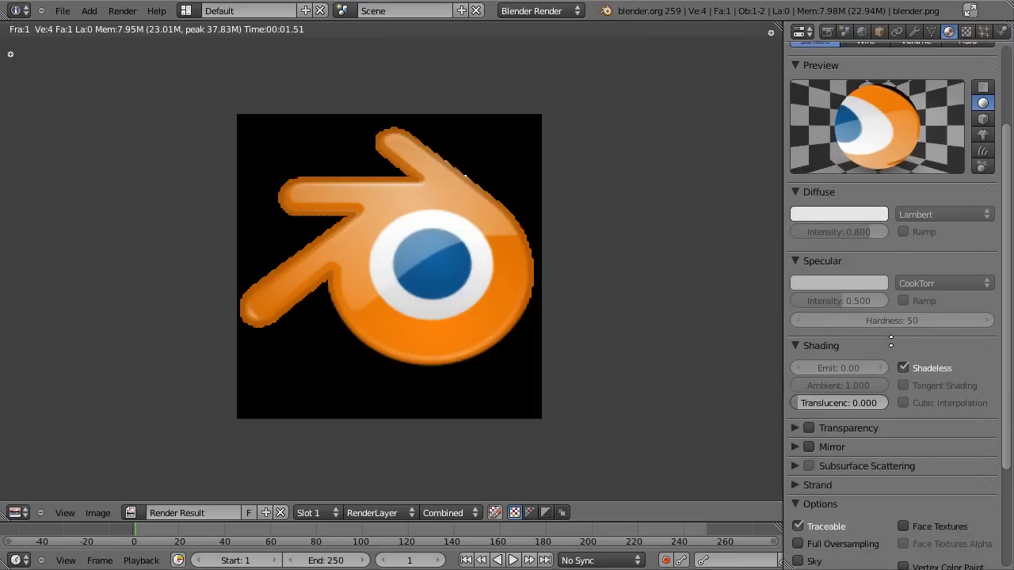
left_click(793, 339)
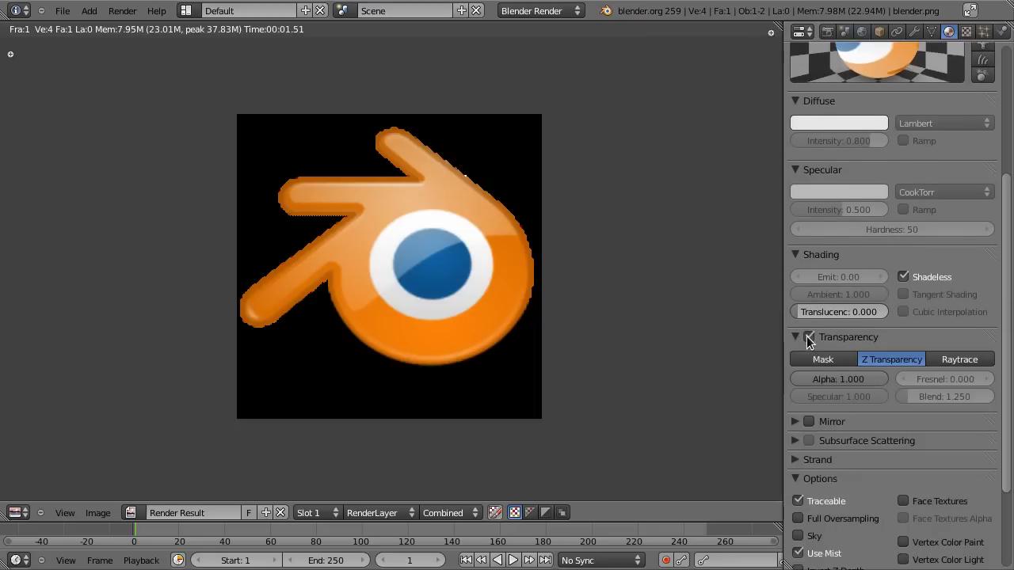
left_click(808, 338)
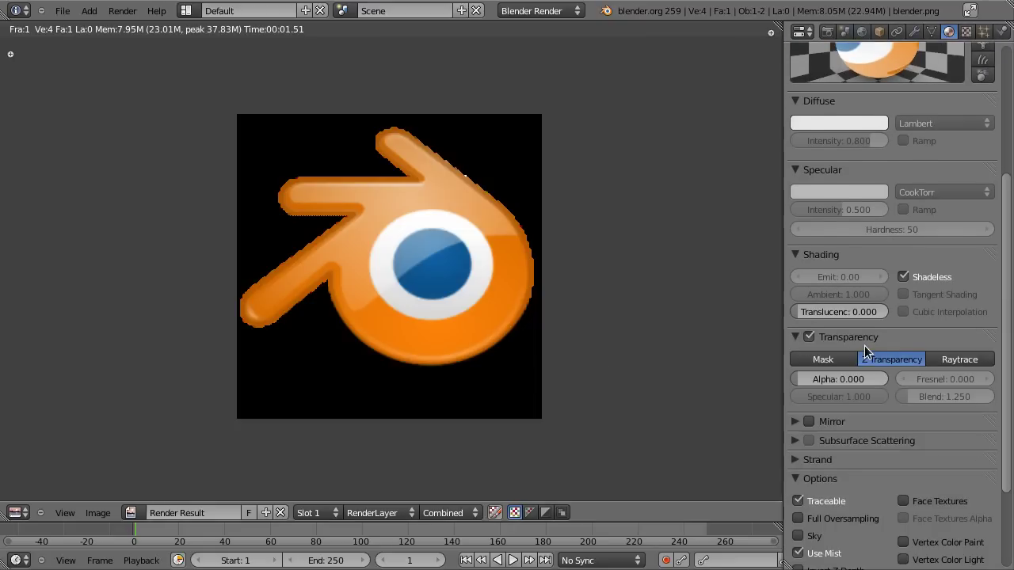
key("F12")
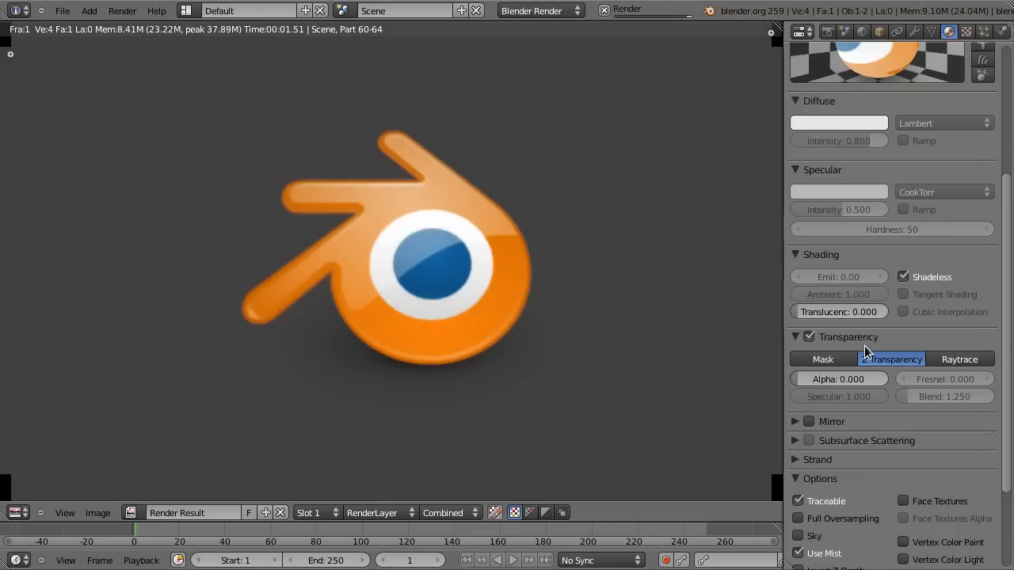
scroll(480, 272, "down", 2)
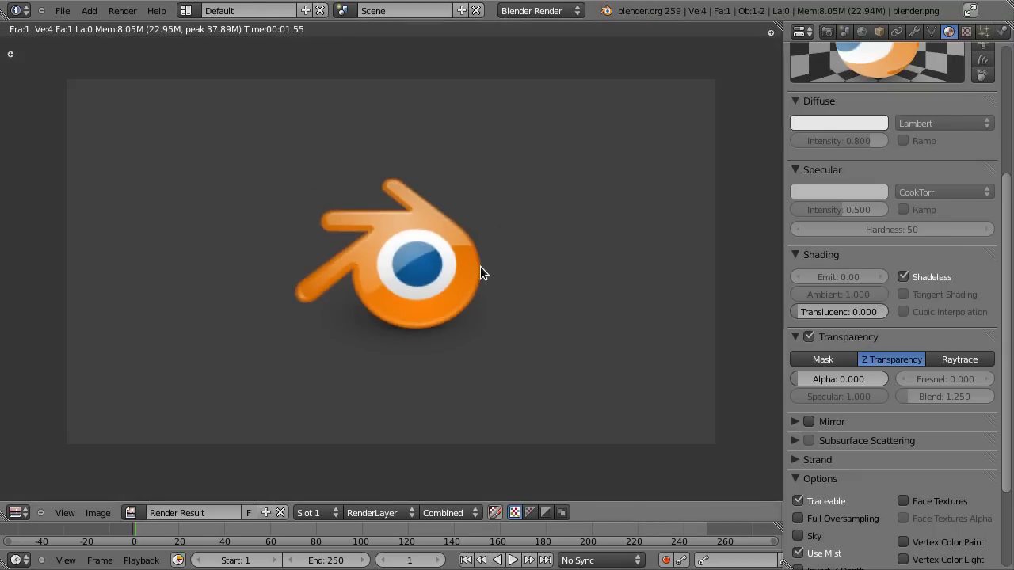
Leave the render, review the Images as Planes import options and cancel, then preview the material on a cube.
scroll(900, 98, "up", 6)
key("Escape")
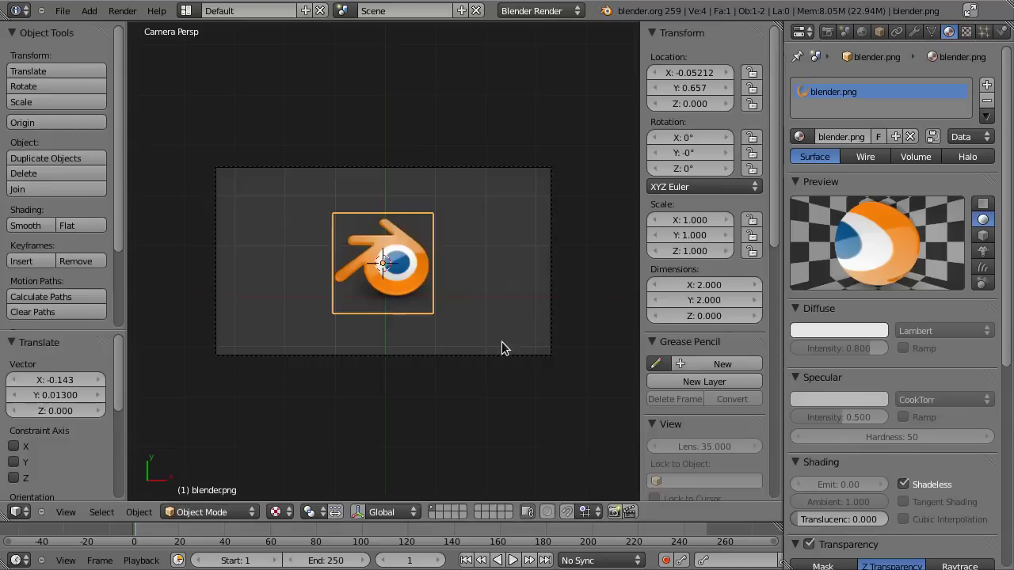
left_click(60, 12)
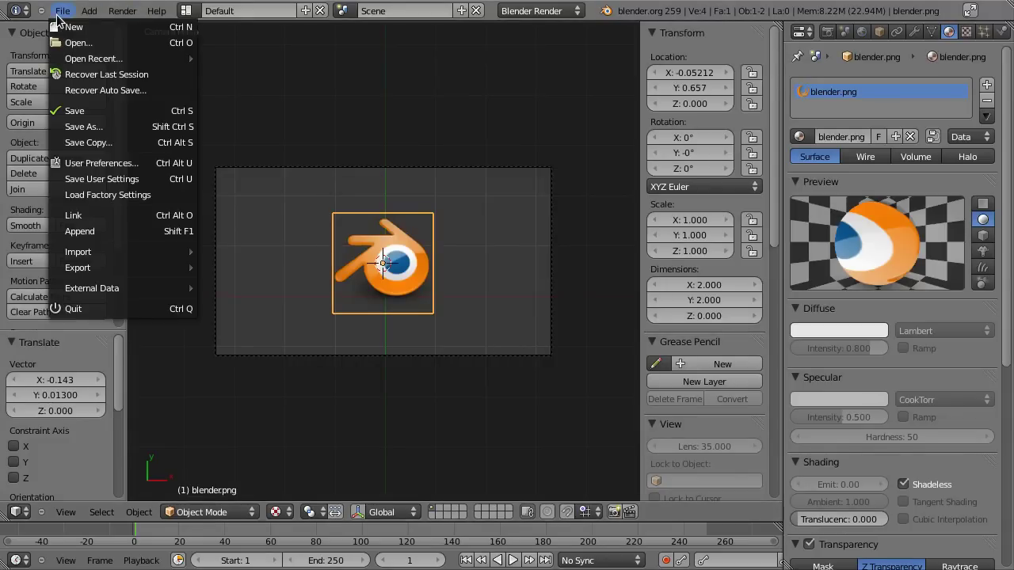
mouse_move(87, 252)
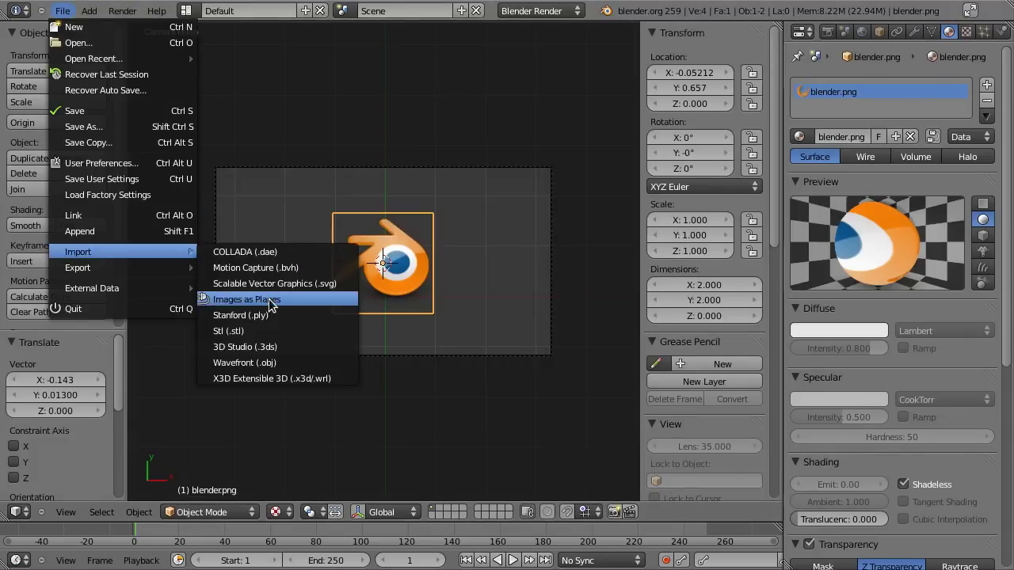
left_click(254, 298)
scroll(47, 523, "down", 9)
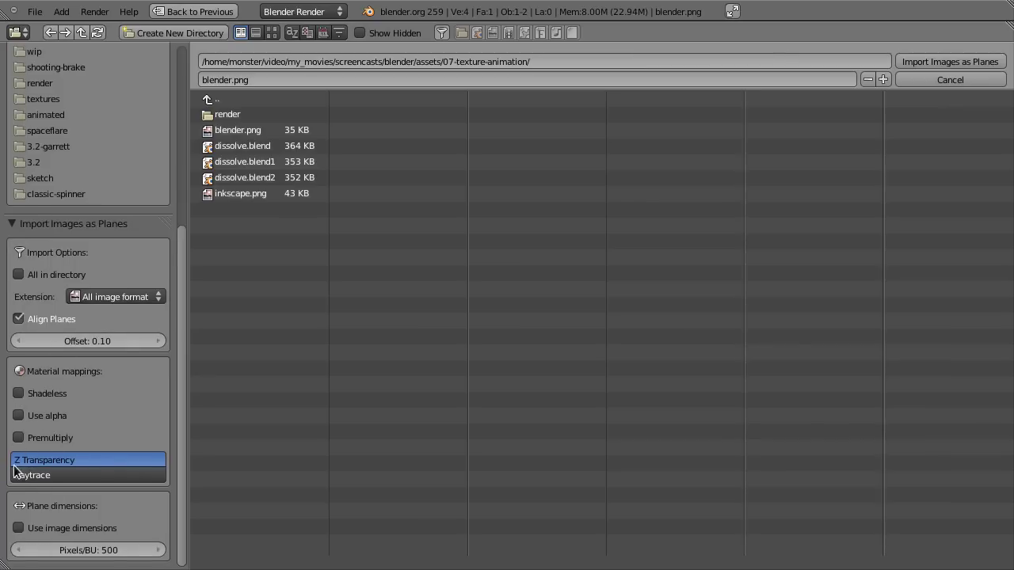
key("Return")
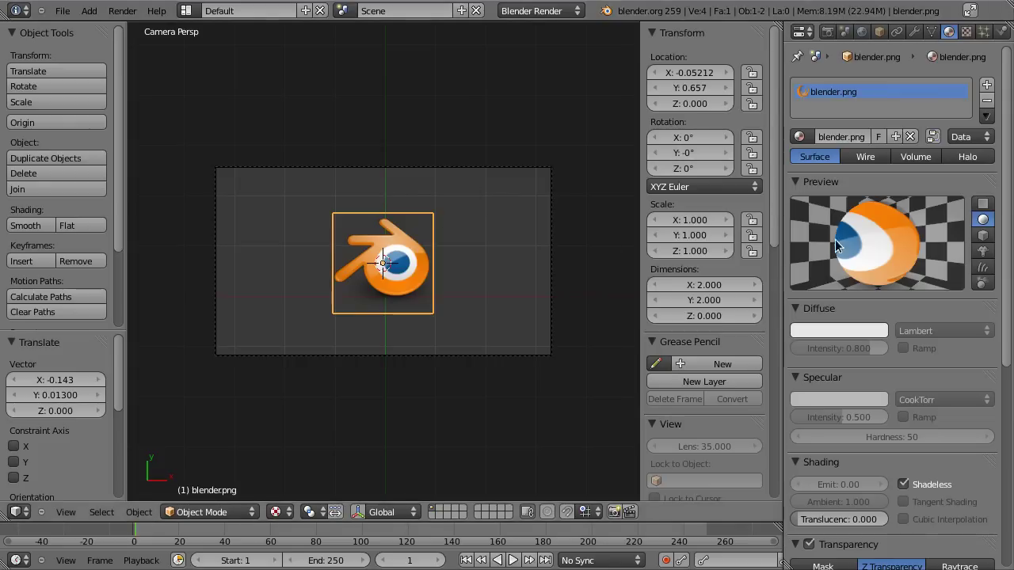
left_click(982, 235)
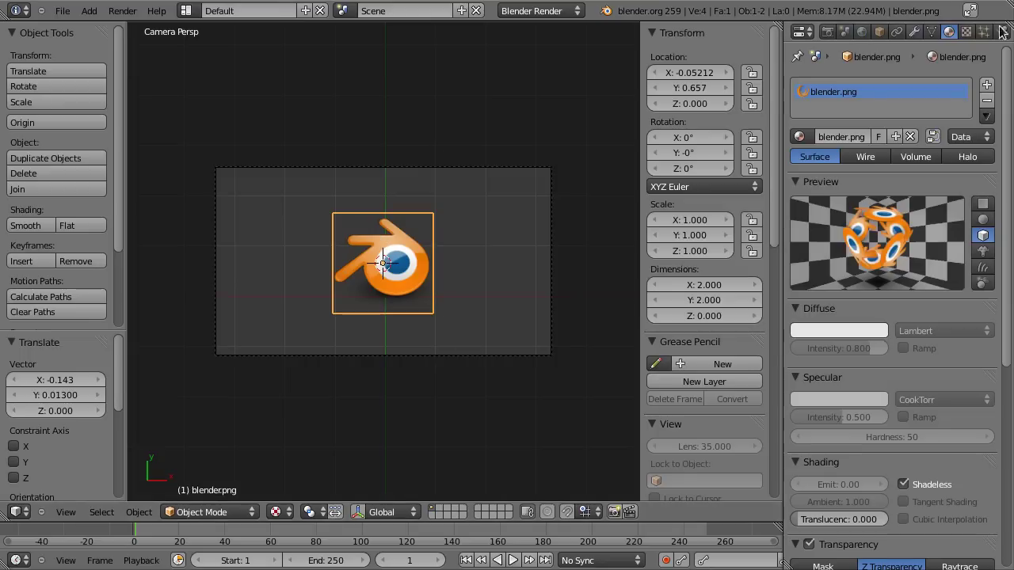
left_click(966, 31)
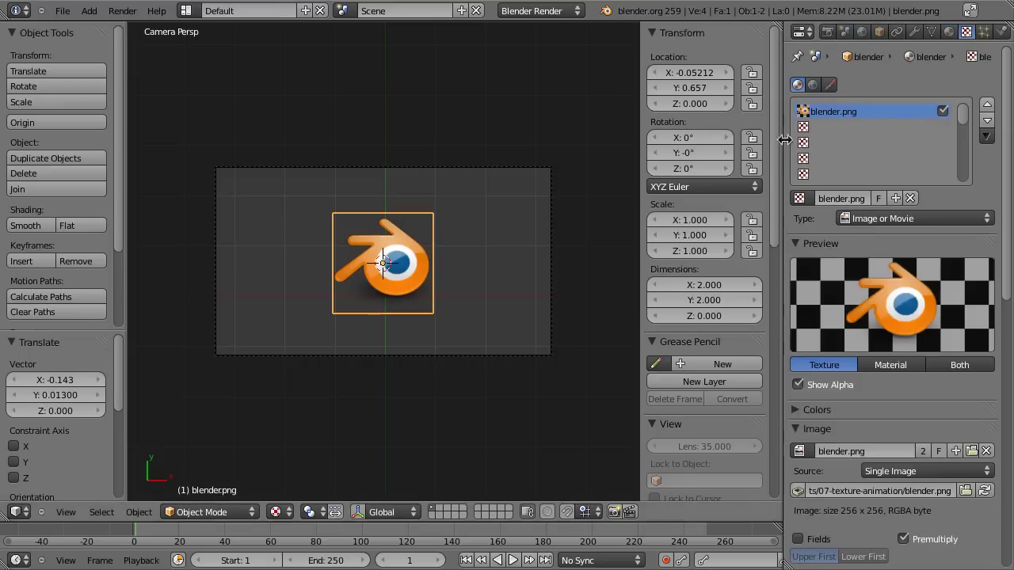
Add a new Image or Movie texture in the second slot, loading inkscape.png from 07-texture-animation.
left_click(829, 123)
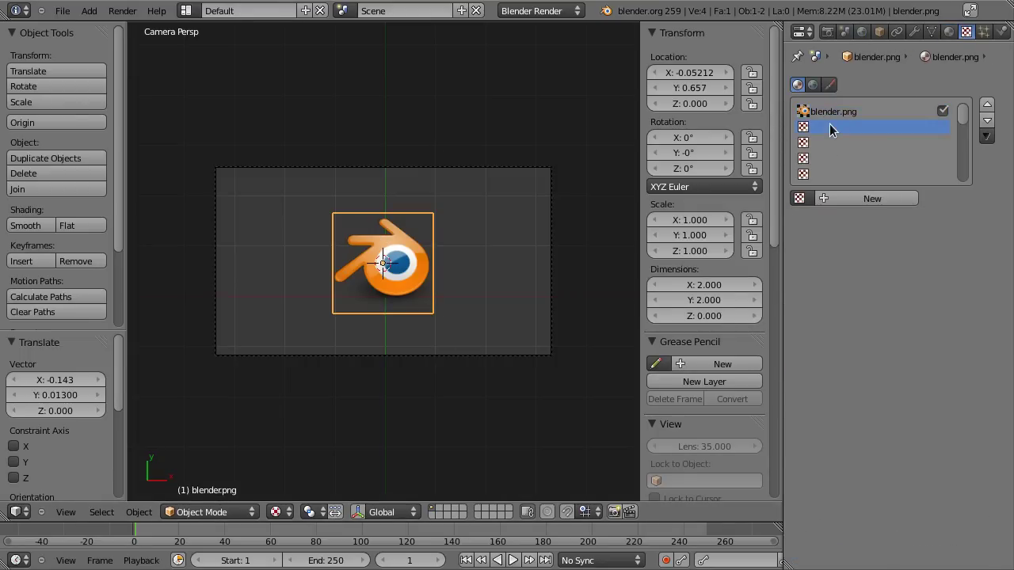
left_click(831, 199)
left_click(870, 218)
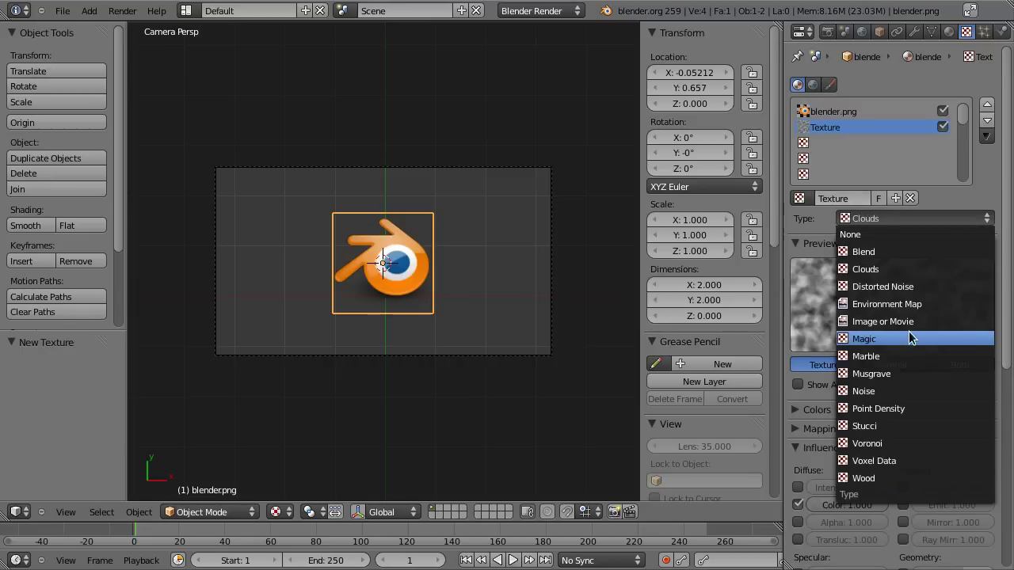
left_click(879, 321)
left_click(953, 450)
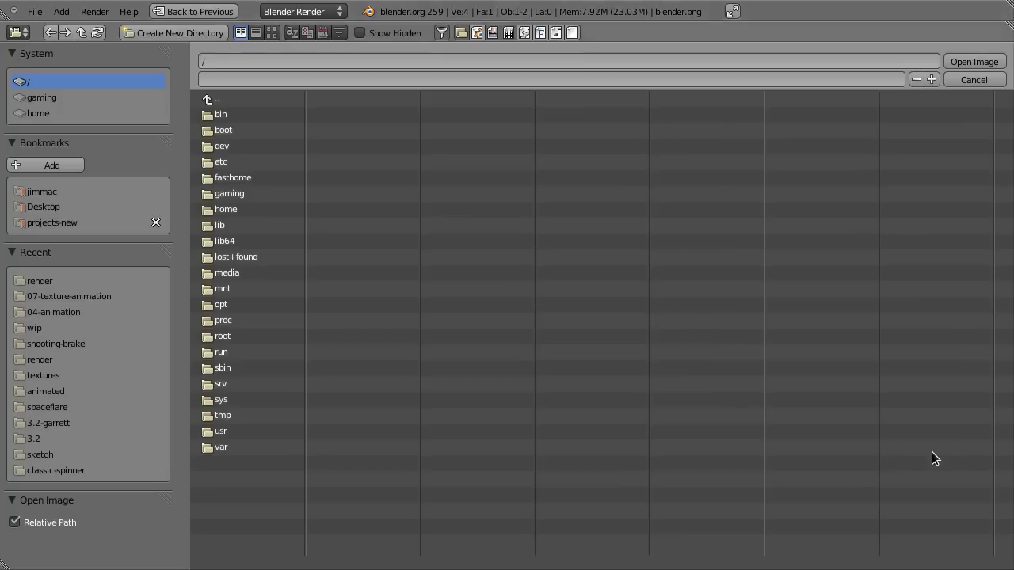
left_click(242, 209)
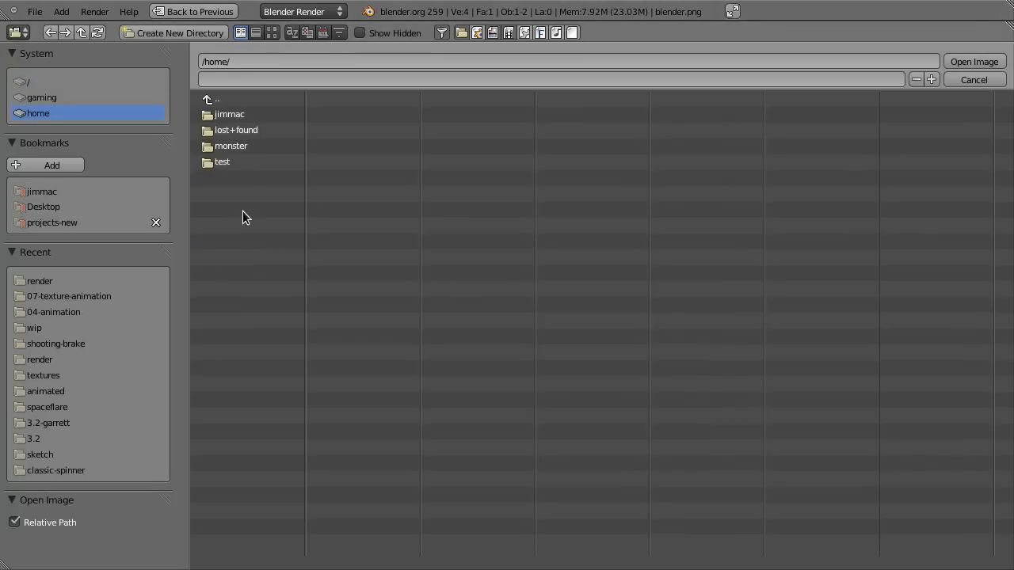
left_click(248, 147)
left_click(236, 162)
left_click(247, 116)
left_click(240, 257)
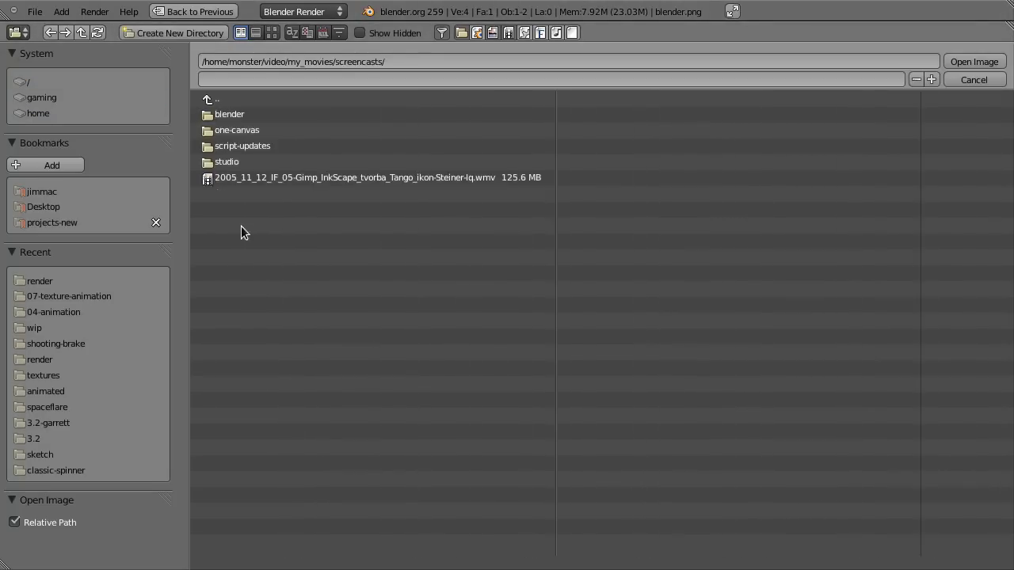
left_click(242, 113)
left_click(236, 115)
left_click(241, 146)
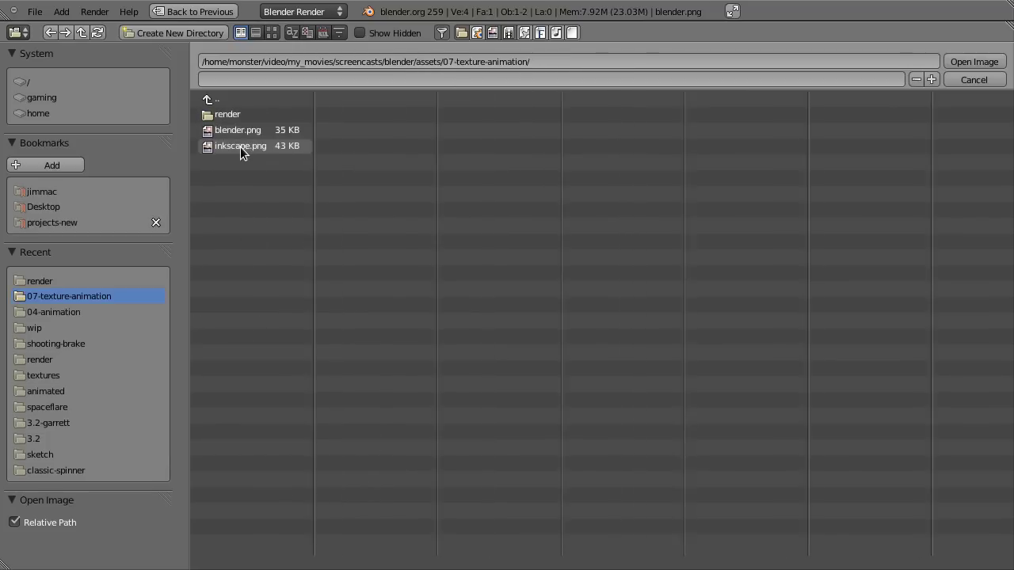
left_click(242, 146)
double_click(243, 145)
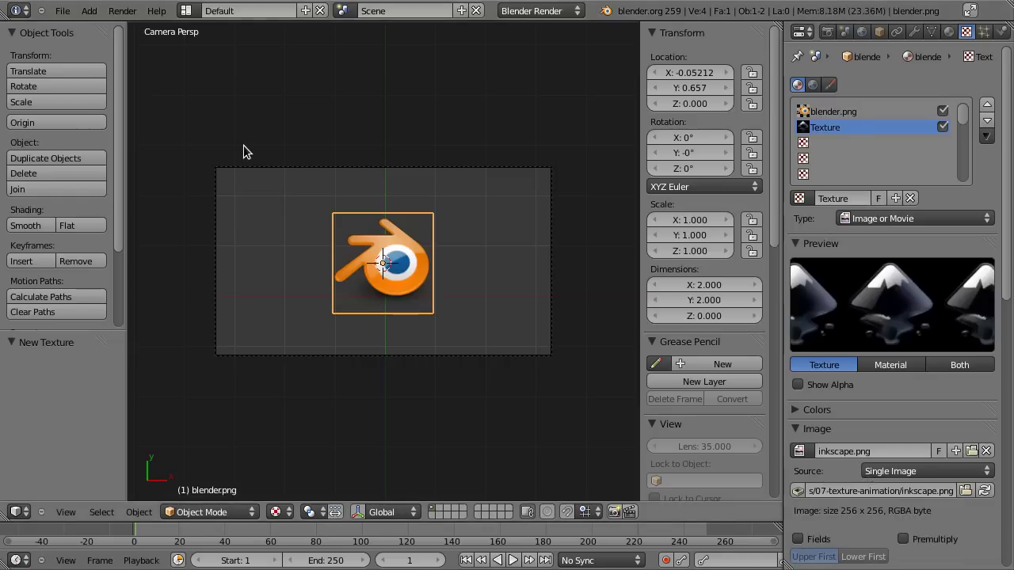
Premultiply inkscape.png, set its extension to Clip, and let it influence Alpha as well as Color.
scroll(869, 240, "down", 10)
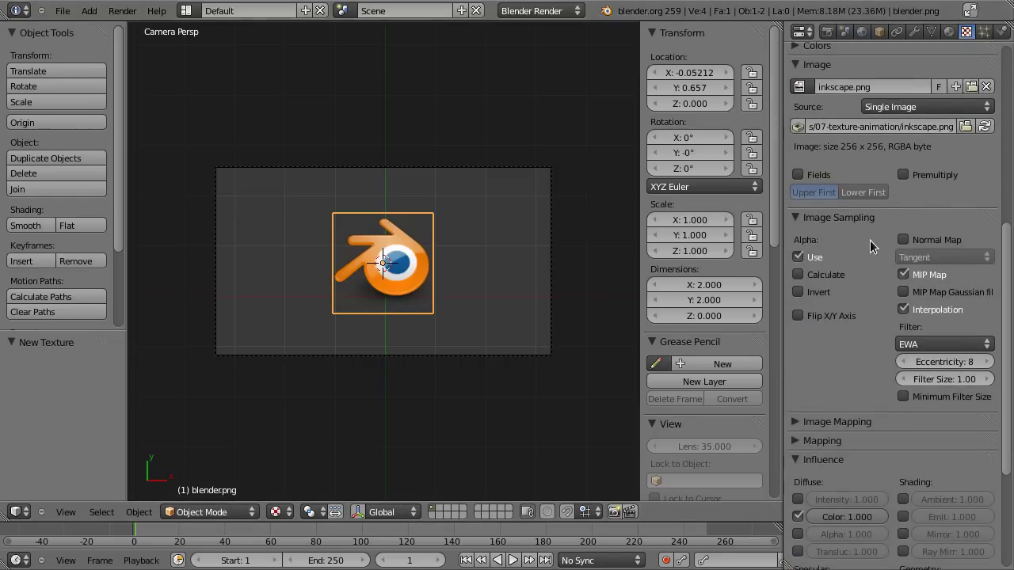
left_click(934, 178)
left_click(835, 428)
scroll(835, 428, "down", 8)
left_click(911, 168)
left_click(911, 141)
left_click(806, 152)
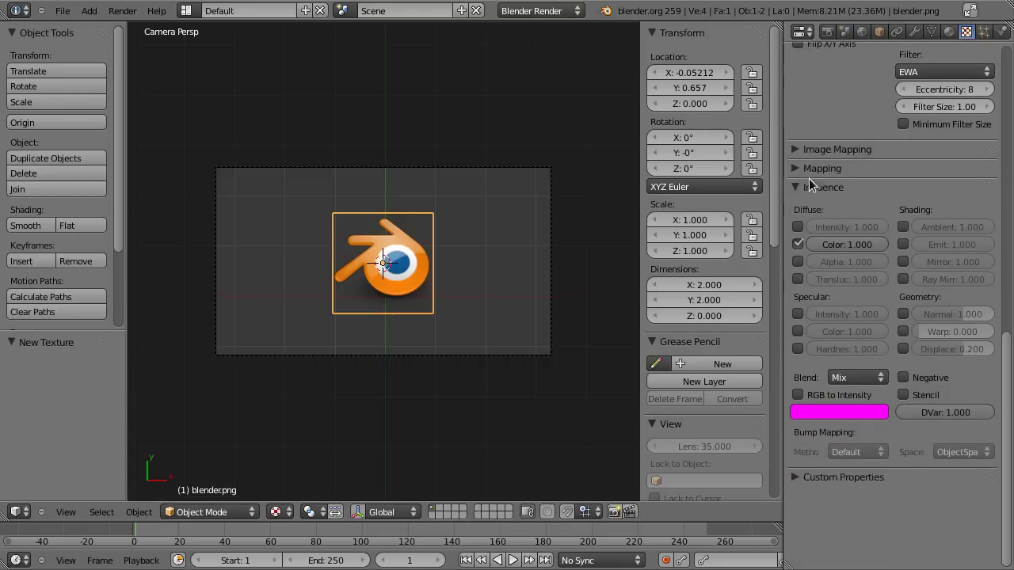
left_click(807, 169)
left_click(807, 169)
left_click(798, 261)
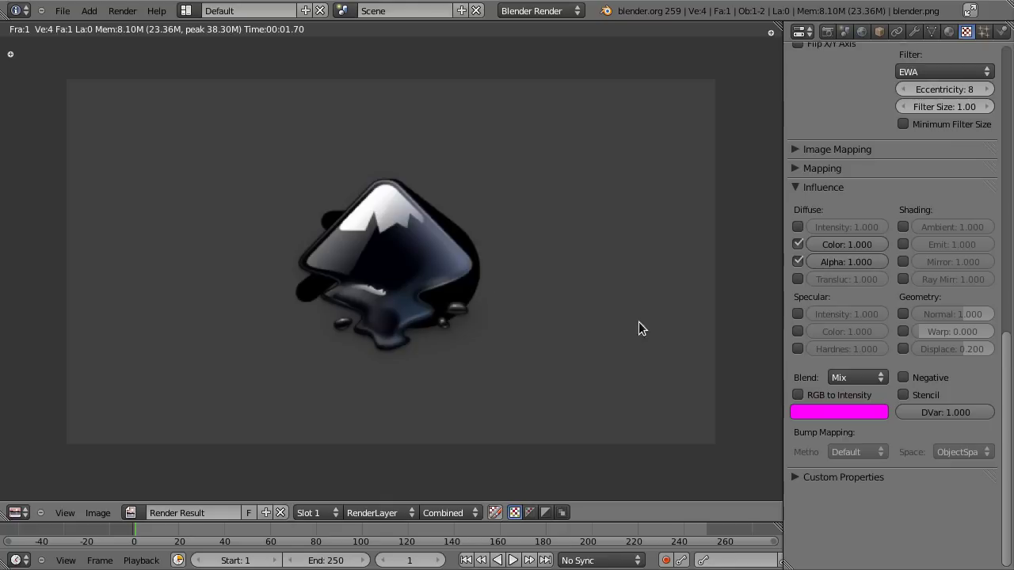
middle_click_drag(425, 138, 436, 111)
scroll(919, 394, "up", 8)
scroll(921, 394, "up", 12)
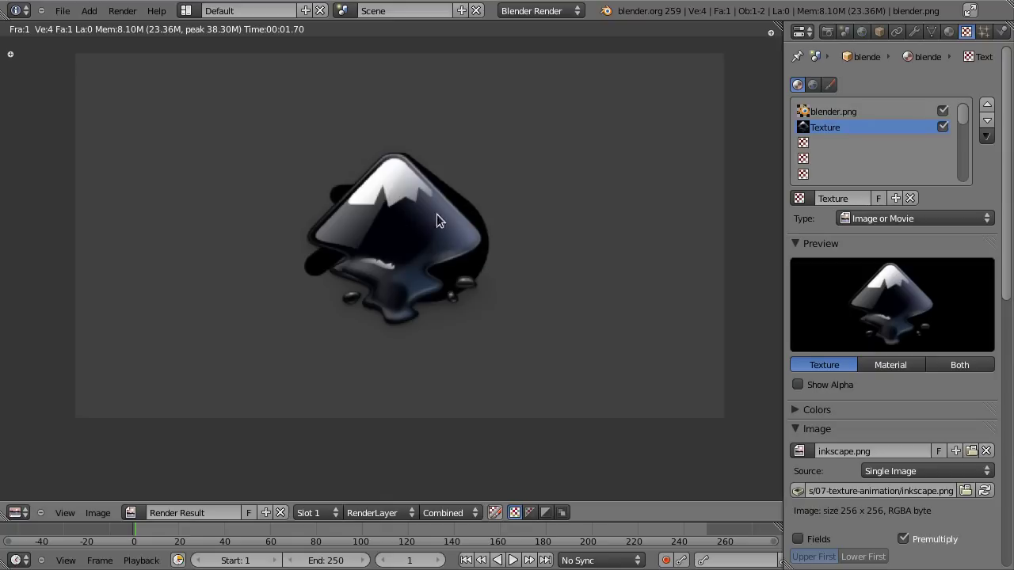
left_click(942, 128)
key("F12")
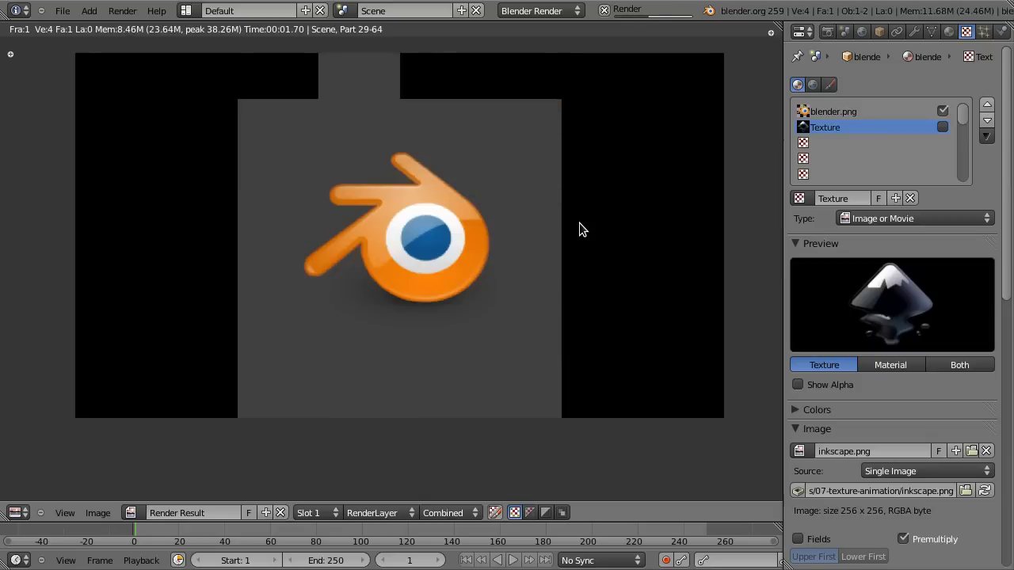
left_click(942, 126)
left_click(941, 111)
key("F12")
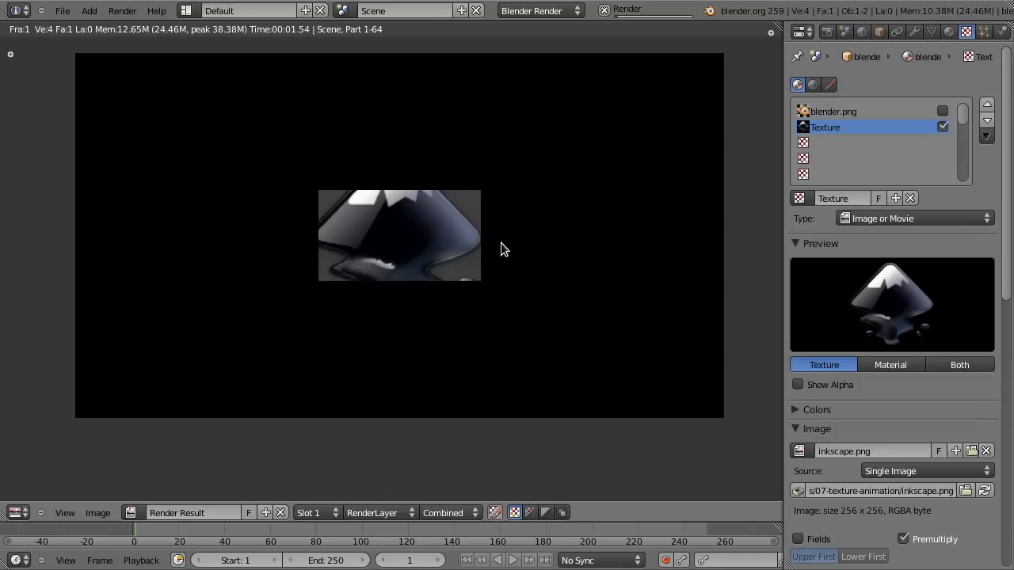
left_click(943, 111)
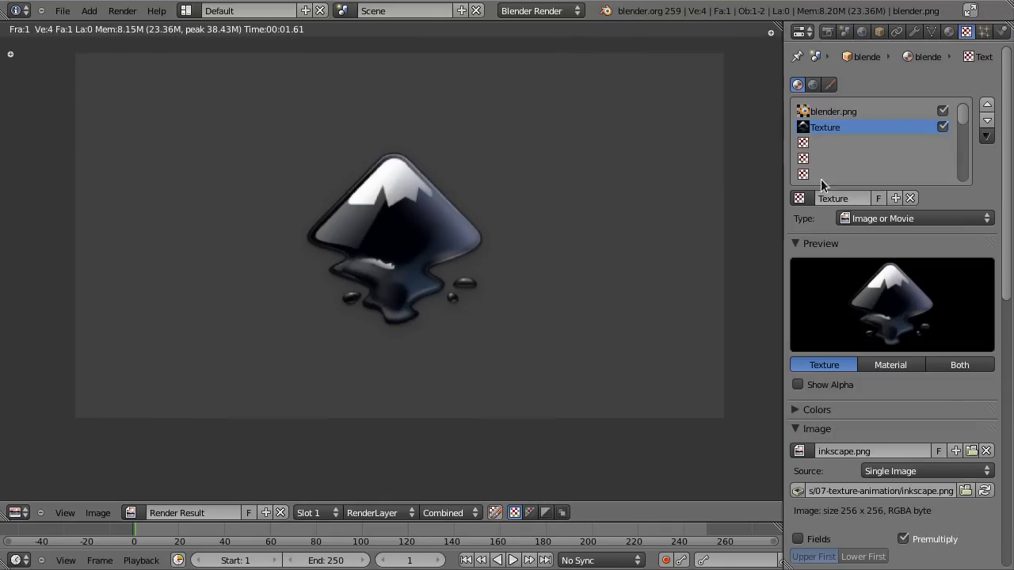
key("Escape")
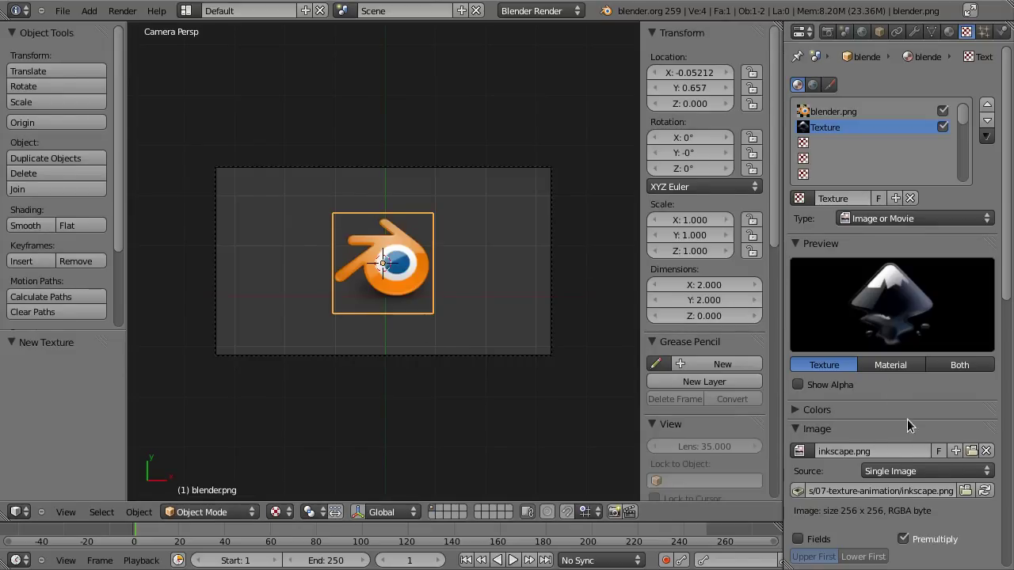
scroll(907, 422, "down", 15)
scroll(869, 337, "down", 1)
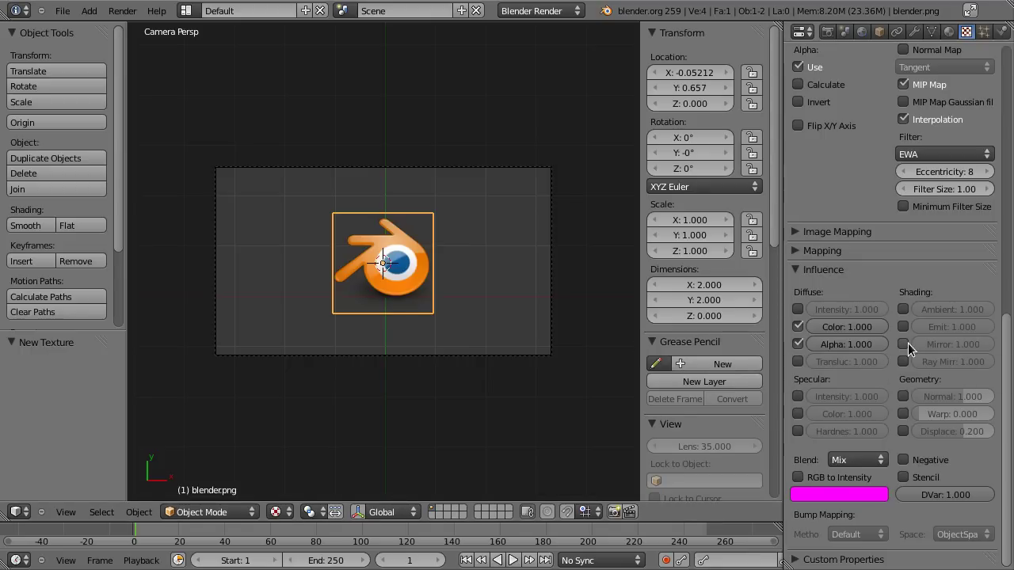
scroll(868, 72, "up", 10)
scroll(902, 158, "up", 6)
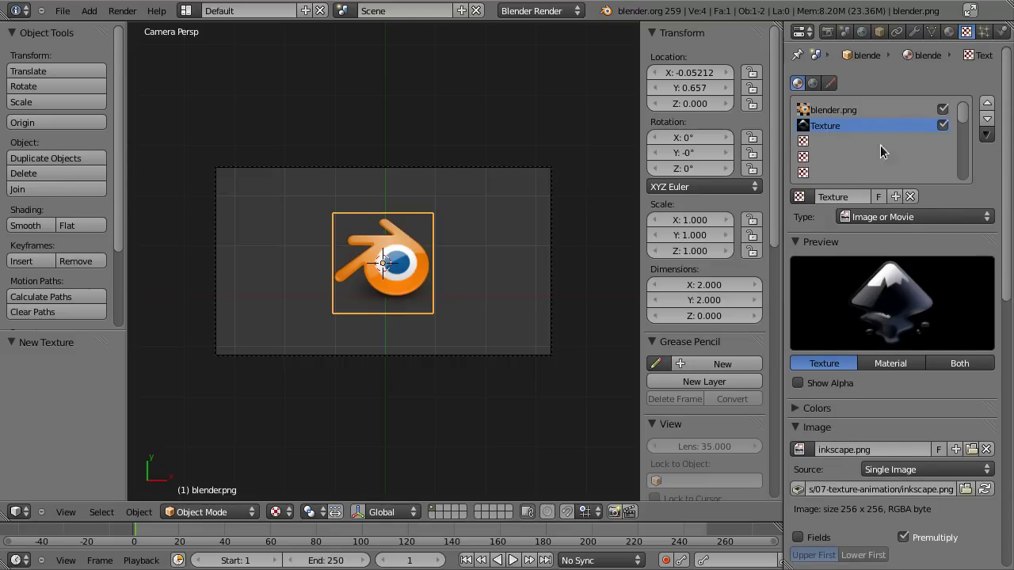
scroll(878, 408, "down", 15)
scroll(839, 285, "down", 1)
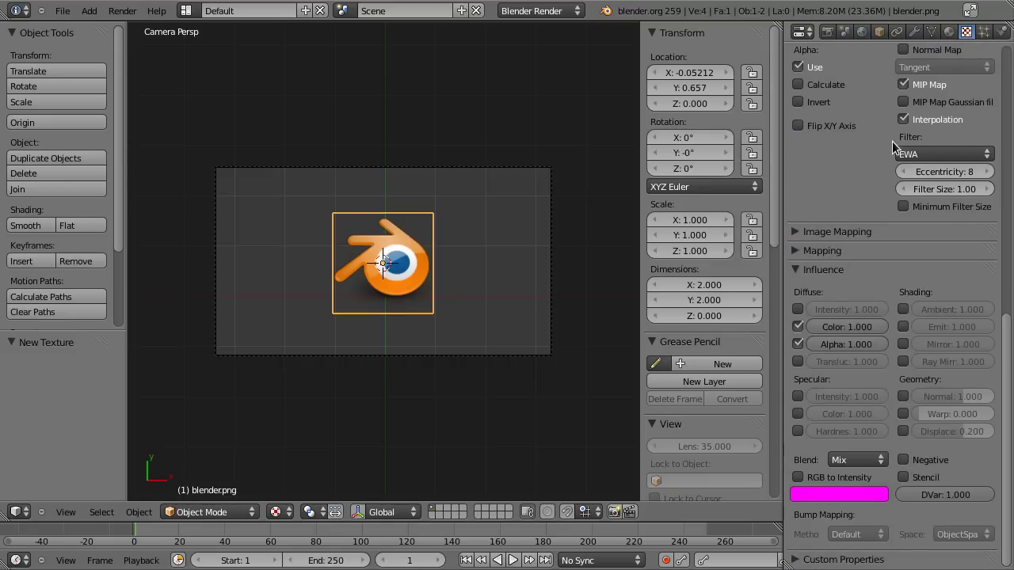
scroll(892, 141, "up", 12)
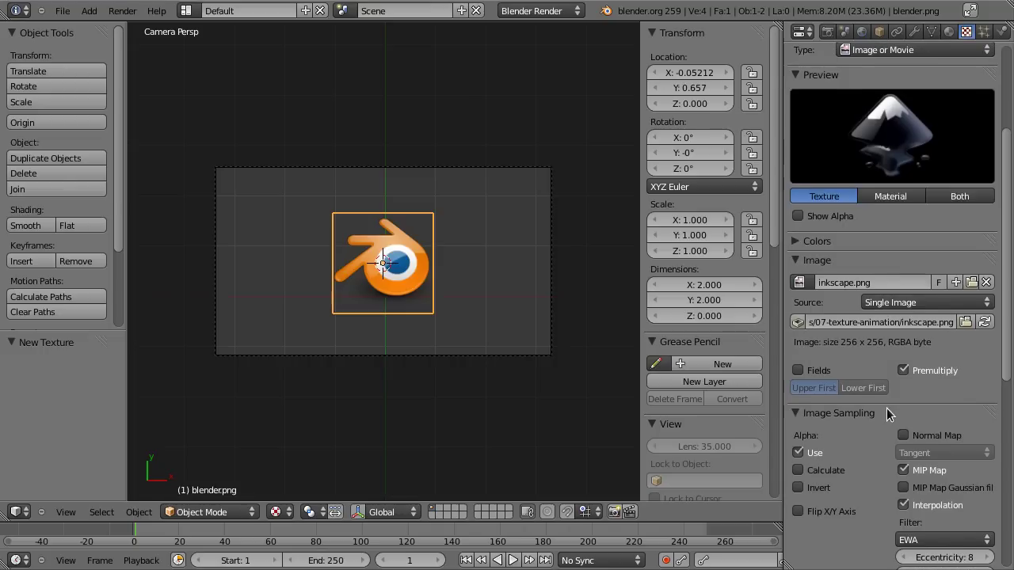
scroll(843, 403, "down", 10)
scroll(843, 404, "down", 2)
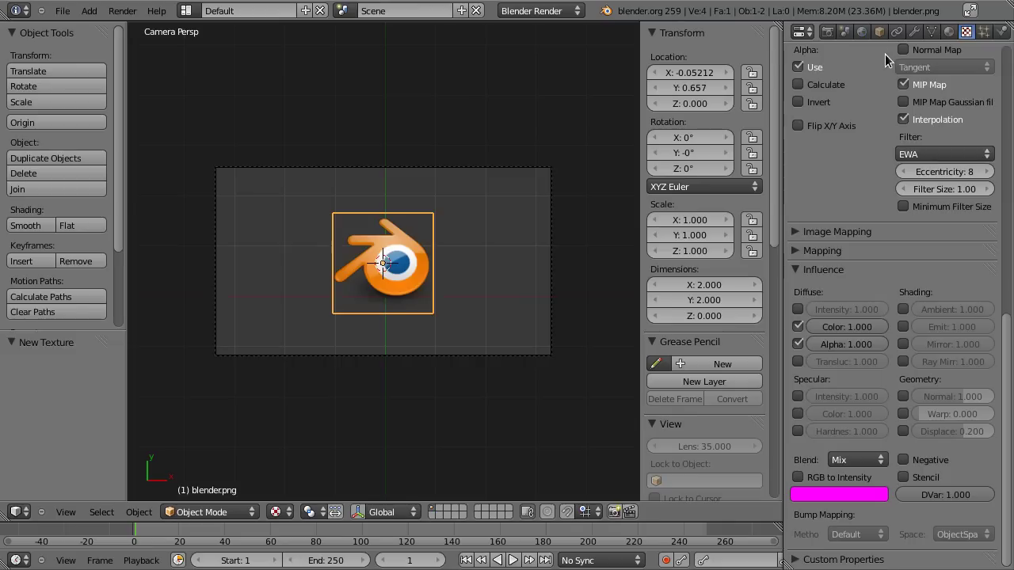
scroll(879, 64, "up", 8)
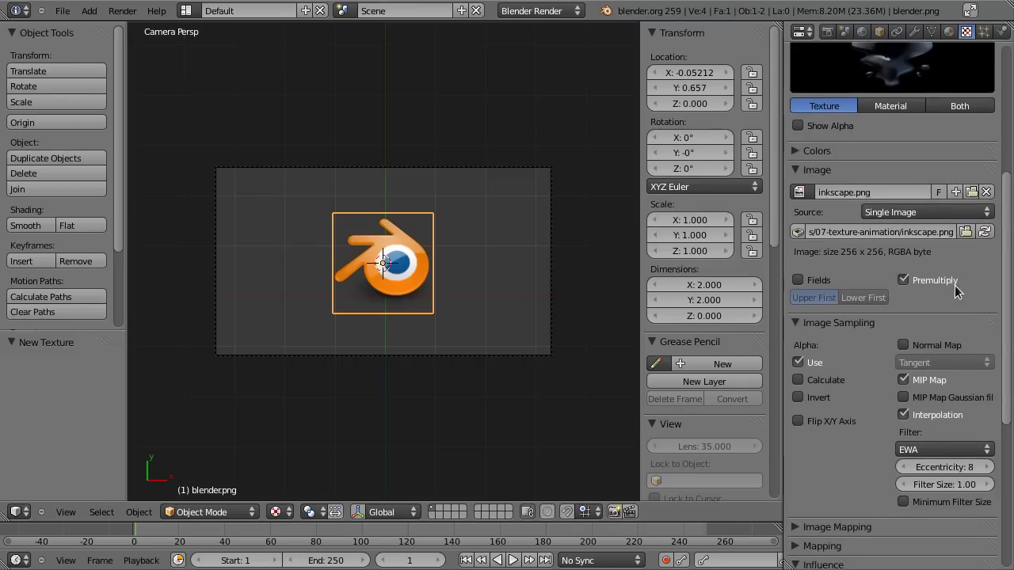
scroll(952, 293, "down", 7)
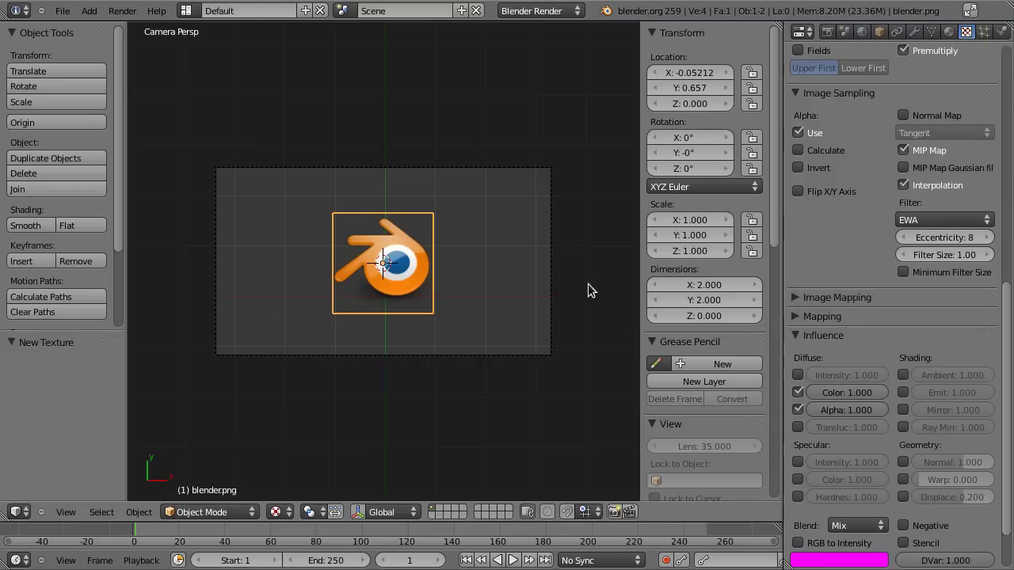
scroll(839, 268, "up", 9)
scroll(839, 268, "down", 10)
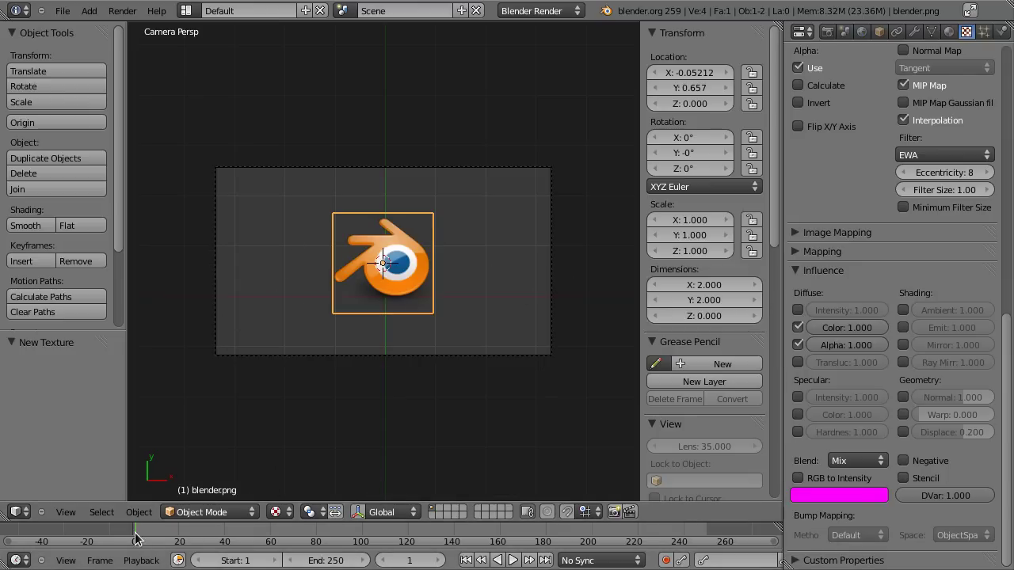
Set the frame rate to 25 fps and the end frame to 75, then move to frame 25.
left_click(203, 538)
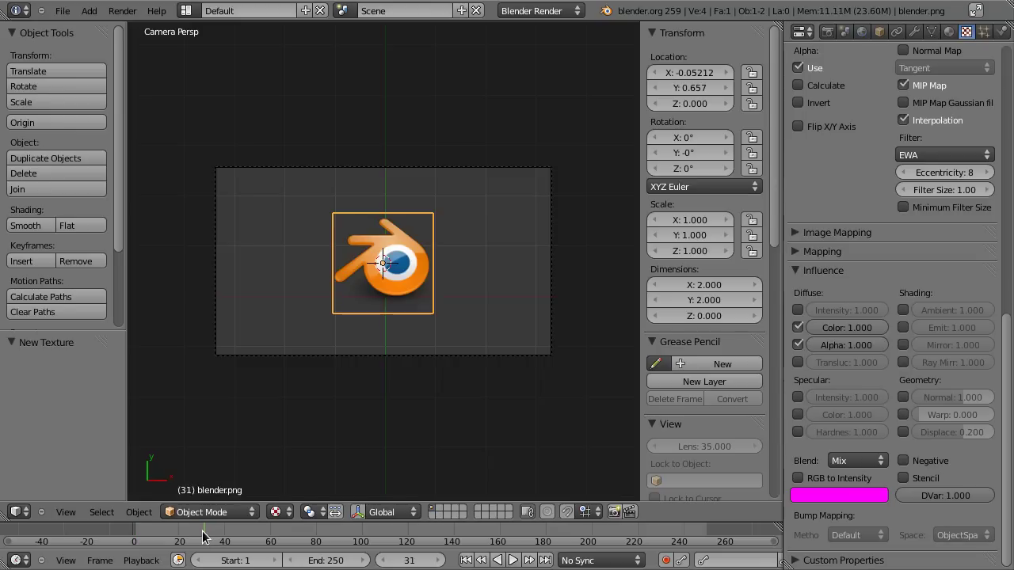
left_click_drag(201, 531, 345, 539)
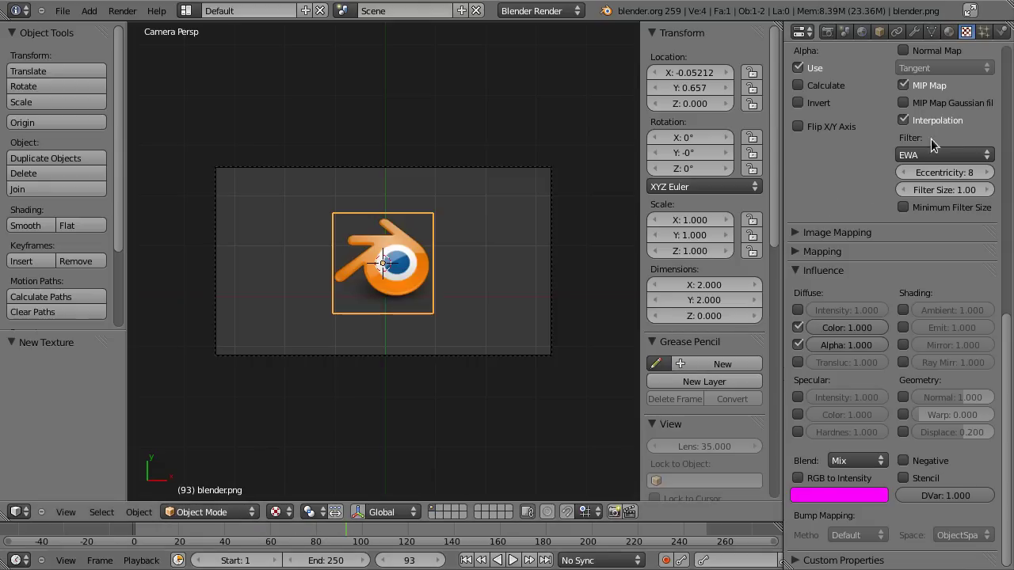
scroll(836, 391, "up", 10)
left_click(827, 32)
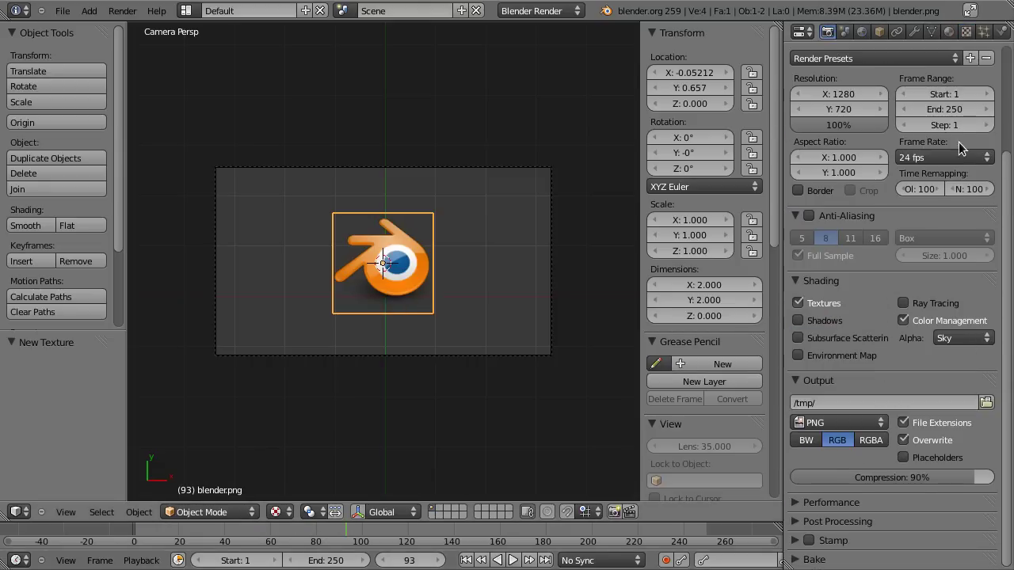
left_click(955, 162)
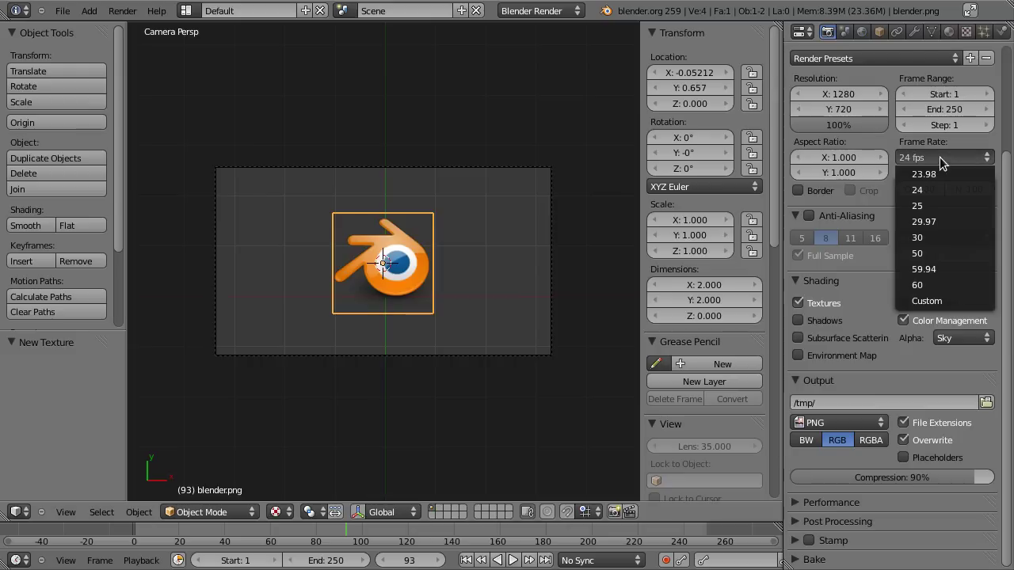
left_click(942, 219)
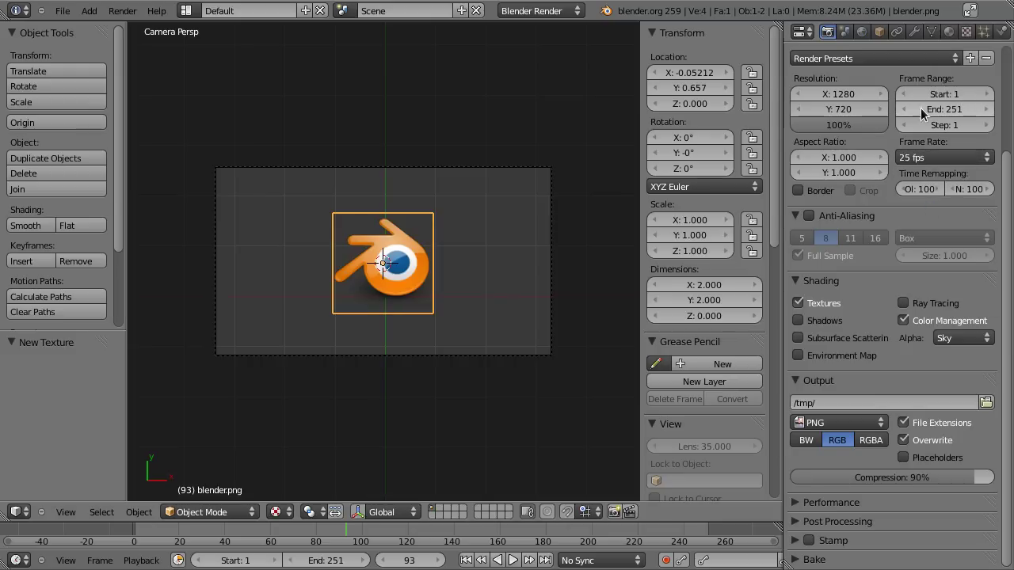
left_click(949, 109)
type("75")
key("Return")
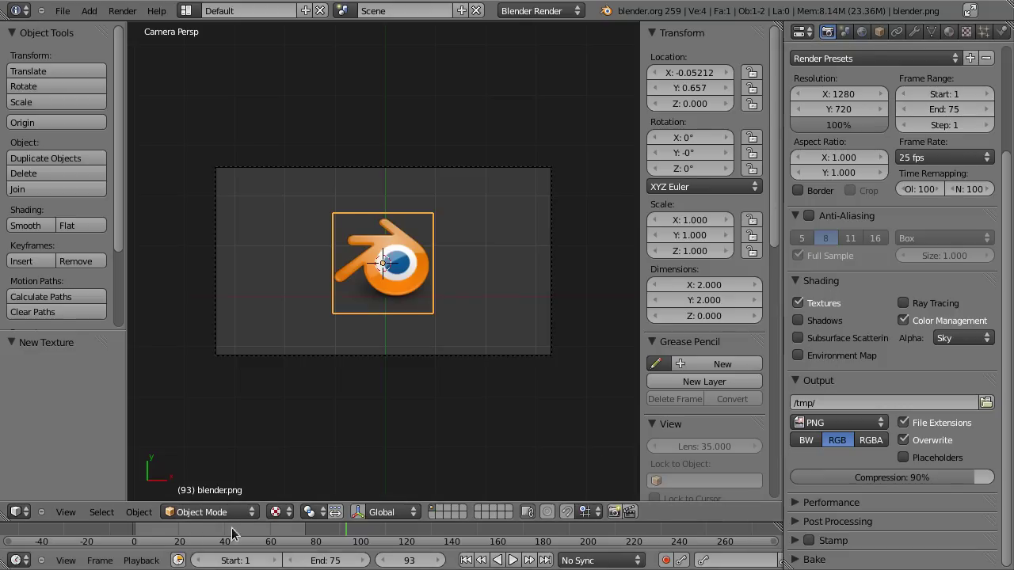
left_click_drag(182, 538, 190, 539)
scroll(906, 110, "up", 5)
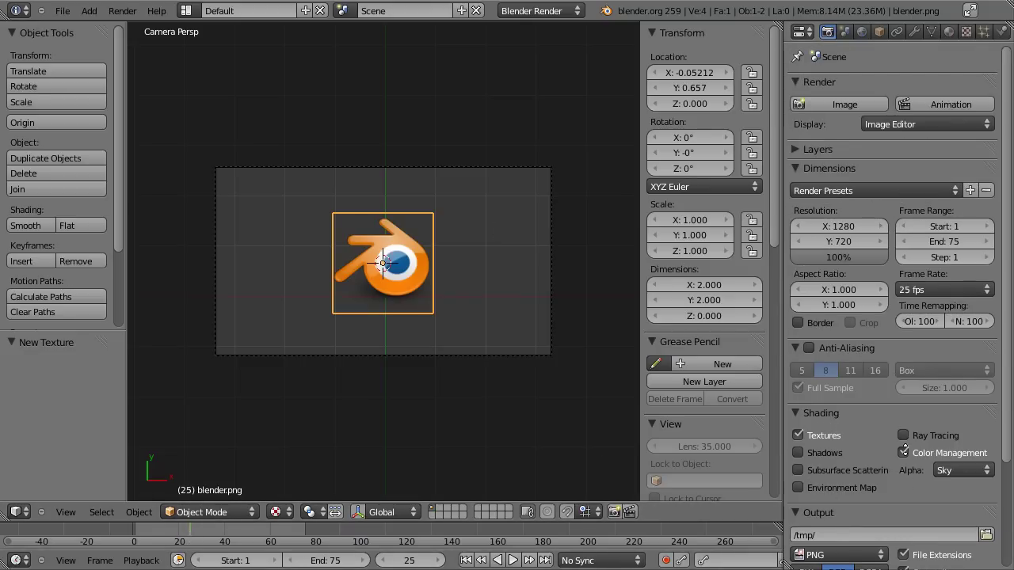
On frame 25, lower inkscape.png's Color and Alpha influence to 0.000 and insert keyframes for both.
left_click(966, 32)
scroll(867, 77, "up", 6)
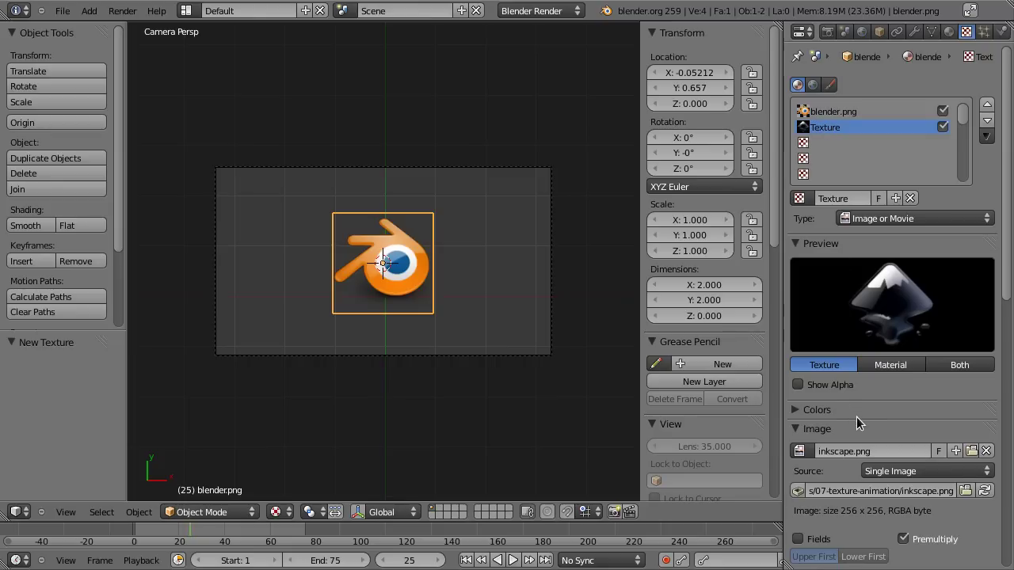
scroll(856, 417, "down", 8)
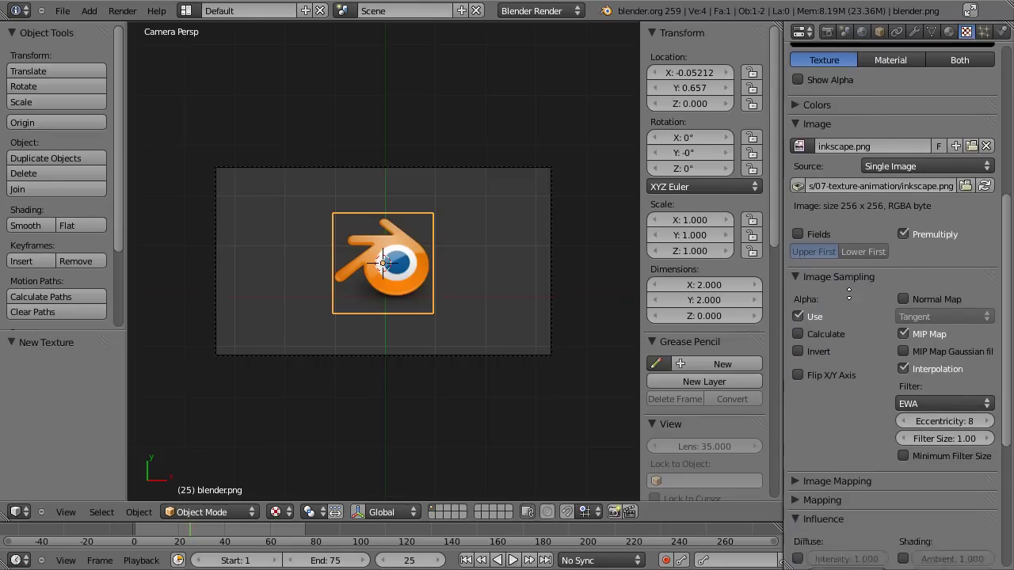
scroll(860, 204, "down", 6)
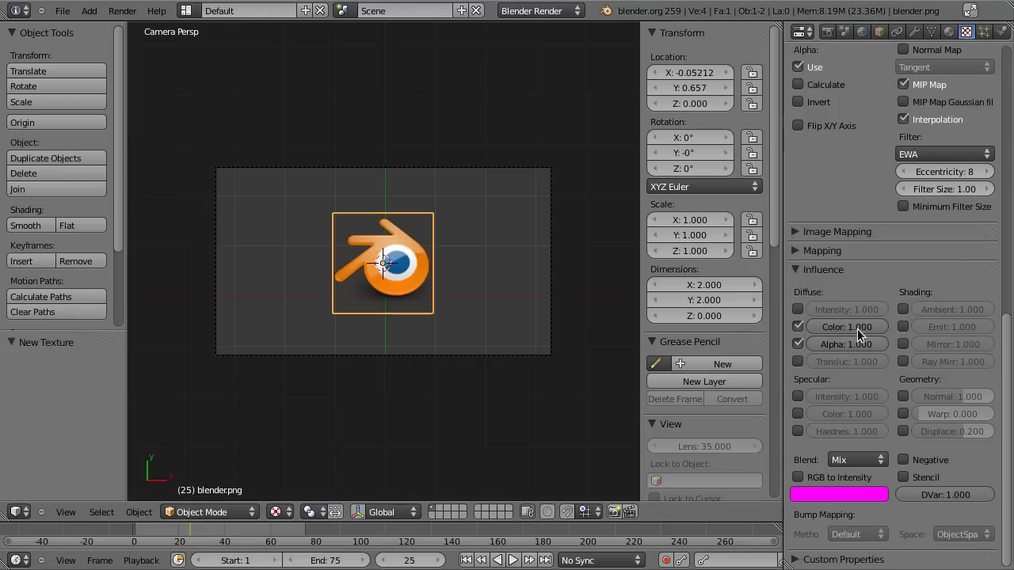
left_click_drag(870, 329, 792, 329)
left_click_drag(870, 347, 680, 343)
left_click(836, 345)
type("0")
key("Return")
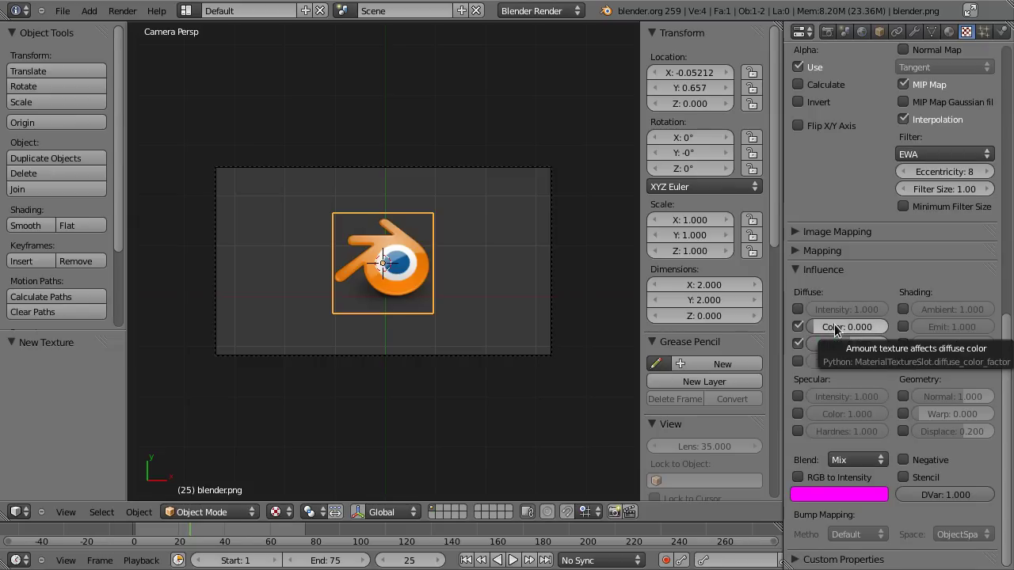
key("i")
key("i")
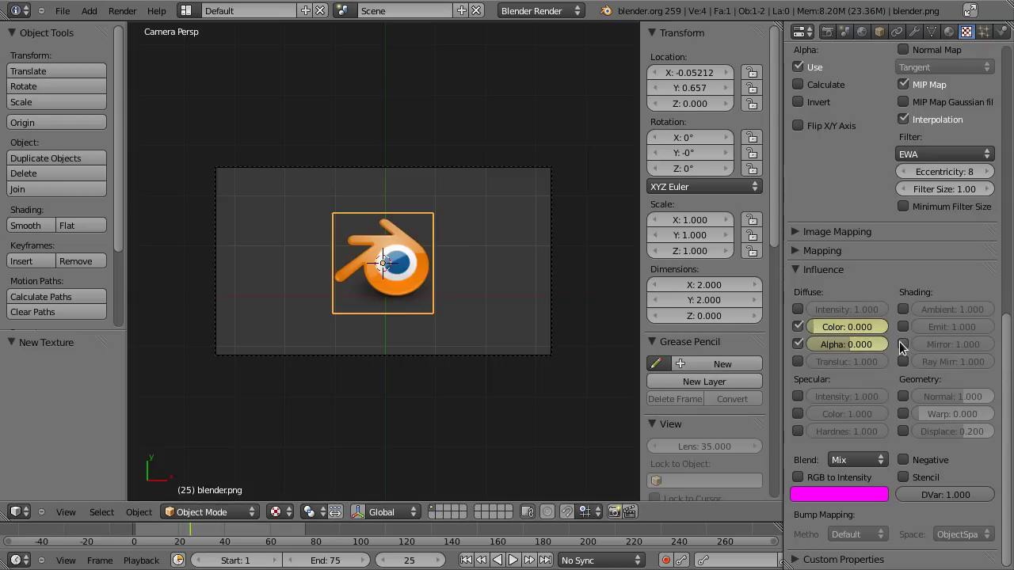
scroll(891, 281, "up", 20)
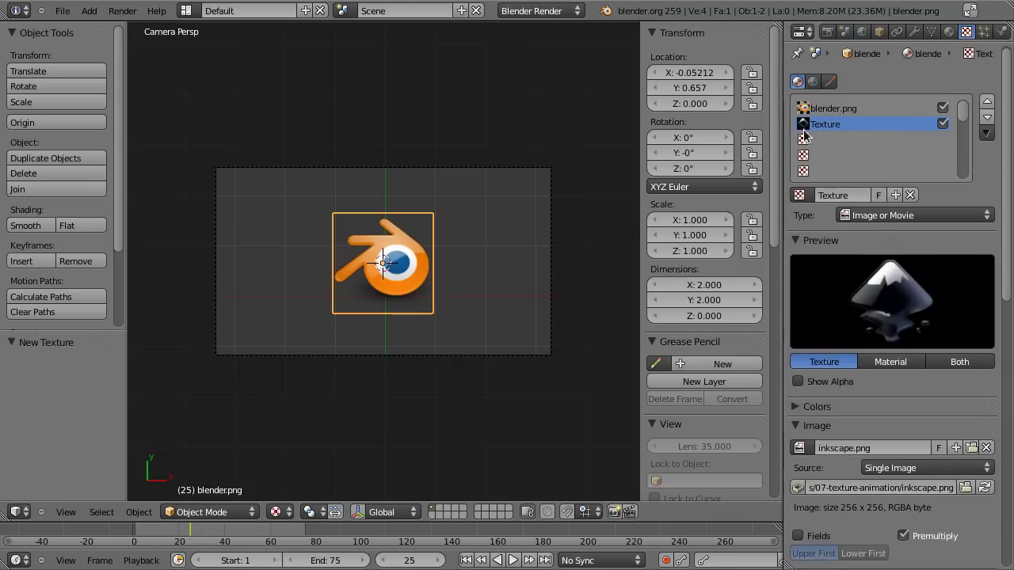
Rename the two textures 'inkscape' and 'blender'.
left_click(833, 195)
type("inkscap")
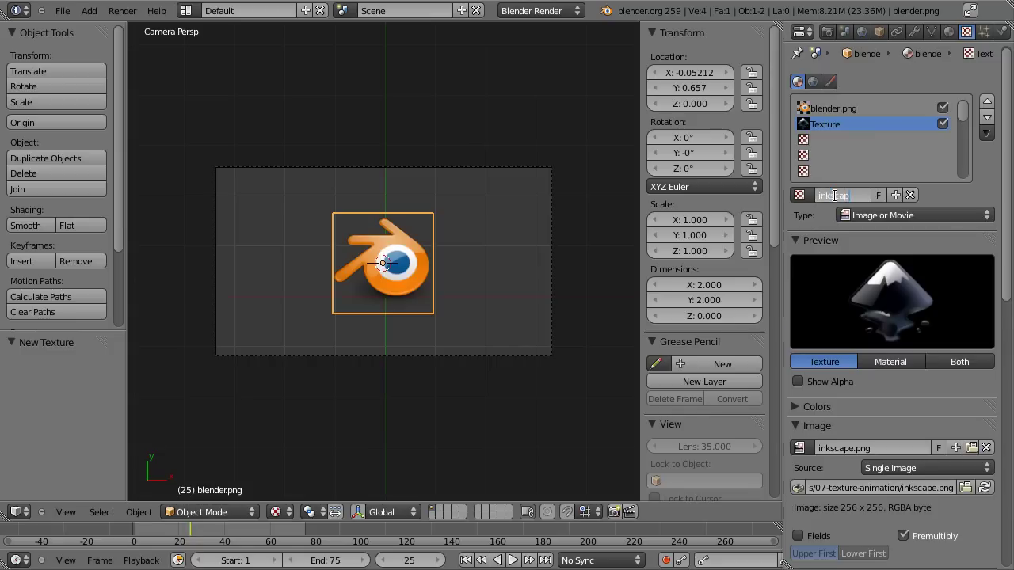
type("e")
key("Return")
left_click(833, 108)
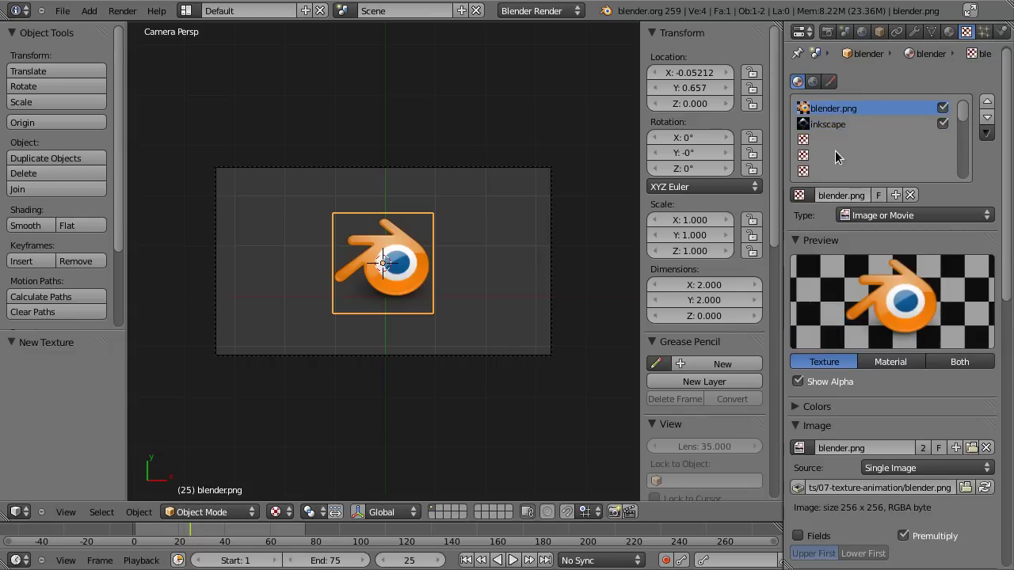
double_click(852, 199)
type("blender")
key("Return")
Keyframe blender's Color and Alpha influence at 1 on frame 25 and at 0 on frame 50.
scroll(908, 224, "down", 4)
scroll(908, 224, "down", 13)
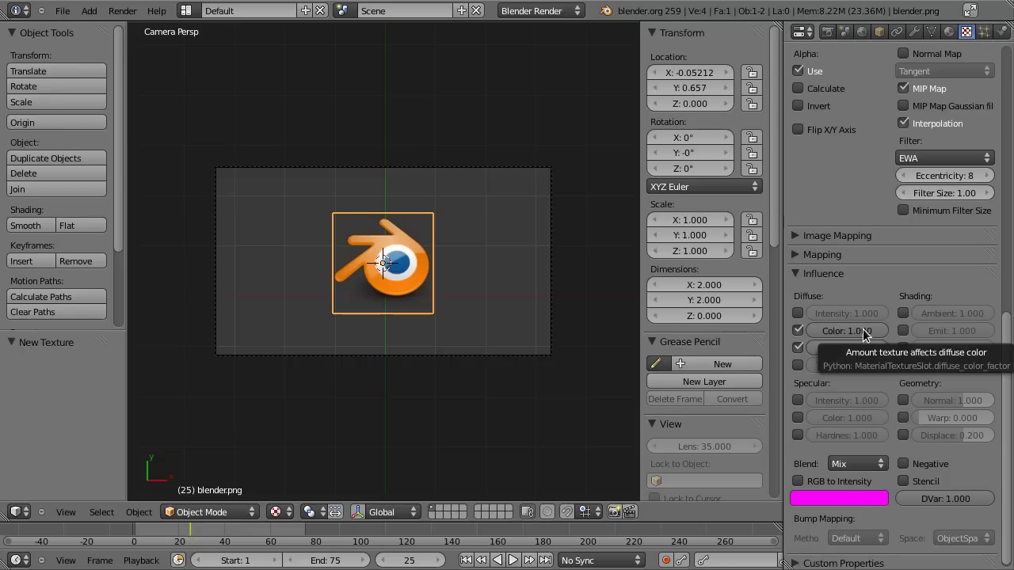
key("i")
key("i")
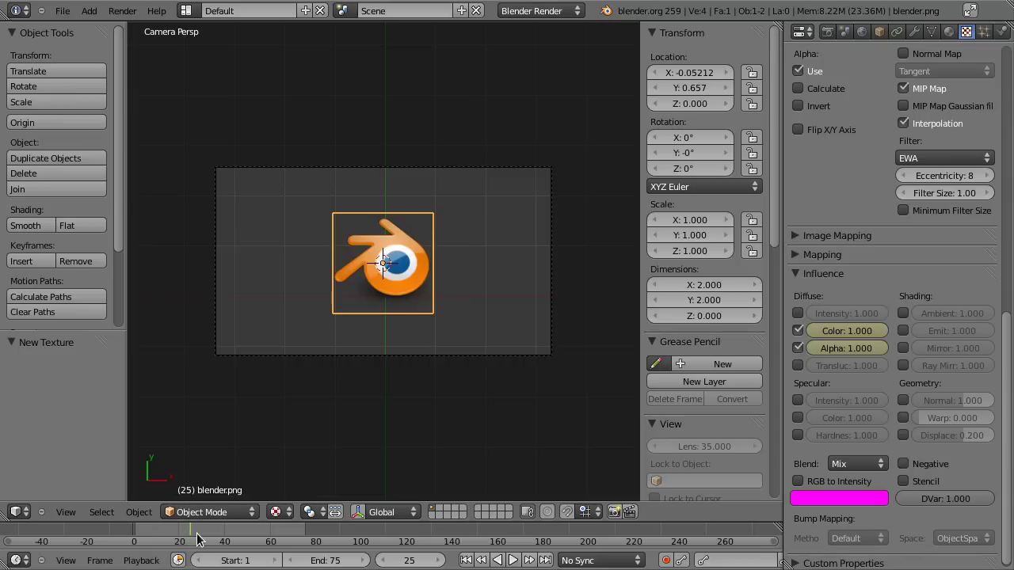
left_click_drag(193, 536, 247, 537)
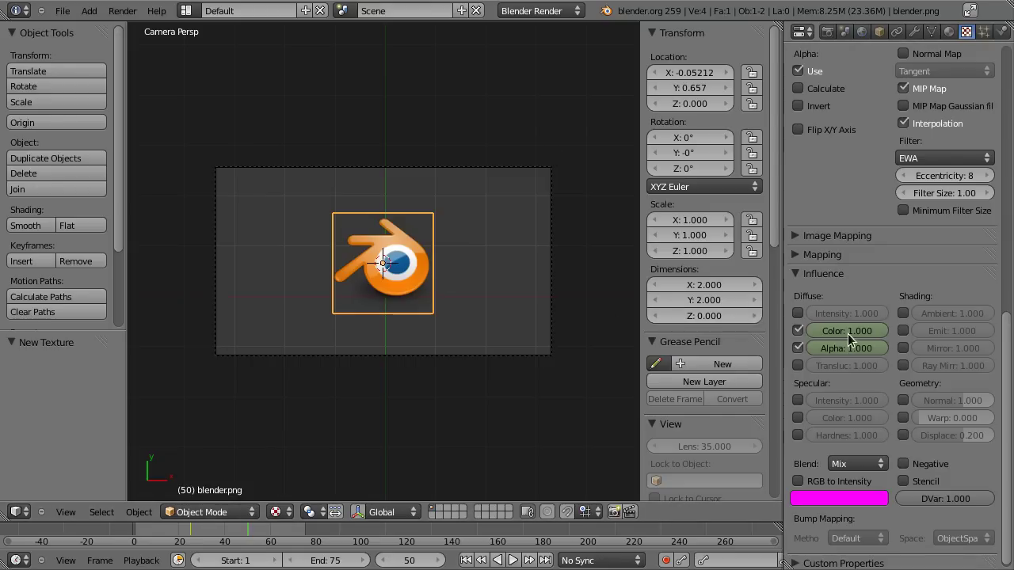
type("0")
key("Tab")
type("0")
key("Return")
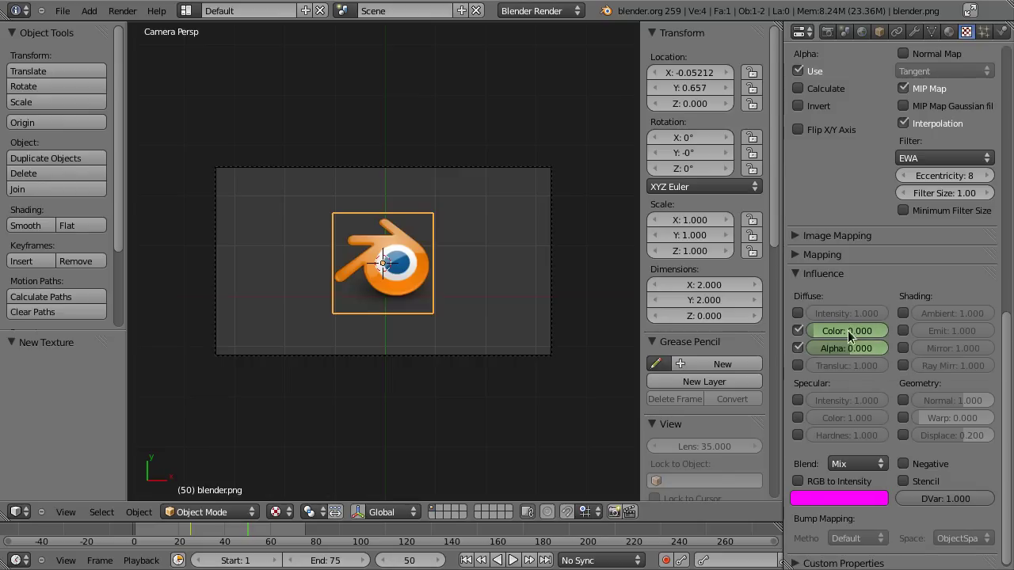
key("i")
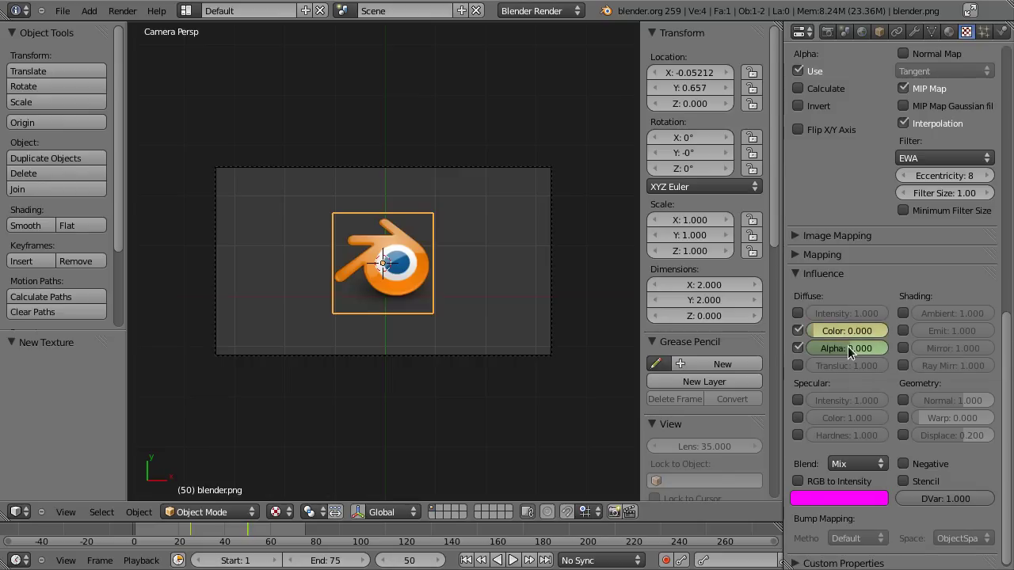
key("i")
Set inkscape's Color and Alpha influence to 1 on frame 50 and keyframe them.
middle_click_drag(862, 70, 848, 416)
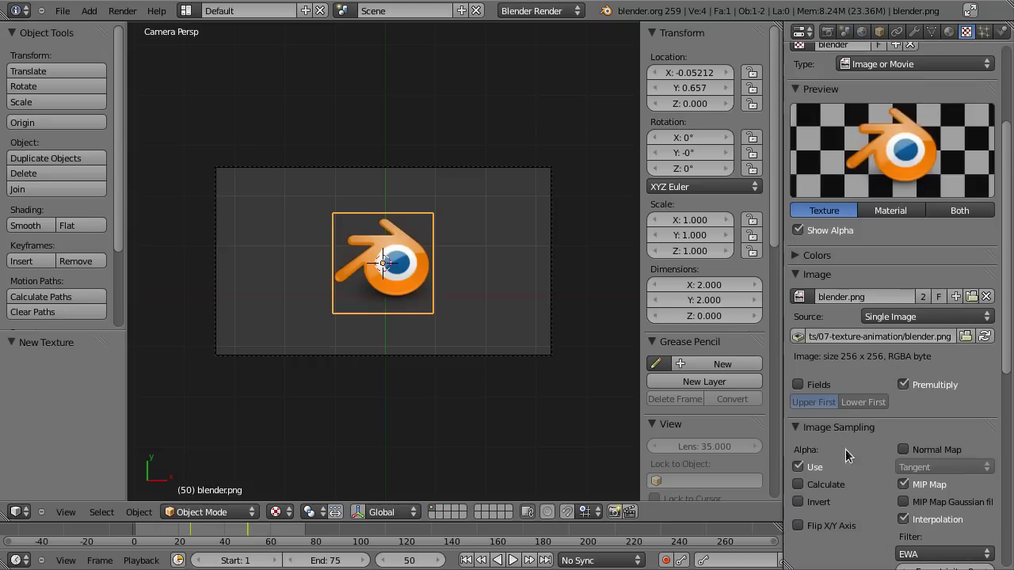
scroll(889, 159, "up", 5)
left_click(842, 128)
scroll(874, 317, "down", 12)
middle_click_drag(874, 362, 865, 171)
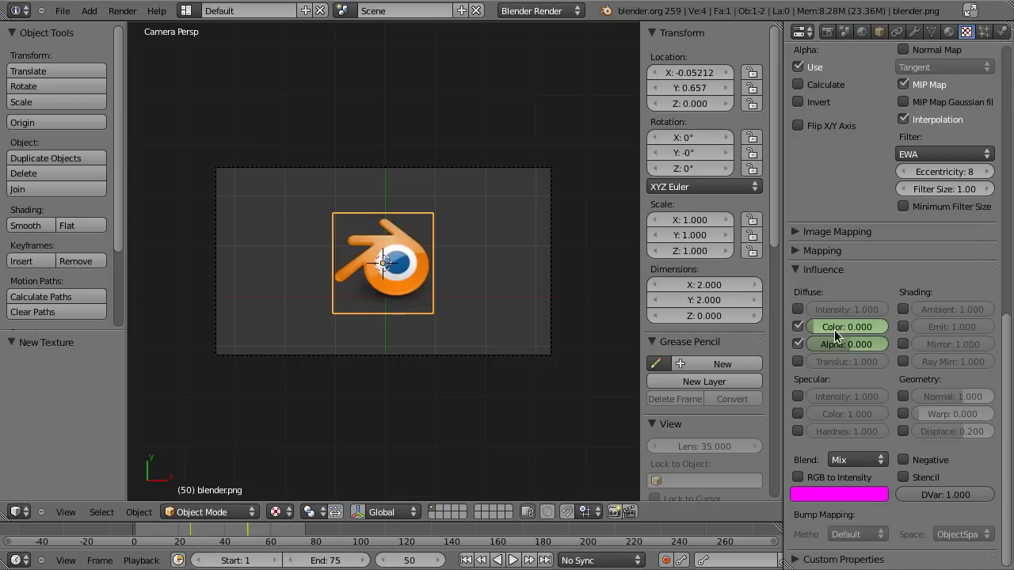
left_click_drag(834, 330, 841, 330)
left_click(838, 330)
type("1")
key("Tab")
type("1")
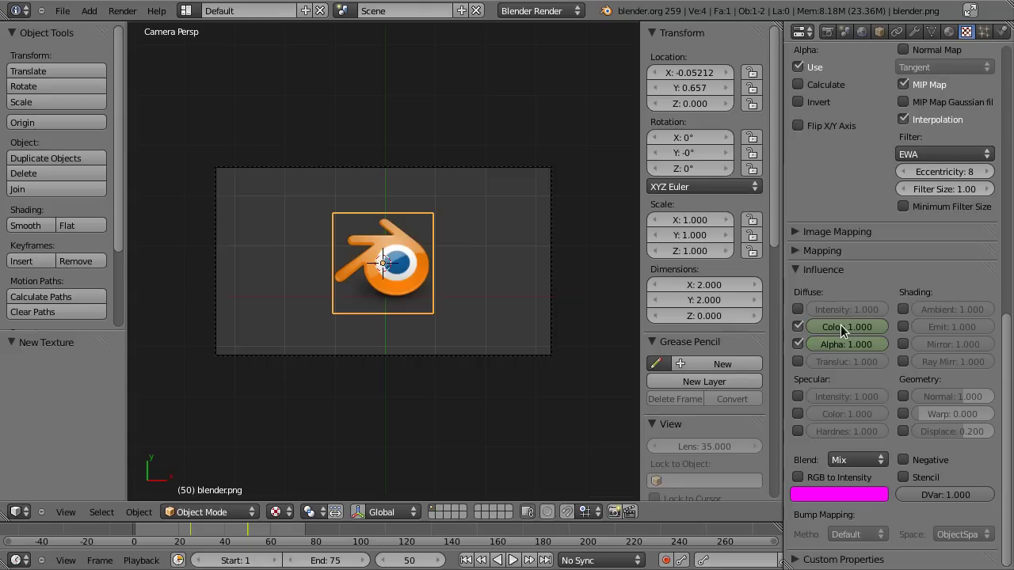
type("ii")
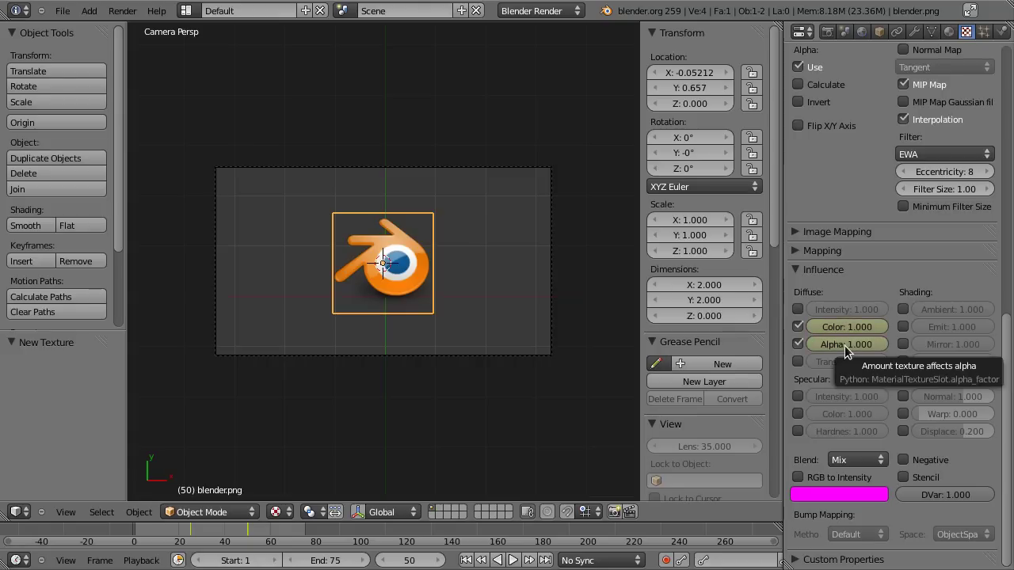
scroll(861, 216, "up", 10)
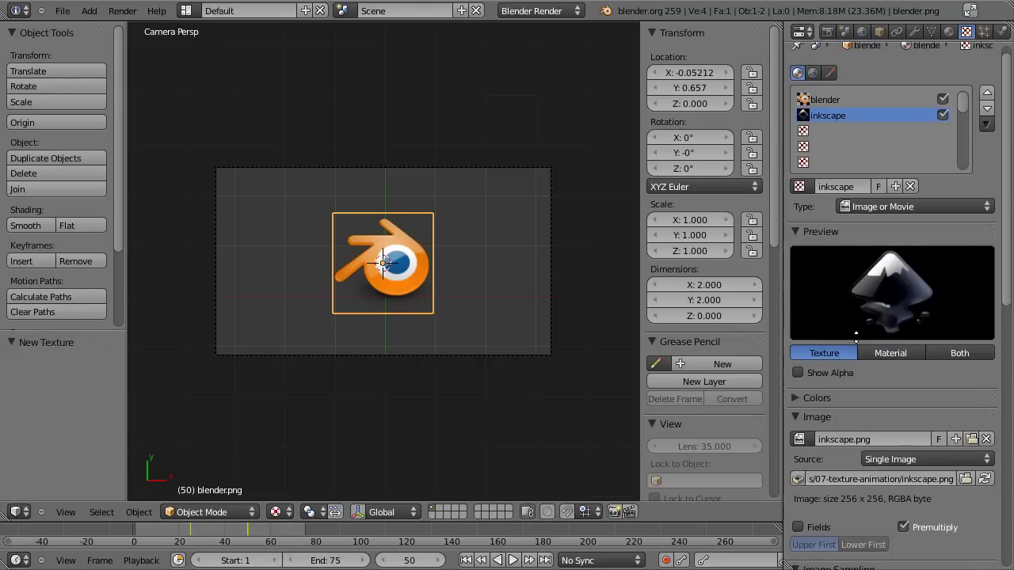
scroll(844, 104, "down", 6)
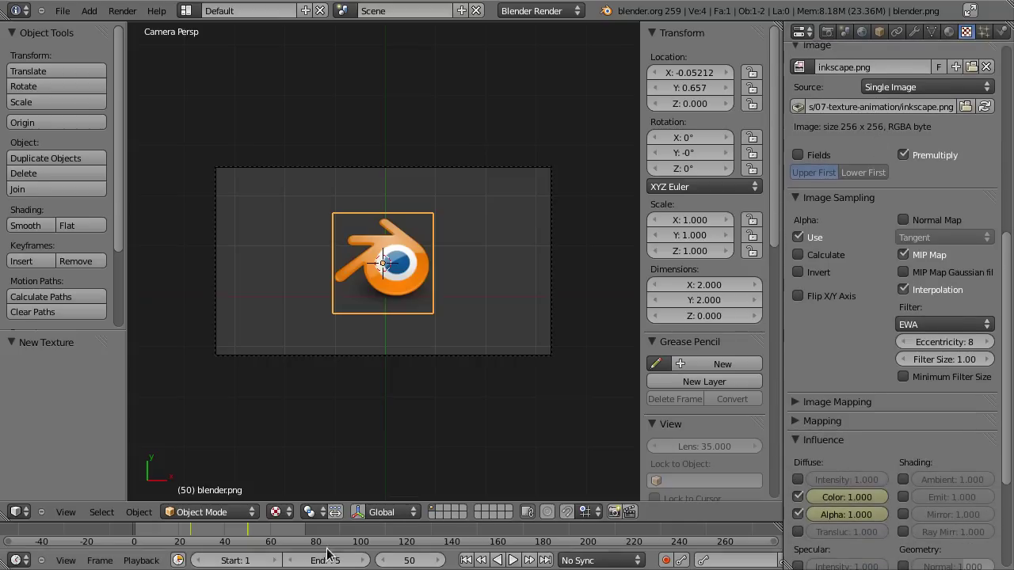
Switch to the Animation layout and expand the blender.png material's four Factor channels in a widened dopesheet.
key("ctrl+Left")
key("ctrl+Left")
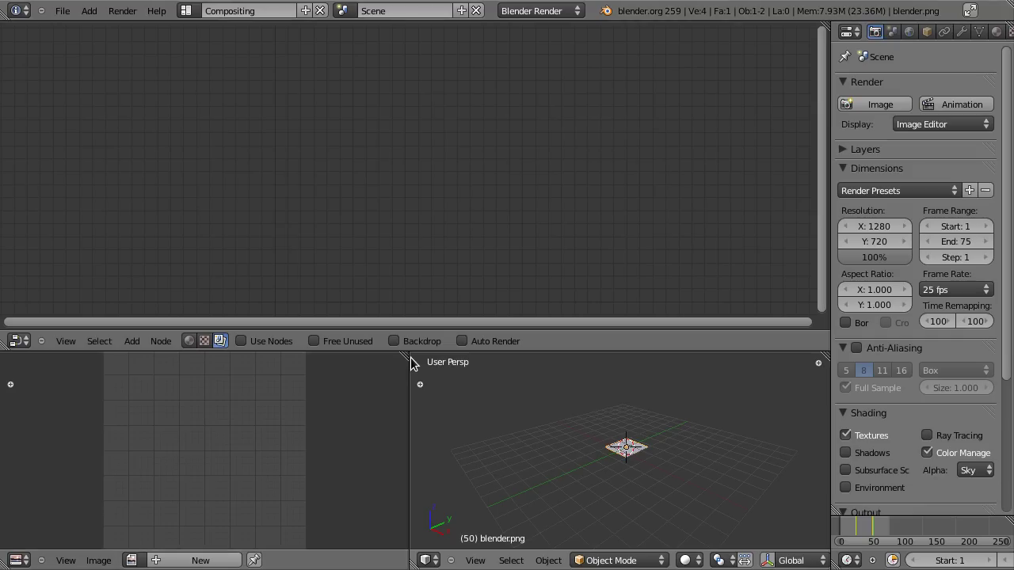
left_click_drag(360, 261, 457, 248)
left_click(12, 48)
left_click(23, 63)
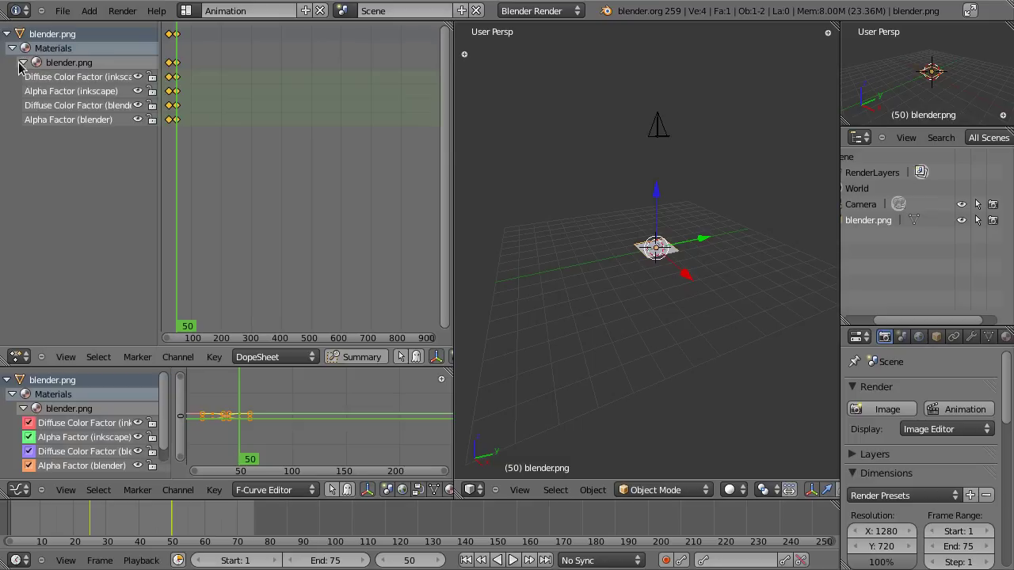
left_click(57, 79)
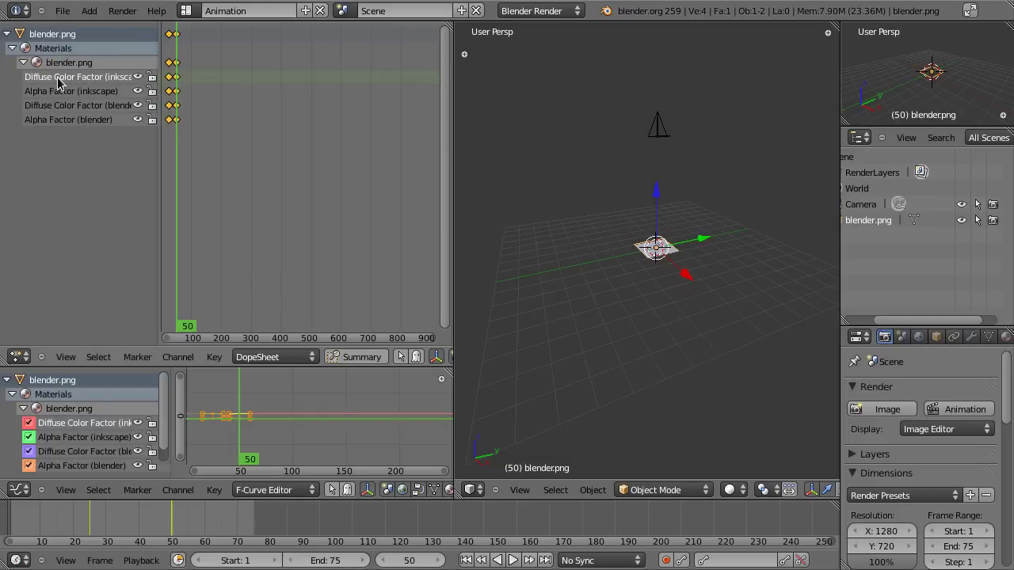
left_click(64, 95)
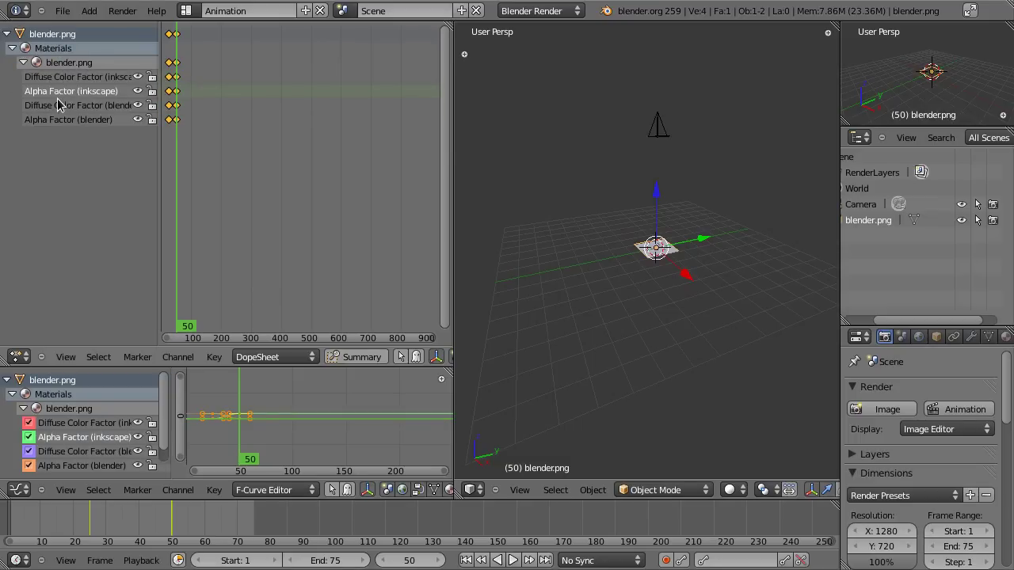
left_click(160, 70)
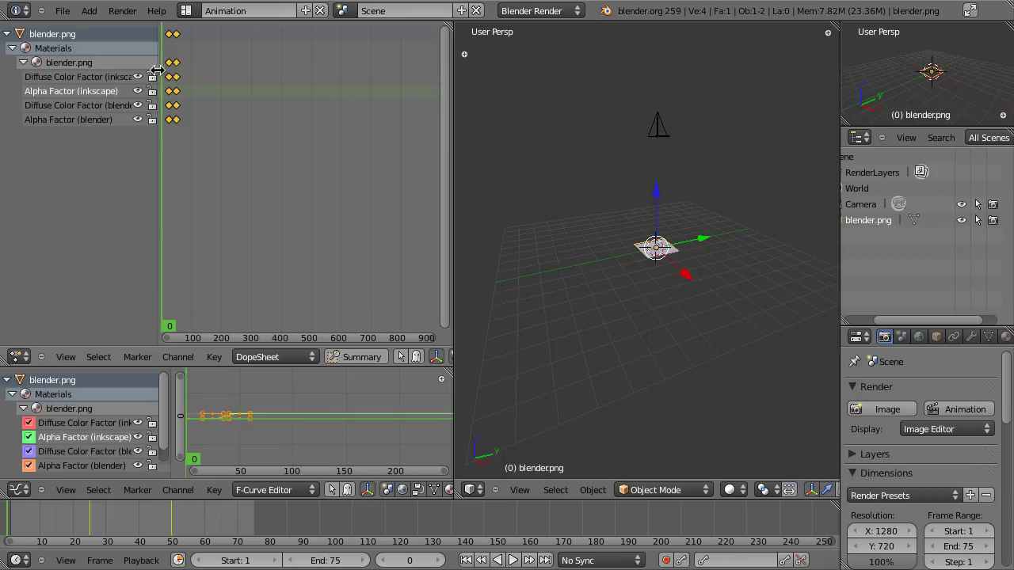
left_click_drag(157, 70, 180, 70)
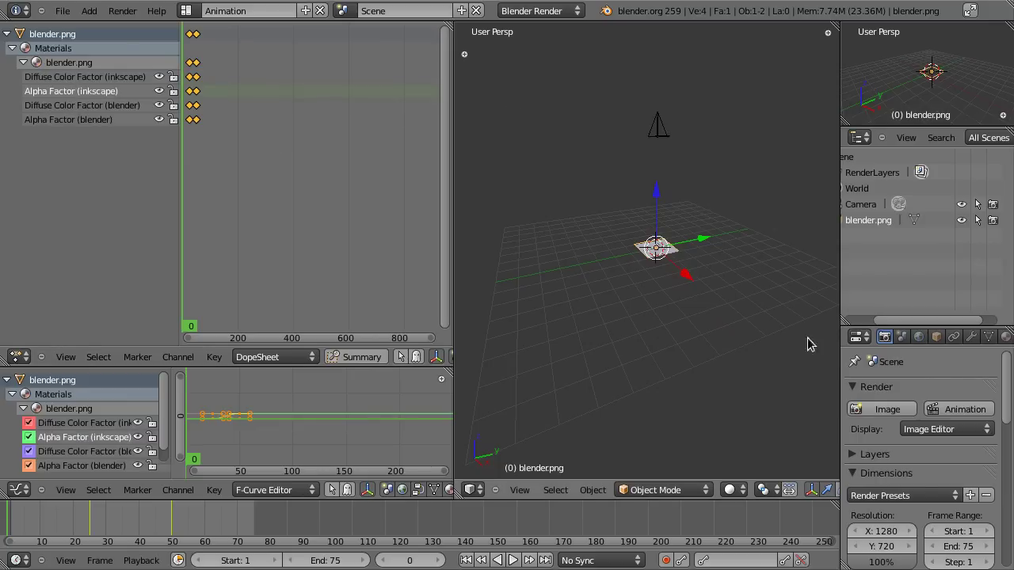
View the textured plane through the camera and scrub from frame 15 to preview the cross-fade.
mouse_move(614, 259)
middle_mouse_down()
mouse_move(645, 297)
mouse_move(613, 301)
mouse_move(831, 346)
mouse_move(820, 301)
middle_mouse_up()
key("alt+z")
key("KP_0")
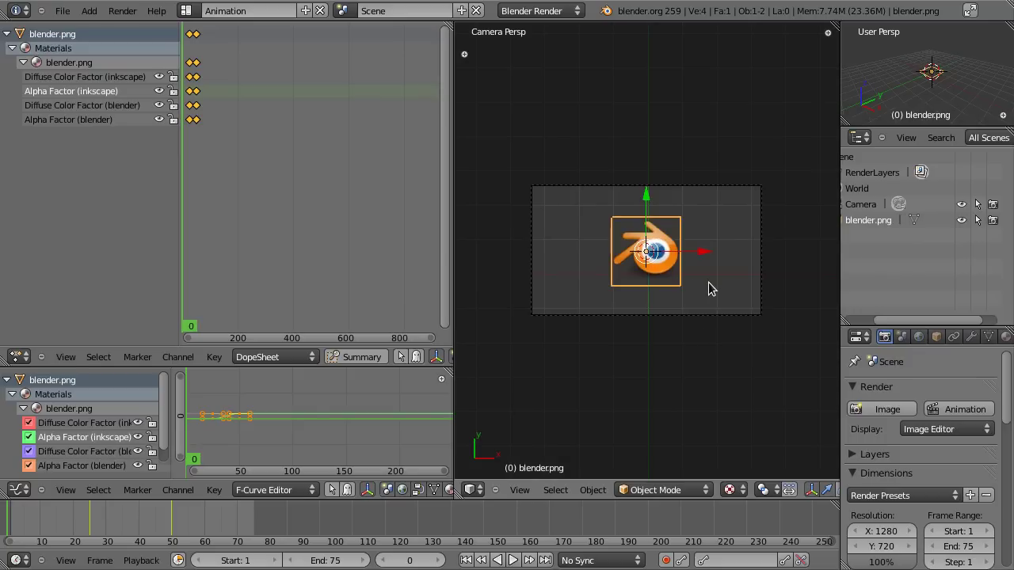
left_click(58, 523)
left_click_drag(46, 523, 143, 532)
Render a still of frame 45, then another of frame 36.
key("F12")
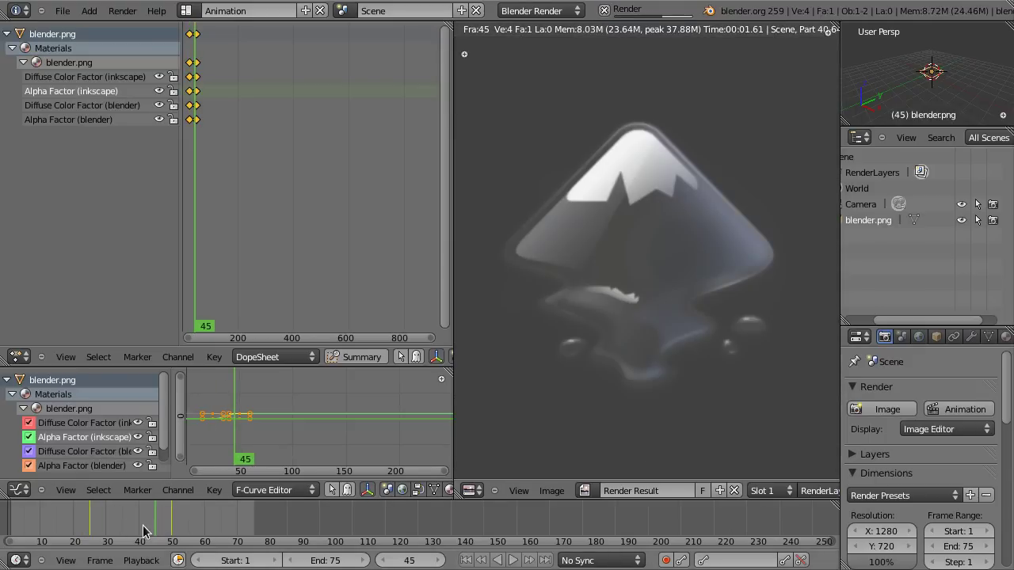
scroll(678, 230, "down", 6)
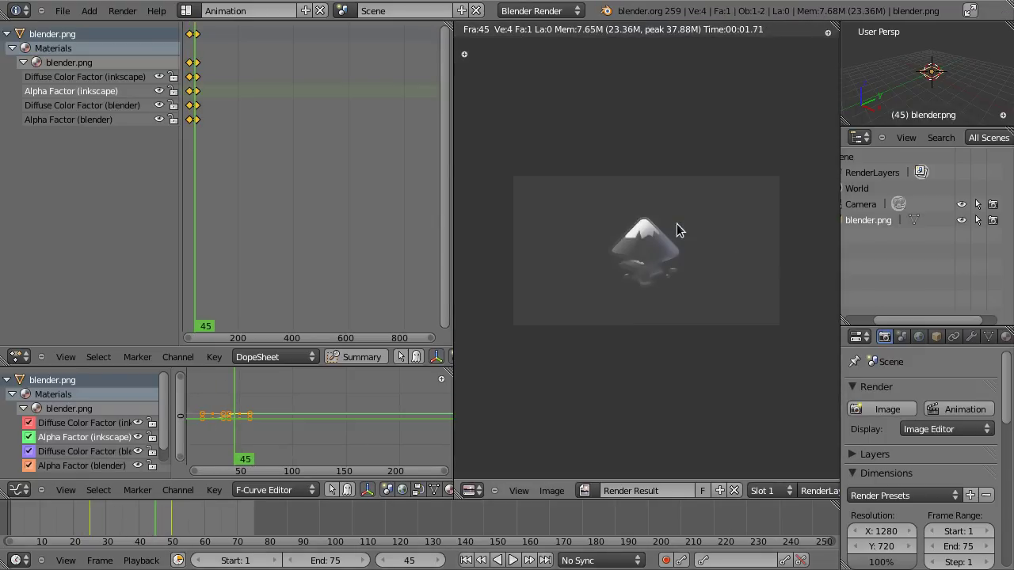
left_click(126, 529)
left_click(125, 529)
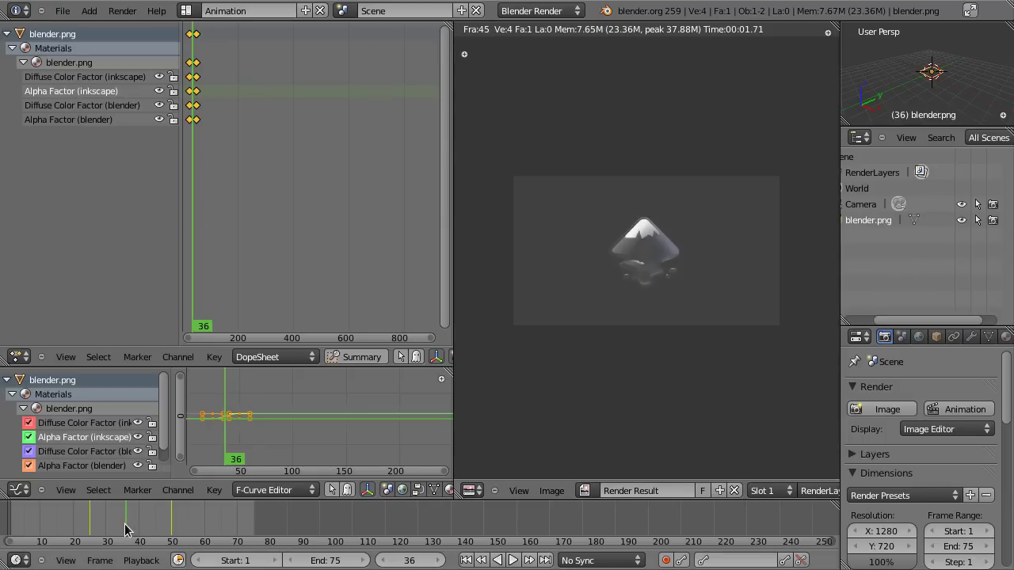
key("F12")
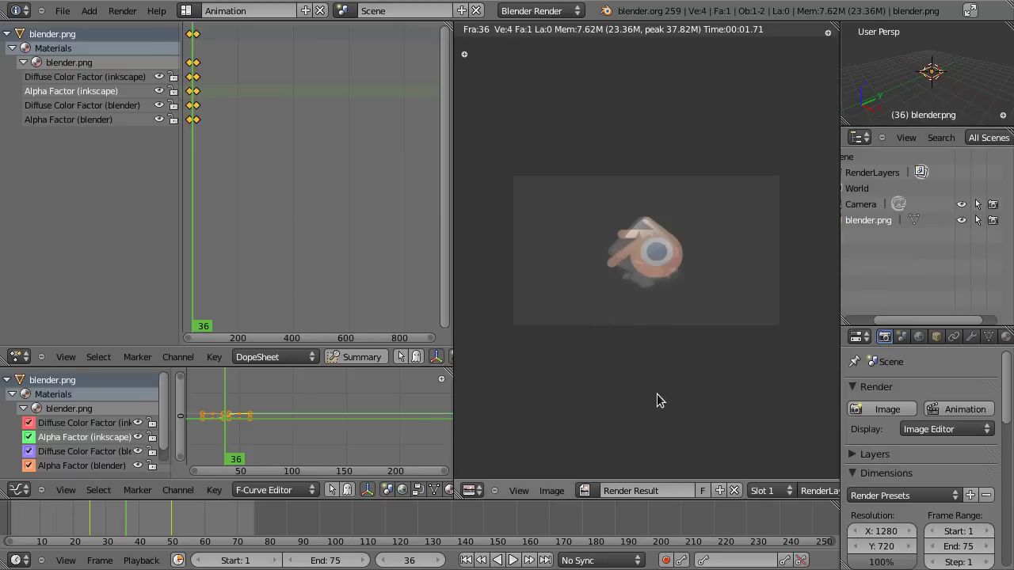
Back in the Default layout, turn off Color Management in the render settings.
key("ctrl+Right")
key("ctrl+Right")
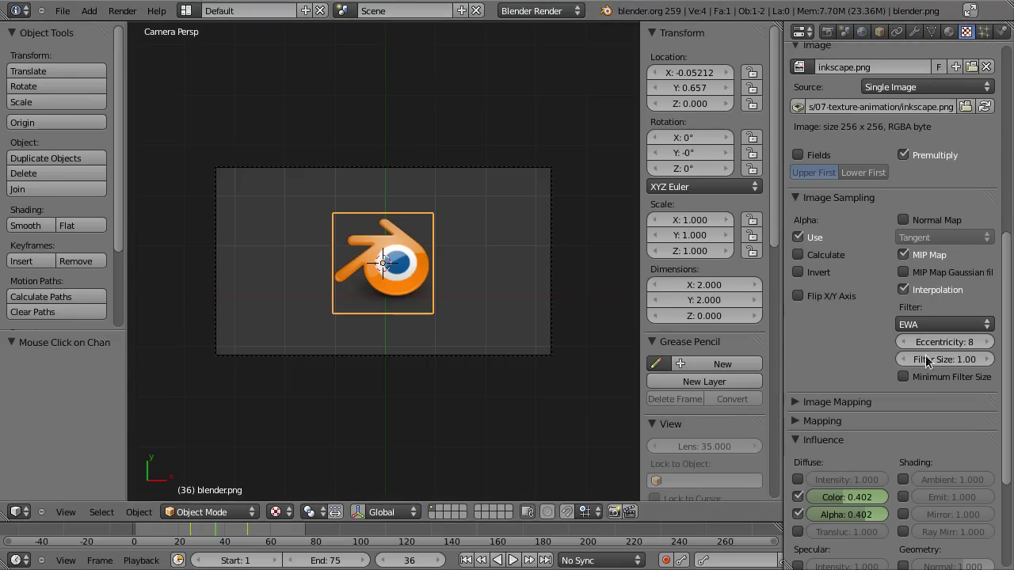
scroll(936, 323, "down", 5)
scroll(936, 323, "up", 15)
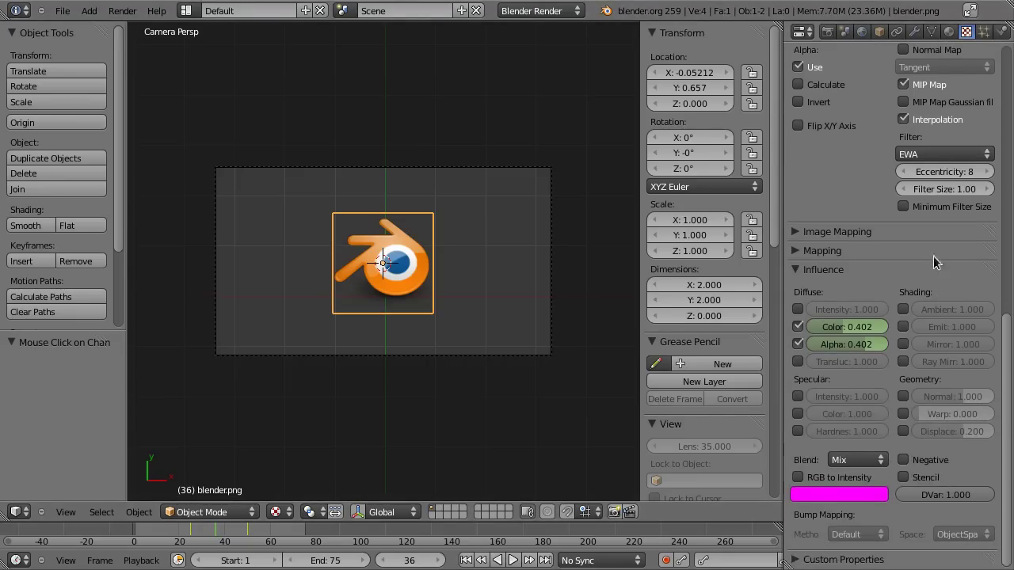
scroll(940, 367, "up", 3)
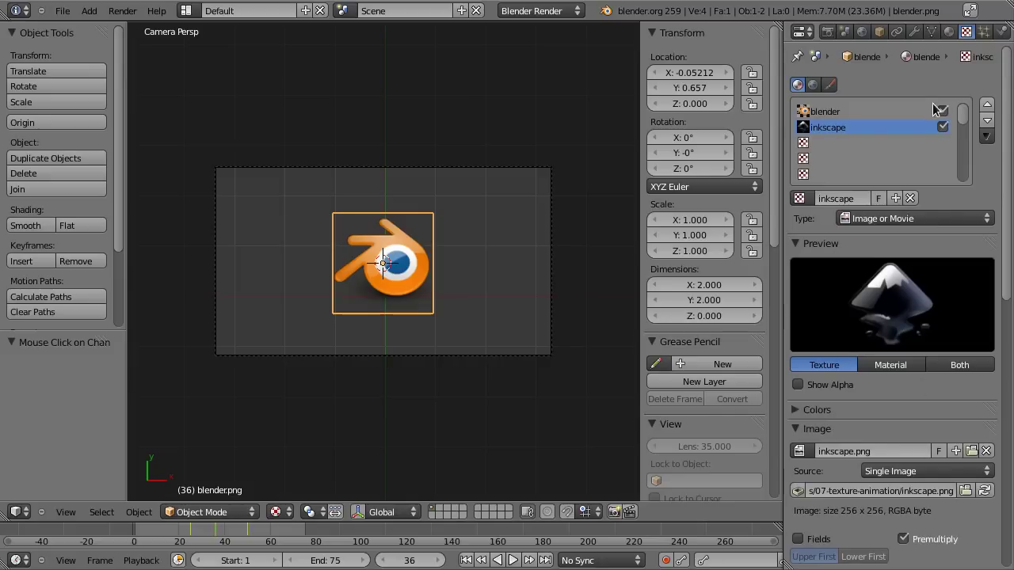
left_click(828, 32)
scroll(927, 380, "down", 4)
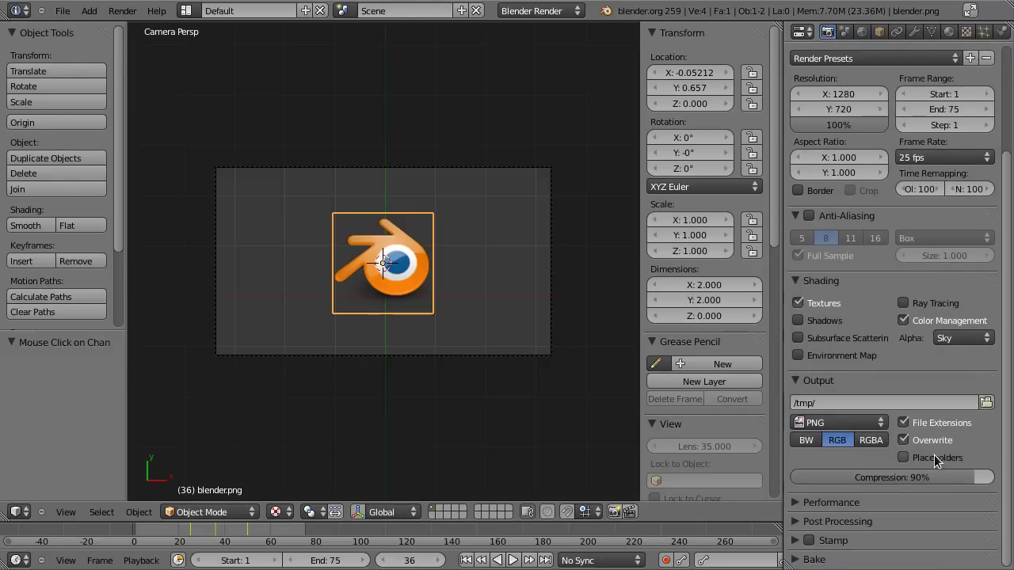
left_click(903, 320)
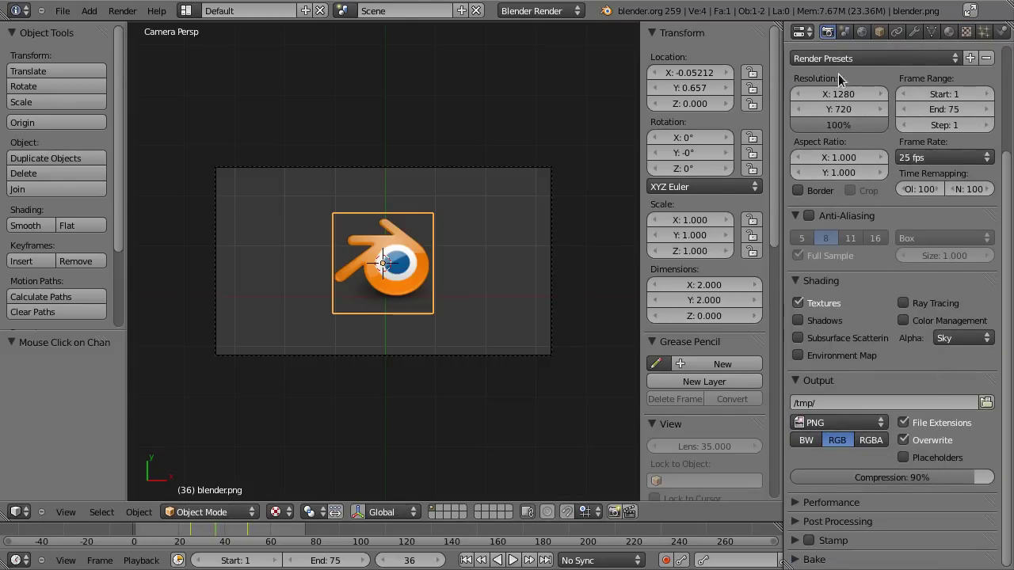
Set the output file format to AVI JPEG at 100% quality.
left_click(850, 421)
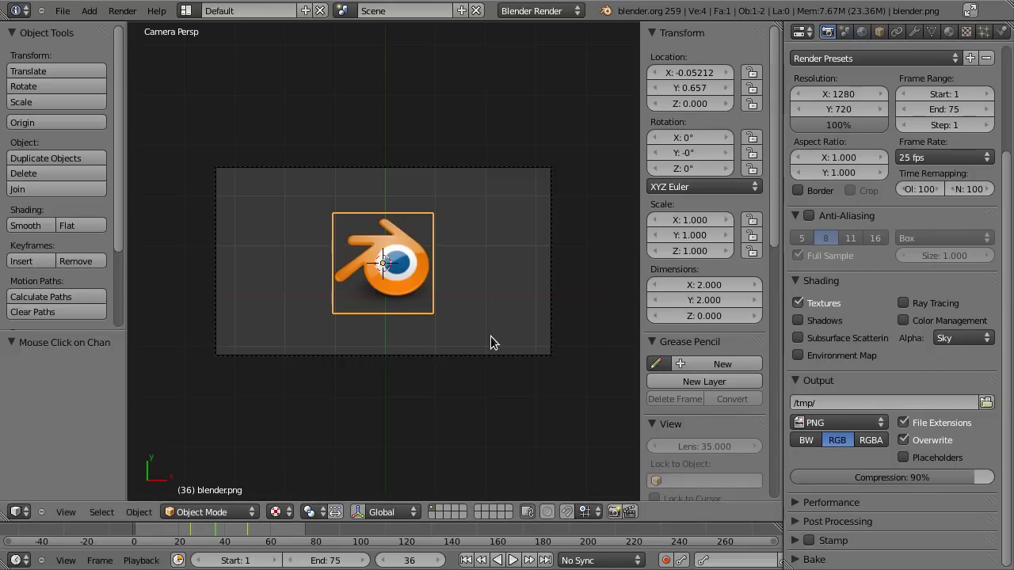
left_click(866, 421)
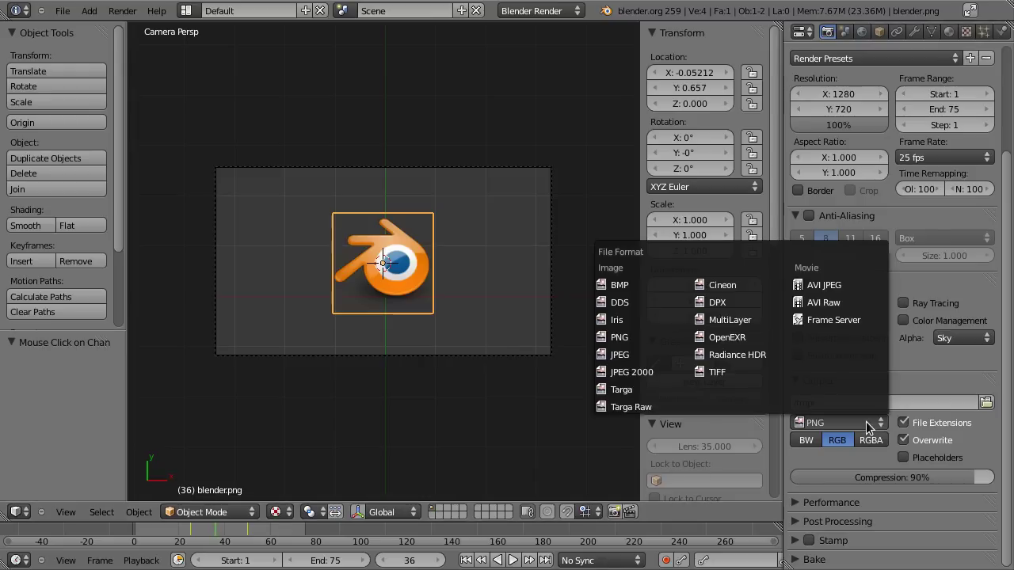
left_click(863, 285)
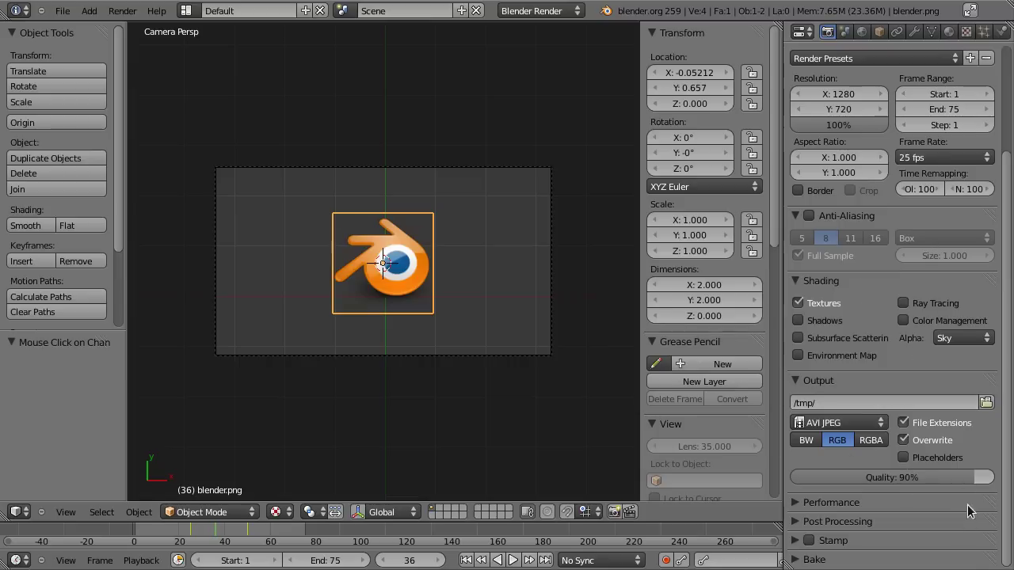
left_click_drag(972, 479, 999, 479)
Change the output path to //render/tutorial.avi.
left_click(841, 401)
key("BackSpace")
type("//rende")
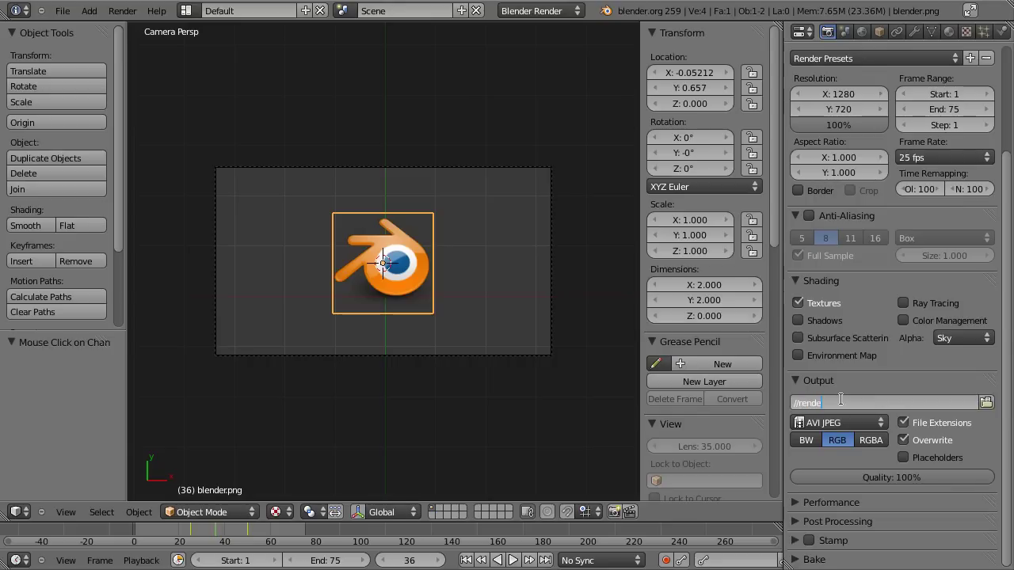
type("r/tutorial.avi")
key("Return")
scroll(948, 163, "up", 1)
scroll(948, 161, "up", 3)
Start rendering the full 75-frame animation to tutorial.avi.
left_click(931, 103)
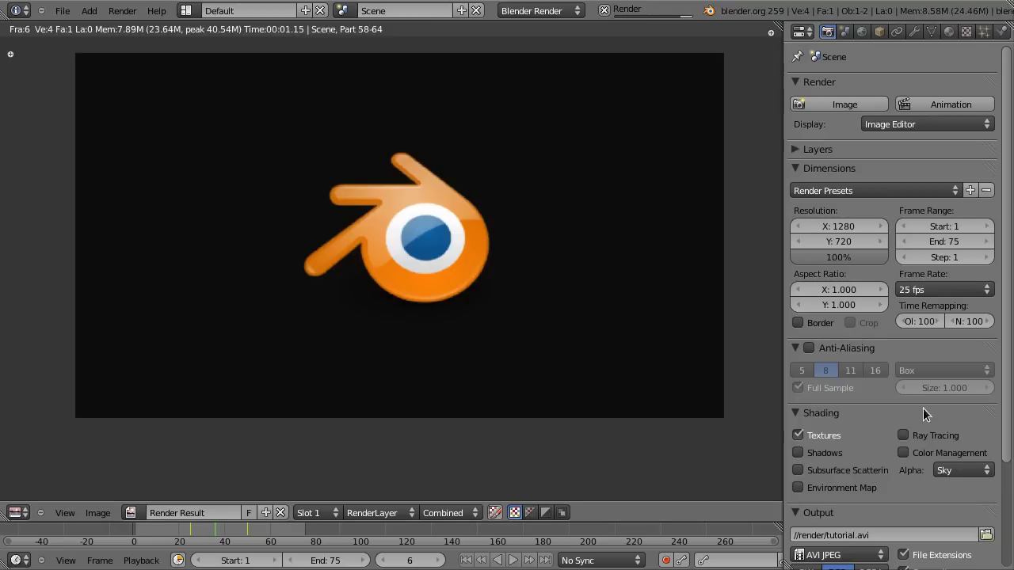
scroll(871, 427, "down", 5)
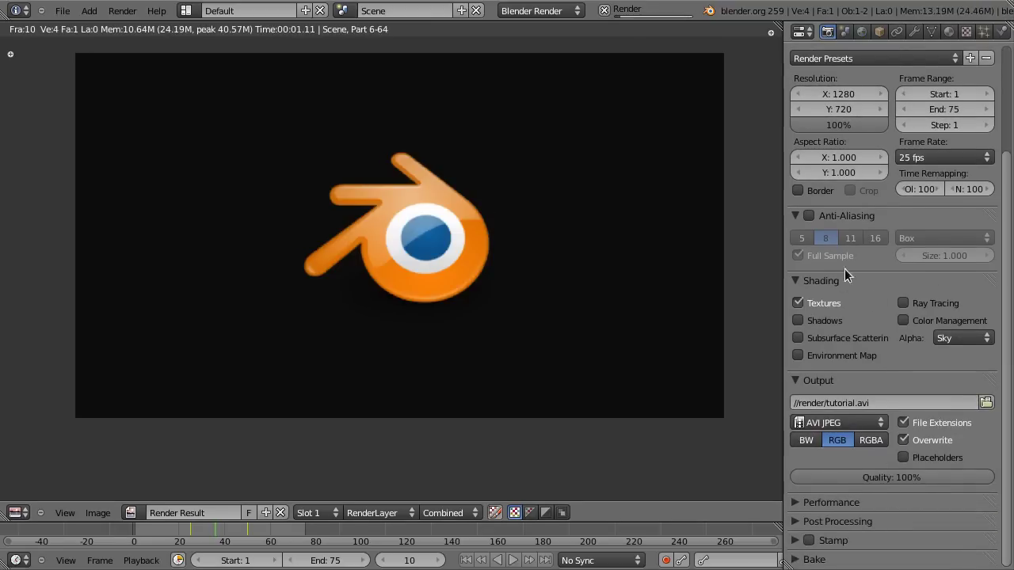
scroll(856, 341, "up", 2)
scroll(856, 342, "up", 4)
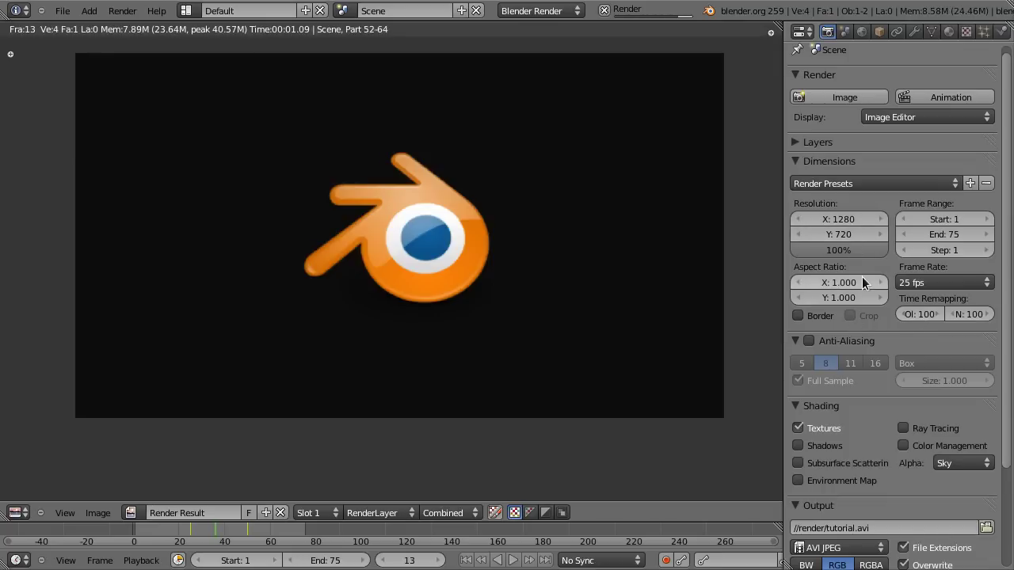
scroll(852, 315, "up", 1)
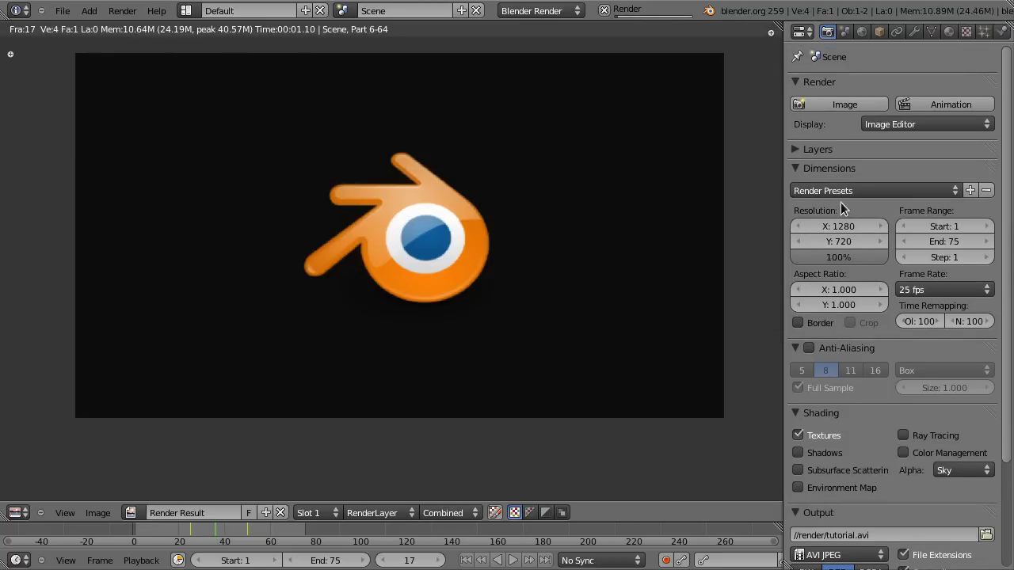
scroll(887, 373, "down", 2)
scroll(883, 323, "down", 4)
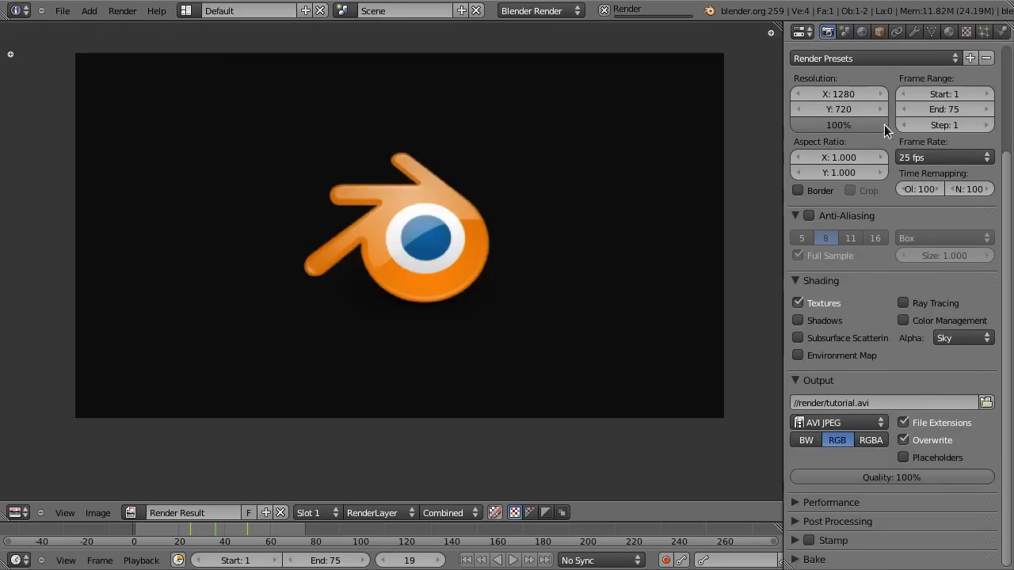
scroll(886, 386, "up", 6)
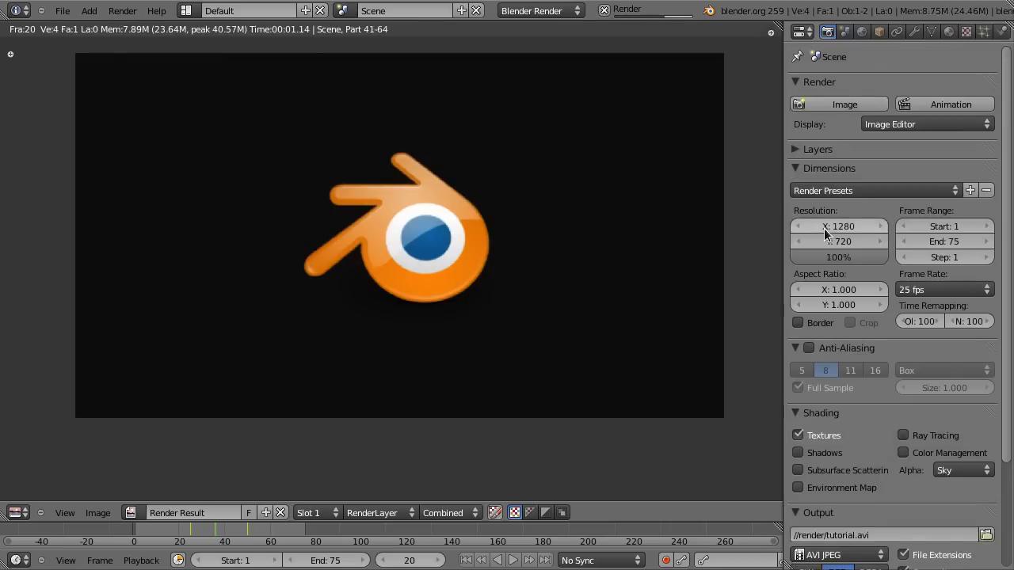
While frames render, briefly check the Layers panel and expand the Performance settings.
left_click(794, 149)
left_click(794, 149)
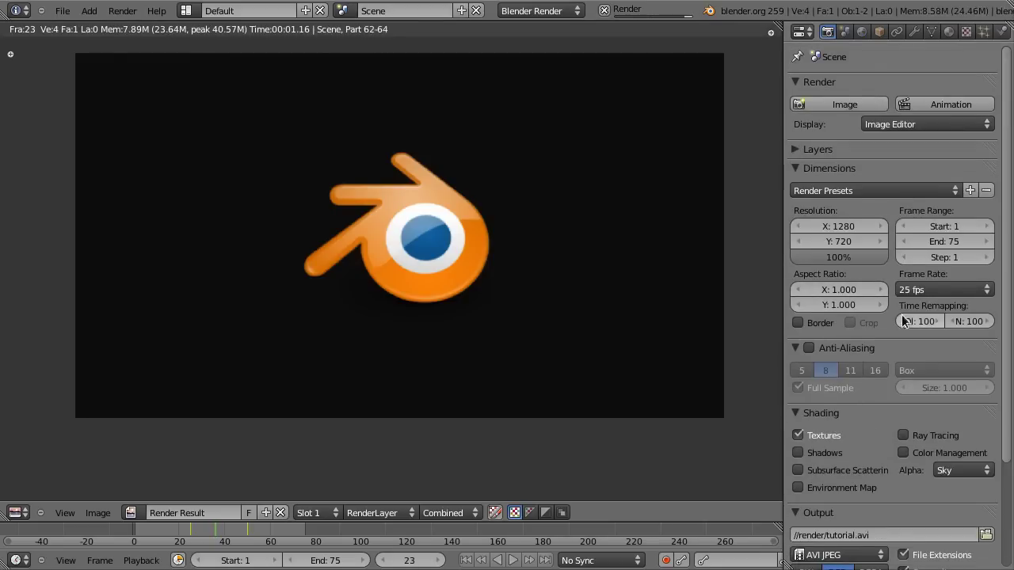
scroll(900, 378, "down", 5)
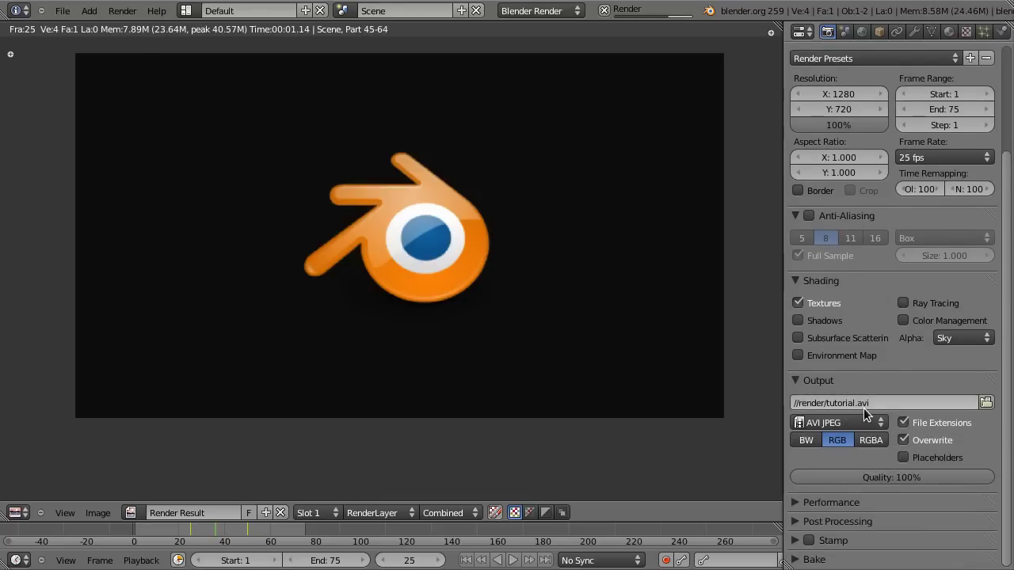
left_click(796, 503)
scroll(850, 445, "down", 5)
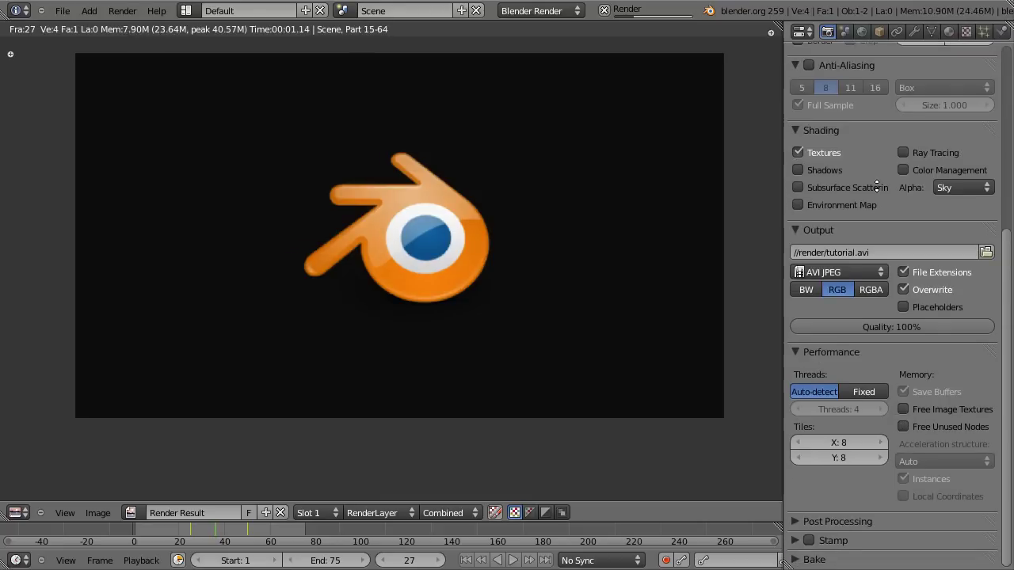